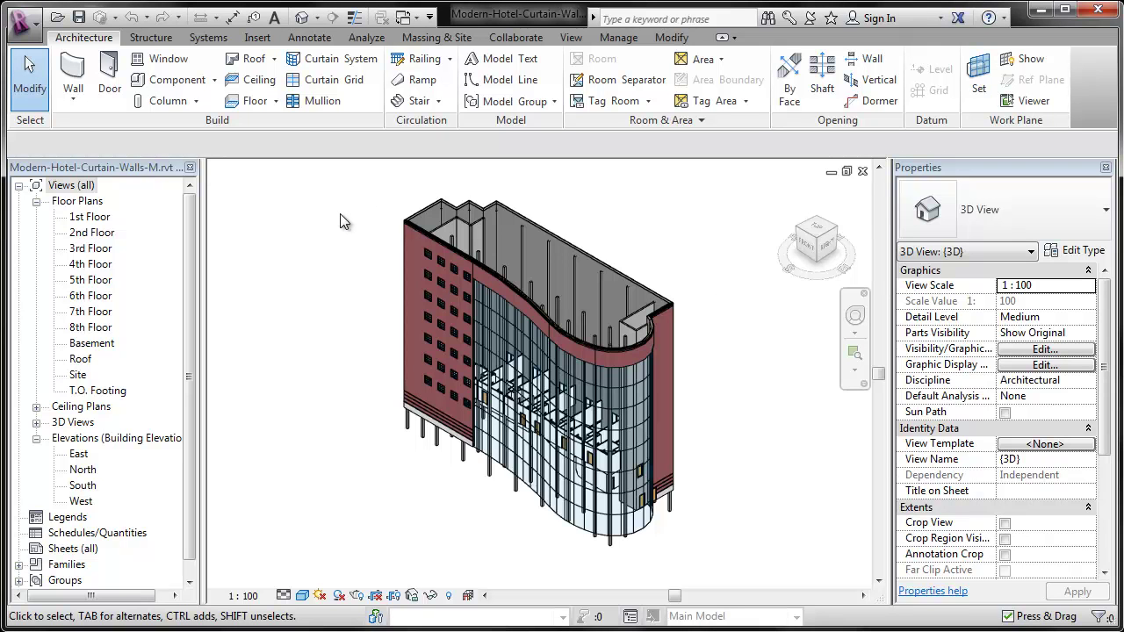
Open the South elevation and hide the grid, structural column and level categories in that view
left_click(85, 488)
double_click(84, 488)
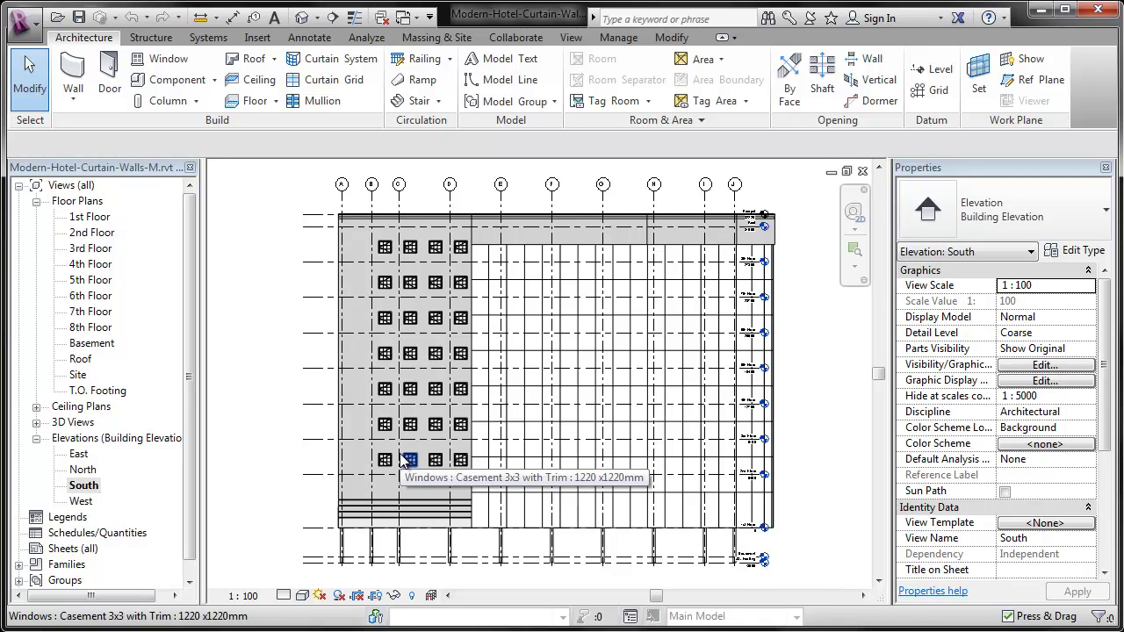
left_click(345, 204)
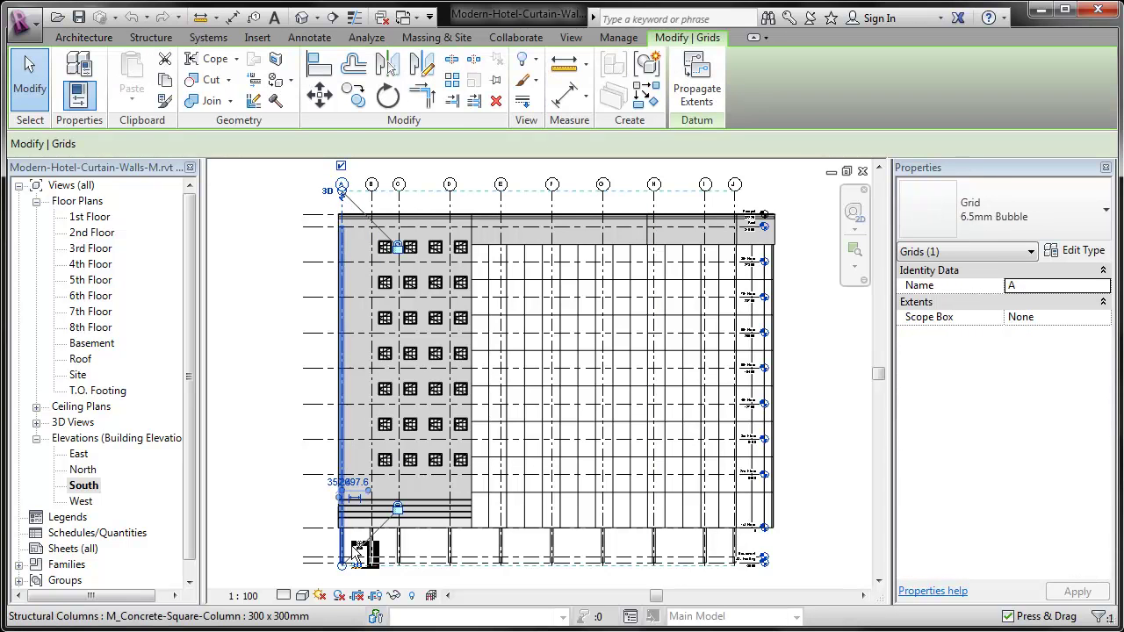
scroll(350, 546, "up", 5)
left_click(319, 526, "ctrl")
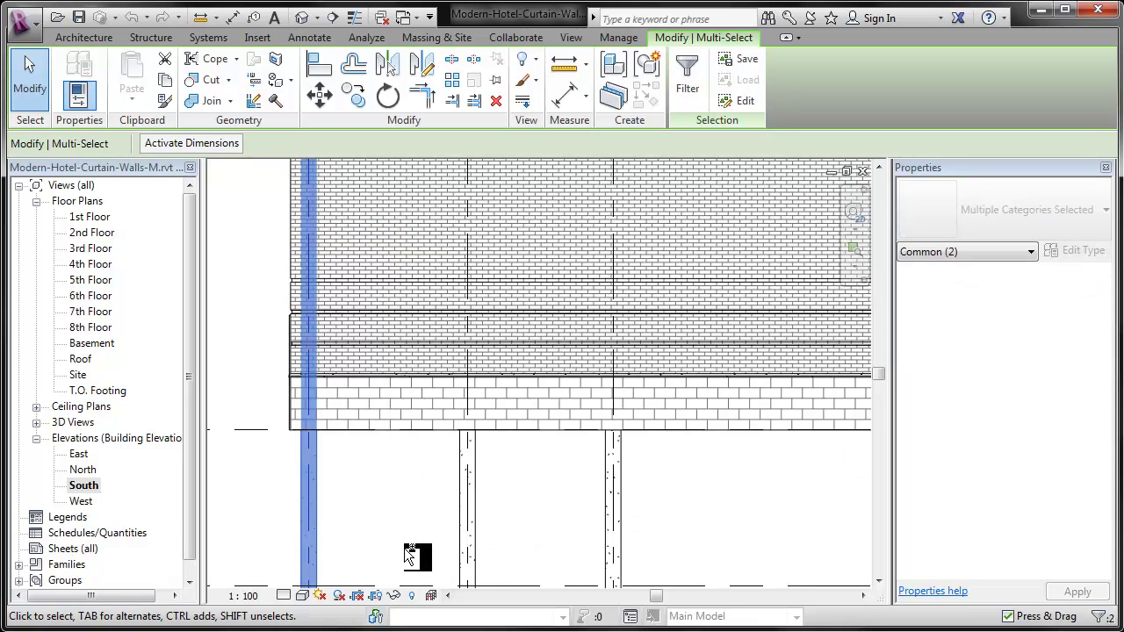
left_click(399, 582, "ctrl")
scroll(420, 528, "down", 3)
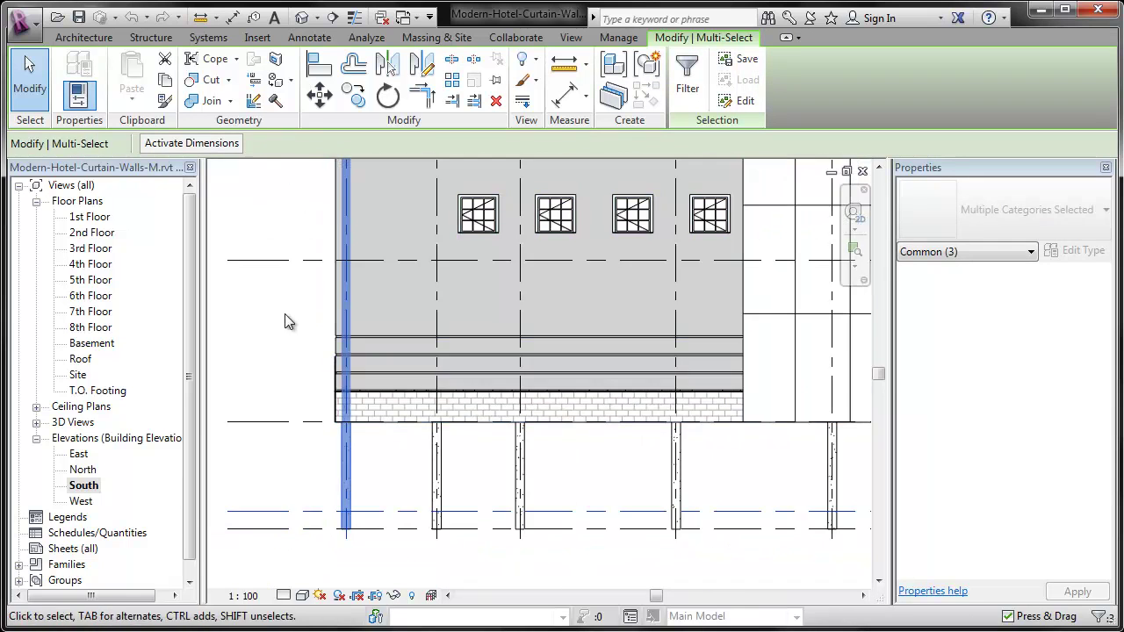
right_click(275, 293)
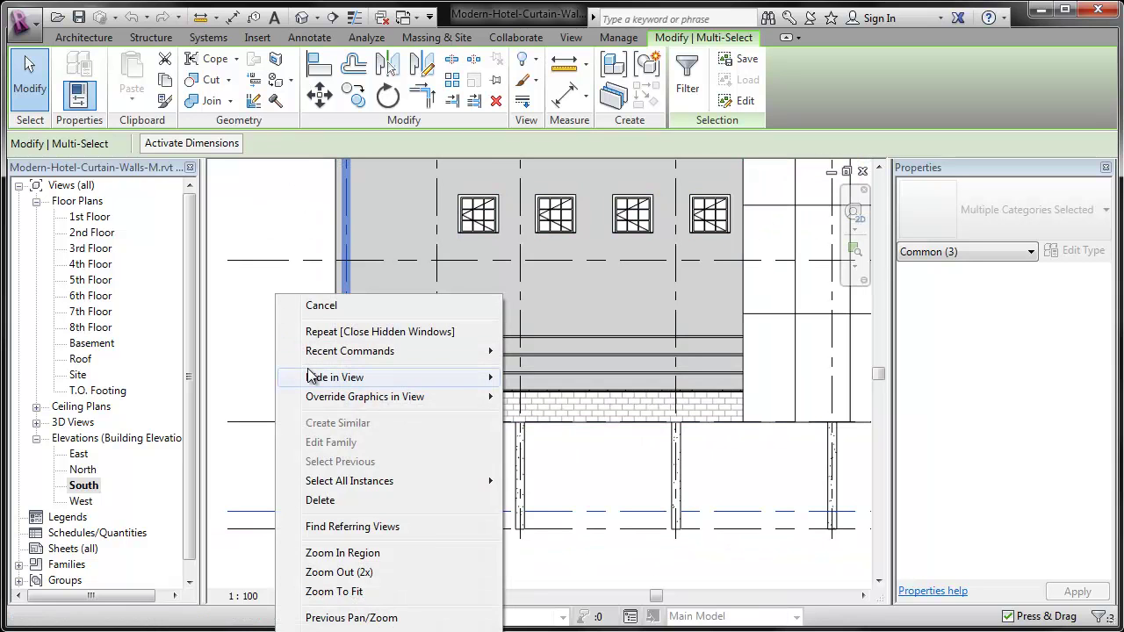
mouse_move(310, 378)
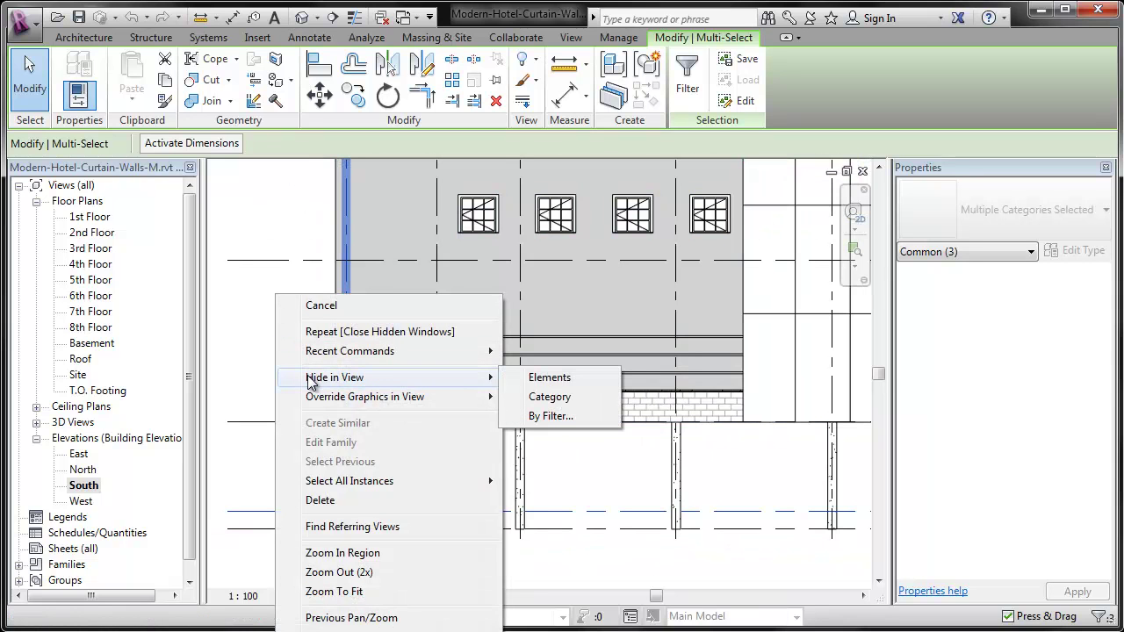
left_click(566, 400)
scroll(276, 448, "down", 4)
middle_click_drag(653, 483, 652, 569)
left_click(702, 511)
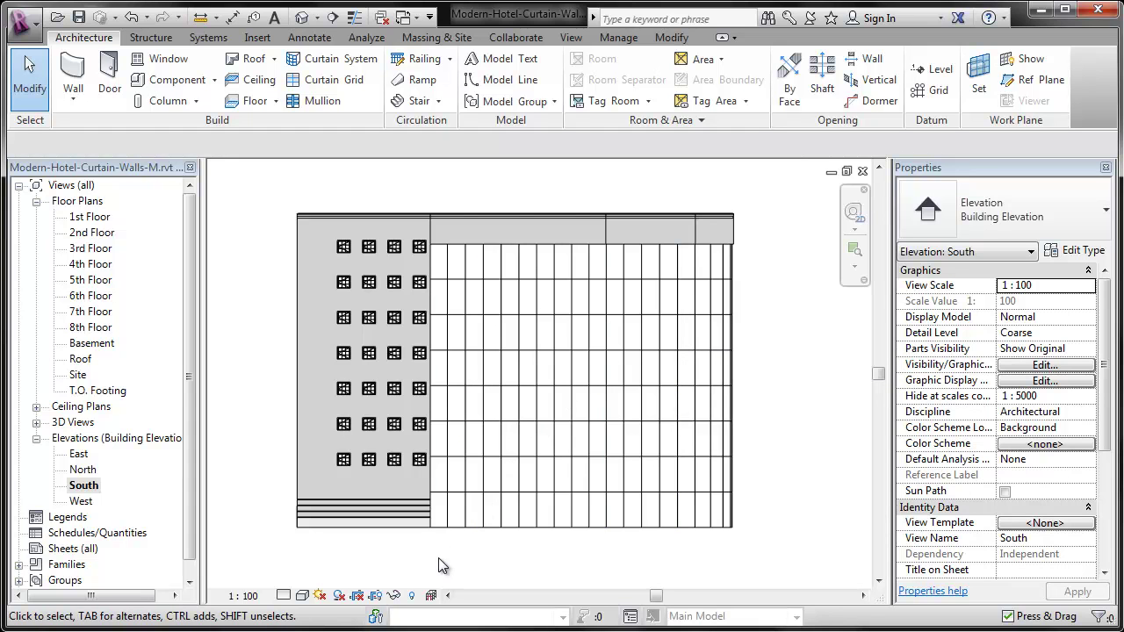
Set the base offset of the three brick parapet walls above the curtain walls to -610
scroll(438, 554, "up", 3)
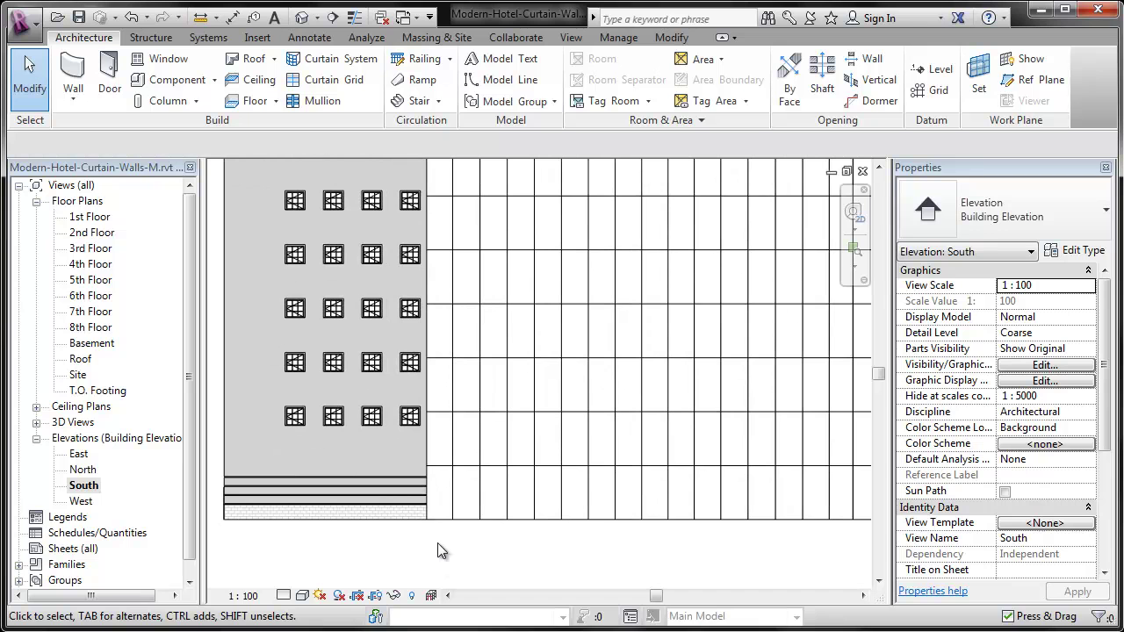
scroll(437, 542, "down", 3)
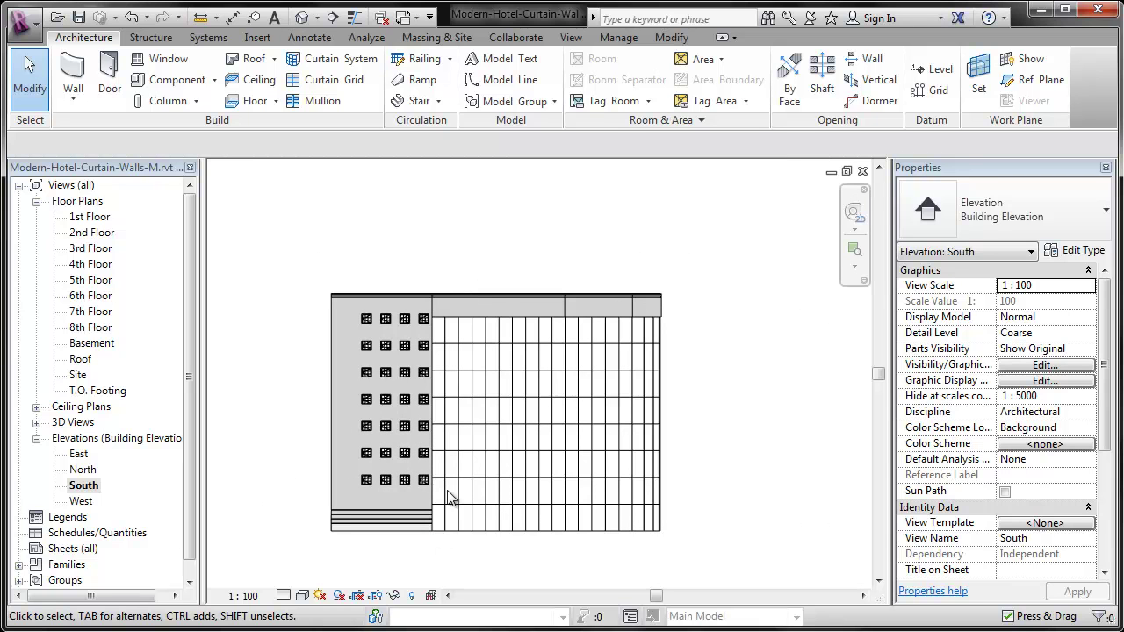
scroll(604, 329, "up", 8)
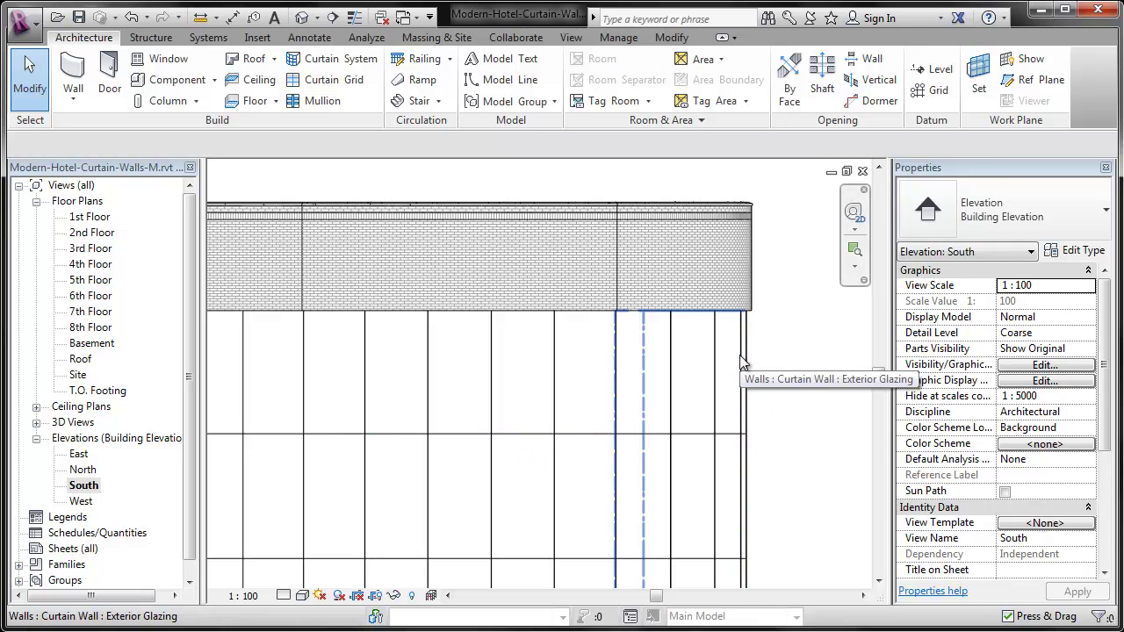
scroll(740, 360, "down", 3)
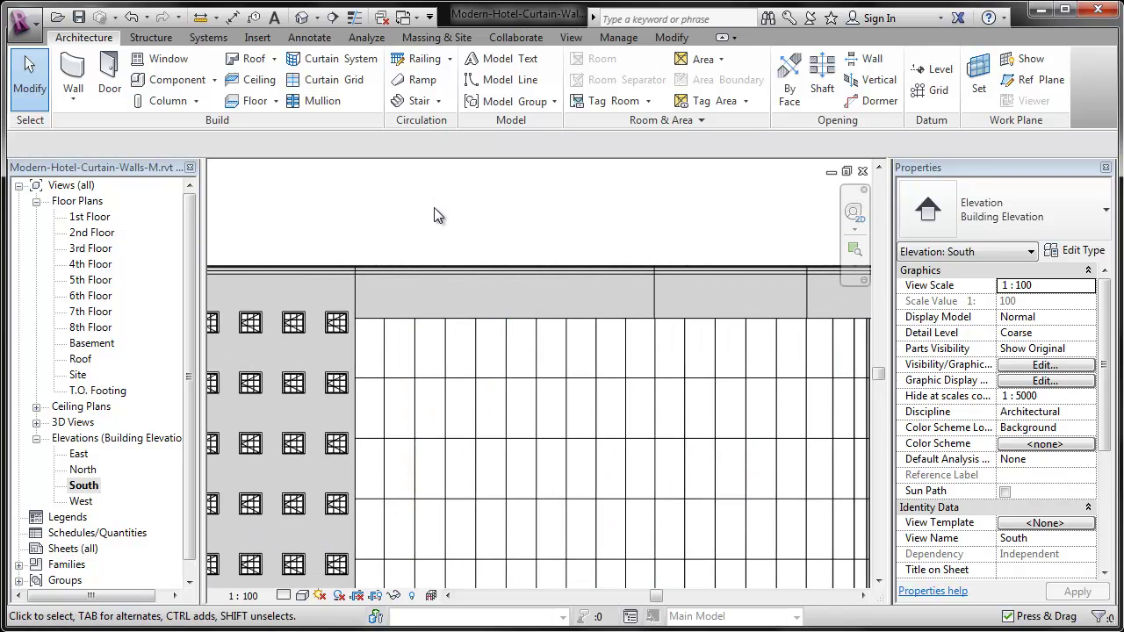
scroll(474, 220, "down", 1)
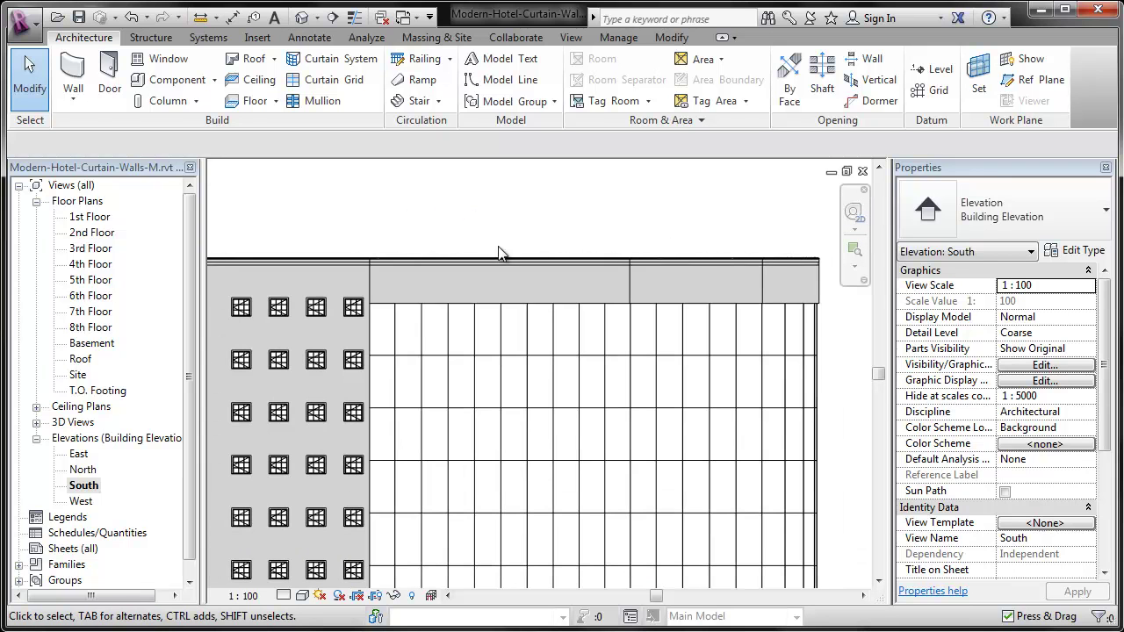
left_click(548, 259)
left_click(778, 251, "ctrl")
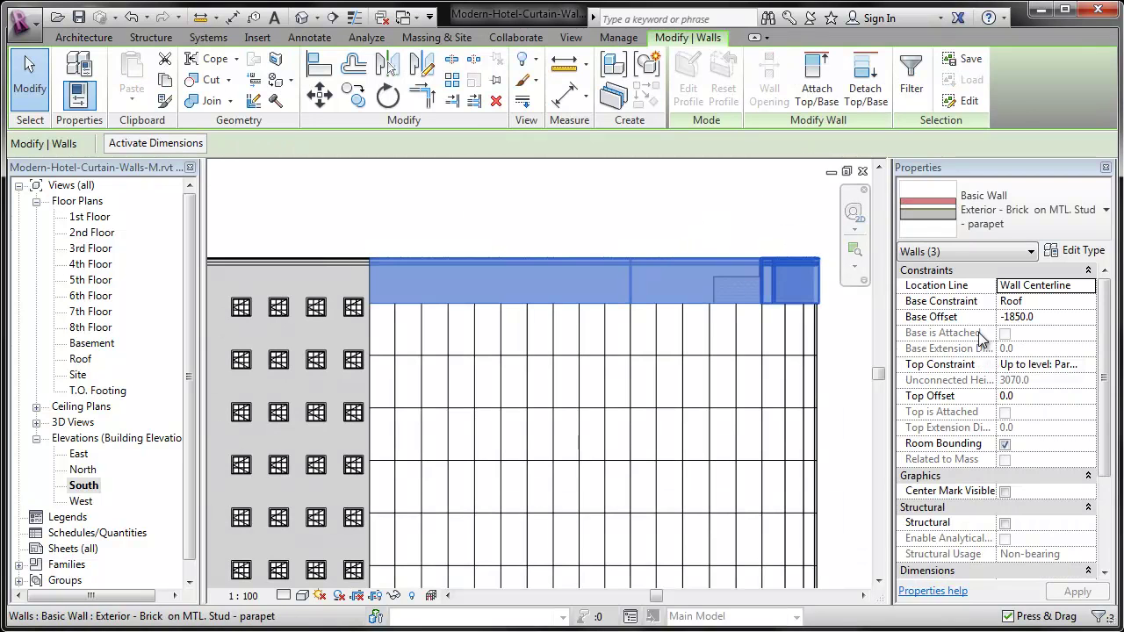
left_click_drag(893, 334, 864, 335)
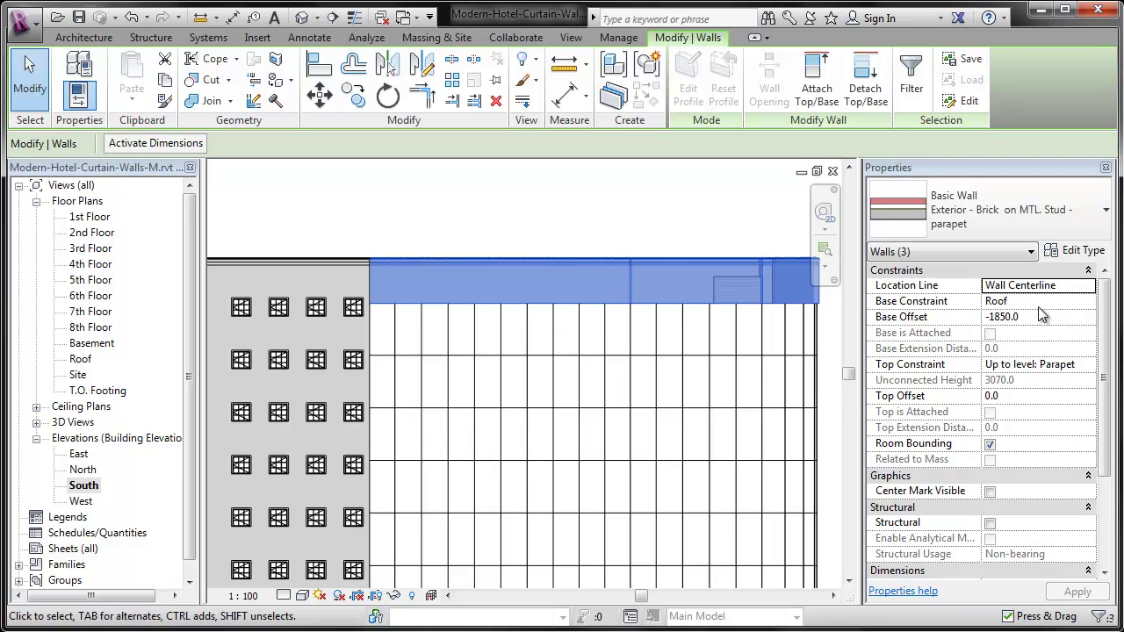
left_click(1040, 316)
type("-610")
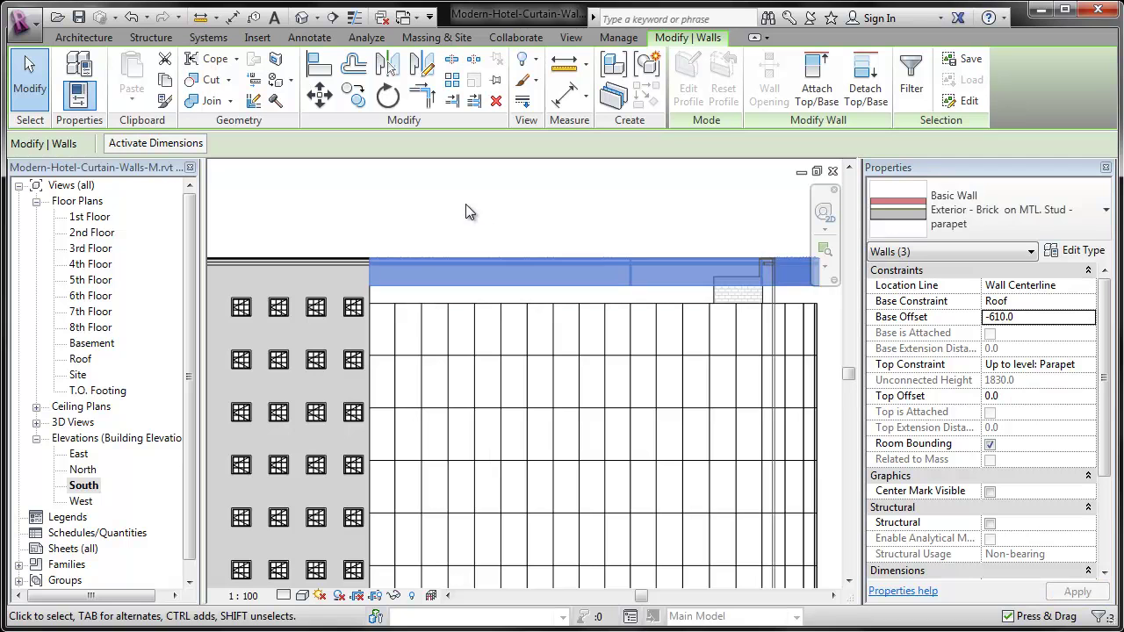
middle_click_drag(467, 209, 408, 193)
left_click(407, 194)
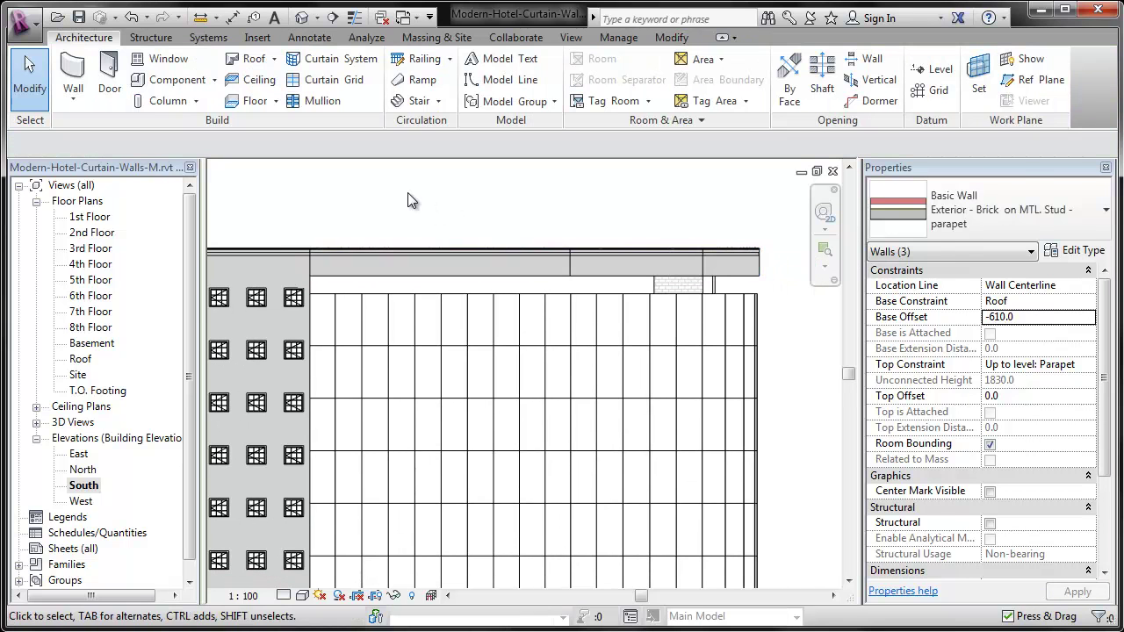
Set the top offset of the three Exterior Glazing curtain walls below the parapet to -610
left_click(449, 291)
left_click(585, 289, "ctrl")
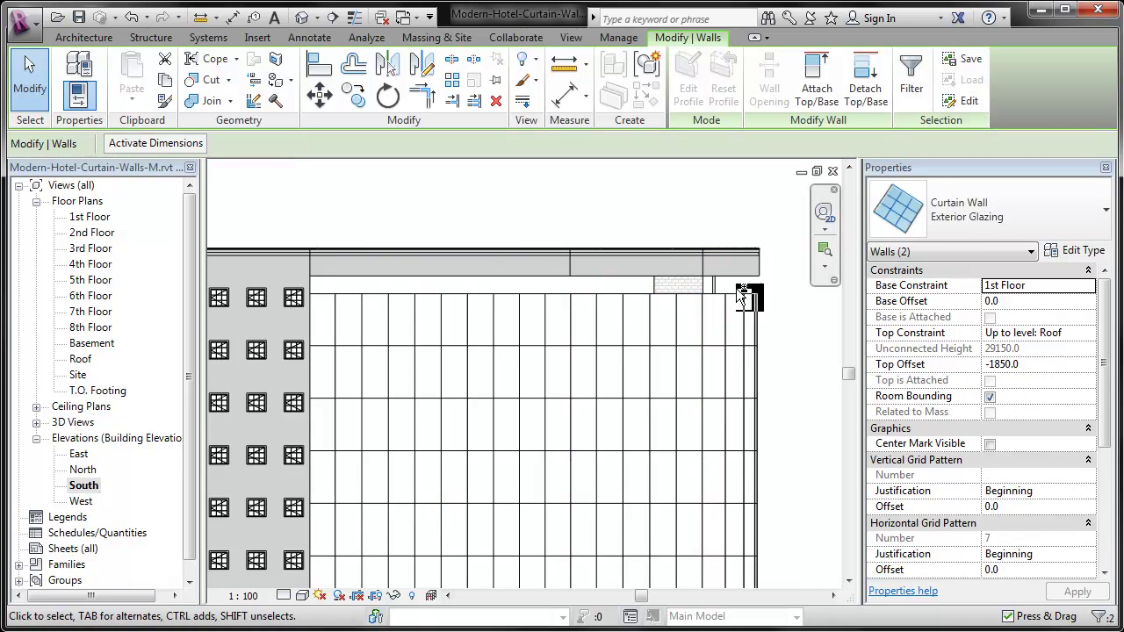
left_click(736, 291, "ctrl")
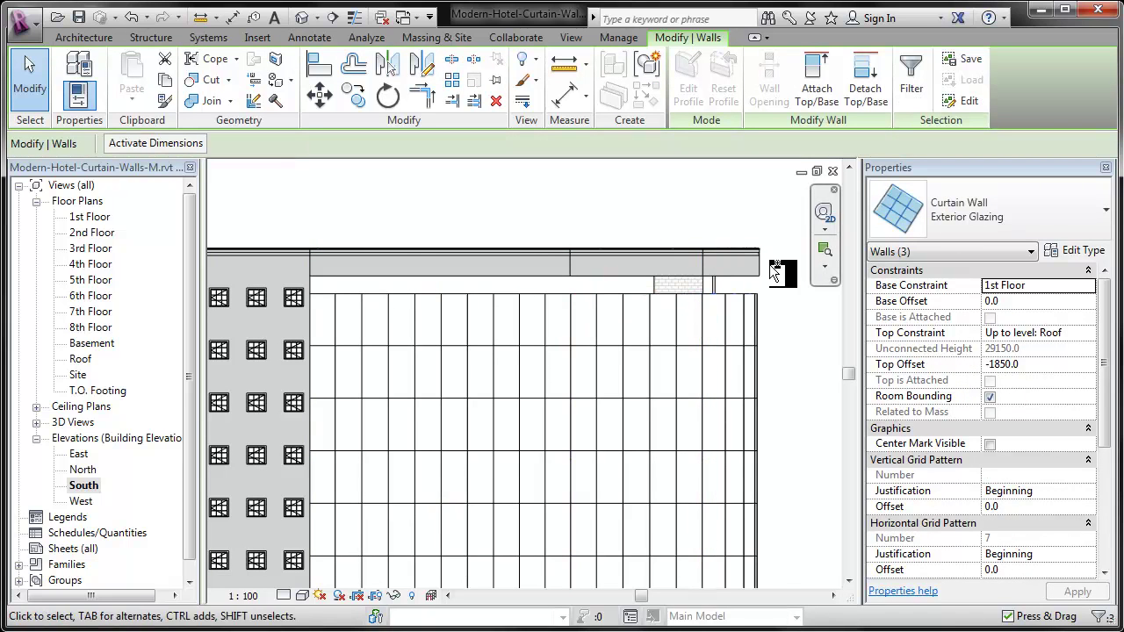
left_click(1051, 369)
type("-610")
key("Return")
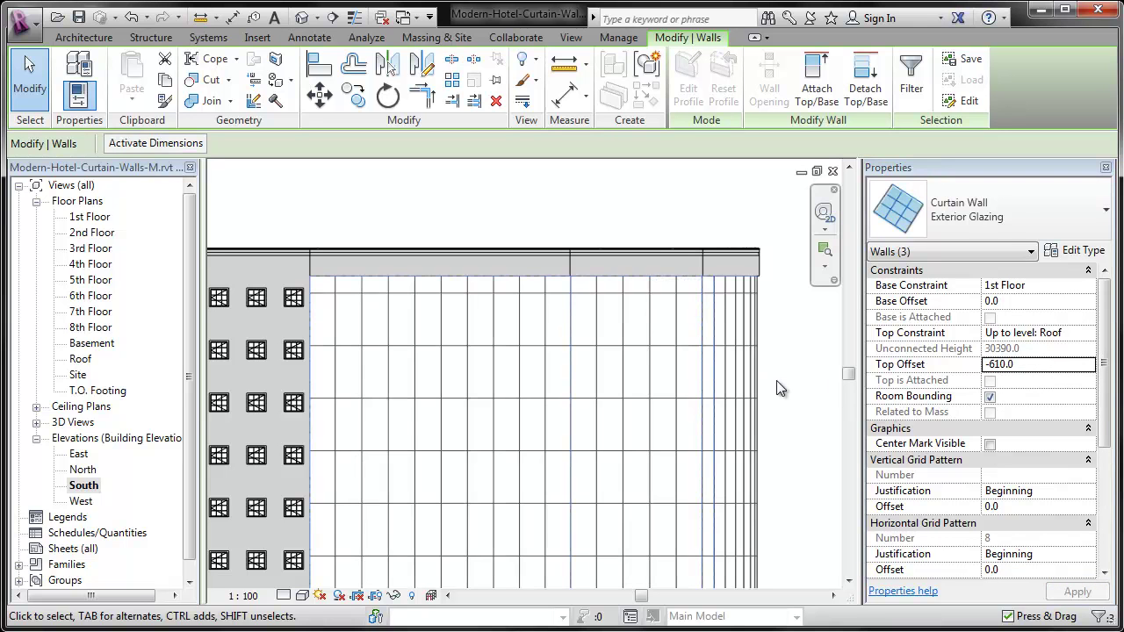
Set the horizontal grid pattern offset of the three selected curtain walls to 1220
middle_click_drag(781, 404, 756, 343)
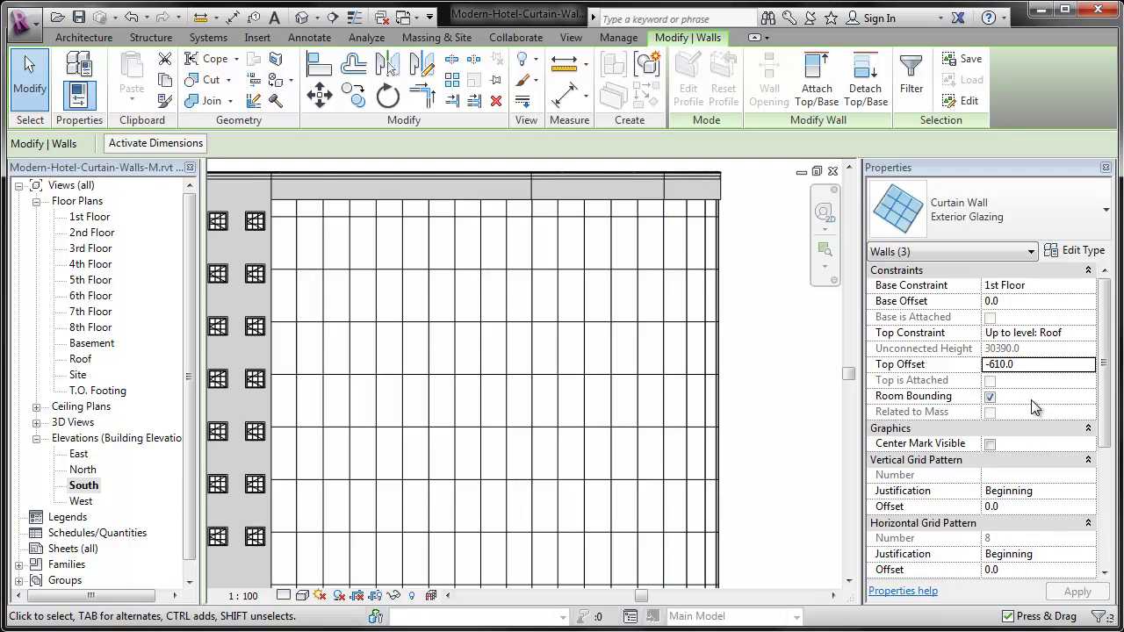
left_click_drag(1103, 401, 1108, 444)
left_click(1028, 475)
left_click(1026, 476)
type("1220")
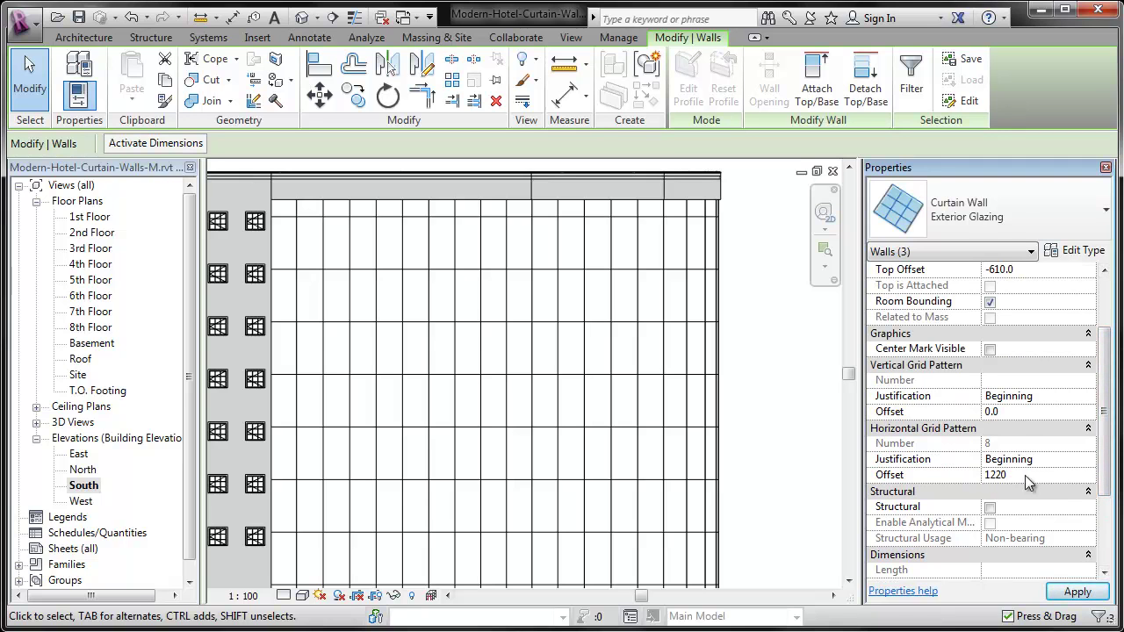
left_click(1078, 592)
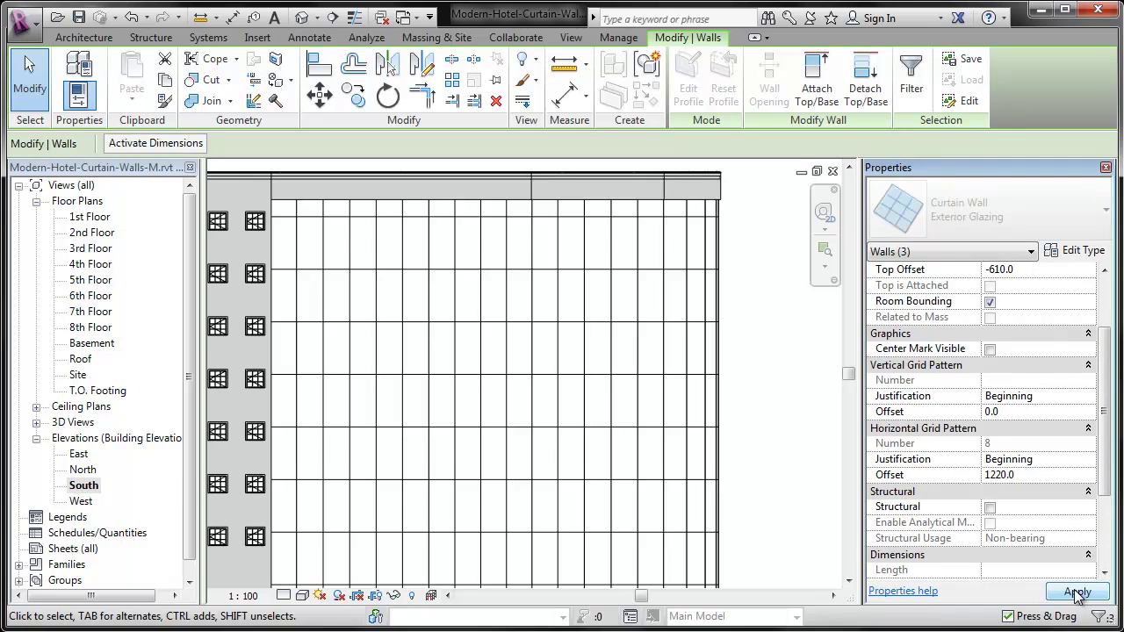
middle_click_drag(783, 477, 799, 427)
scroll(799, 427, "down", 2)
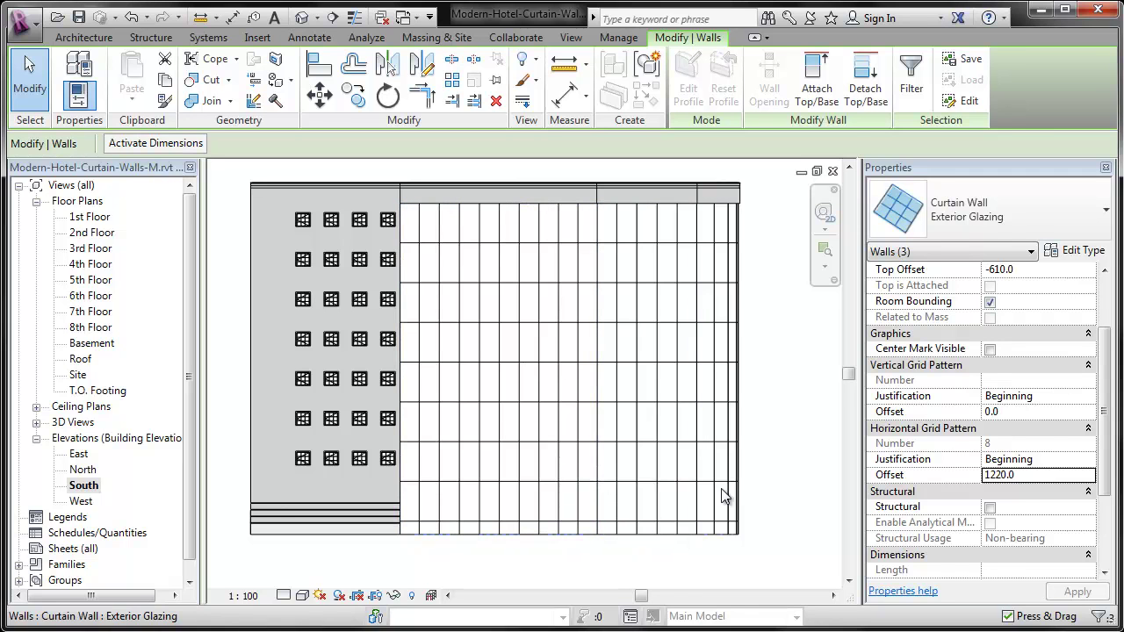
left_click(771, 484)
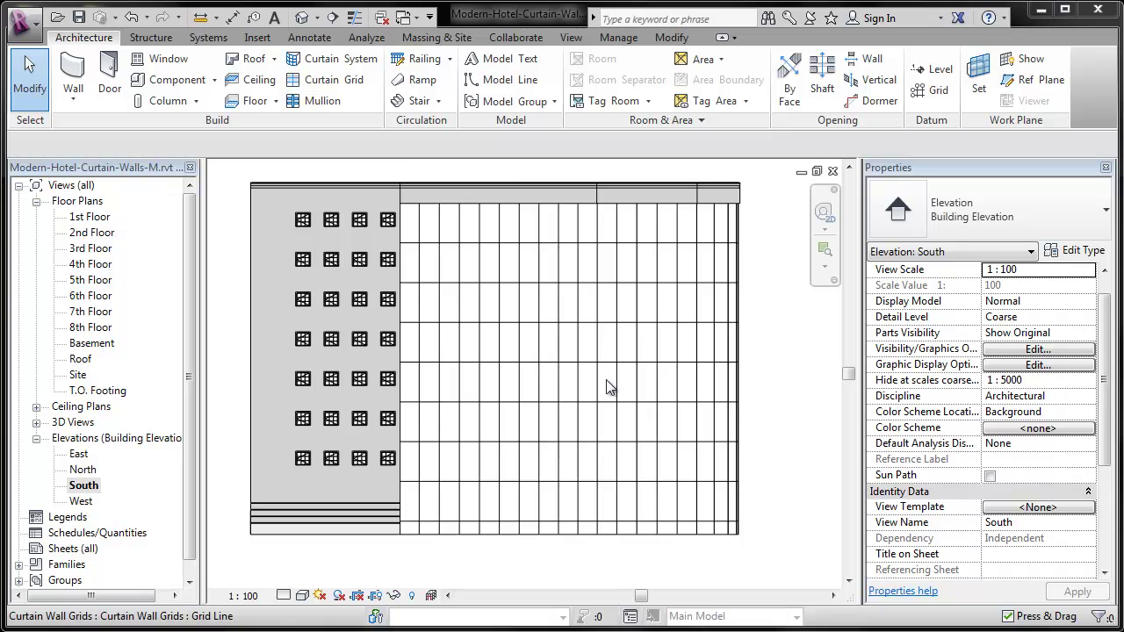
Turn on thin line display at the base where the masonry wall meets the curtain wall
scroll(390, 542, "up", 5)
scroll(417, 516, "up", 5)
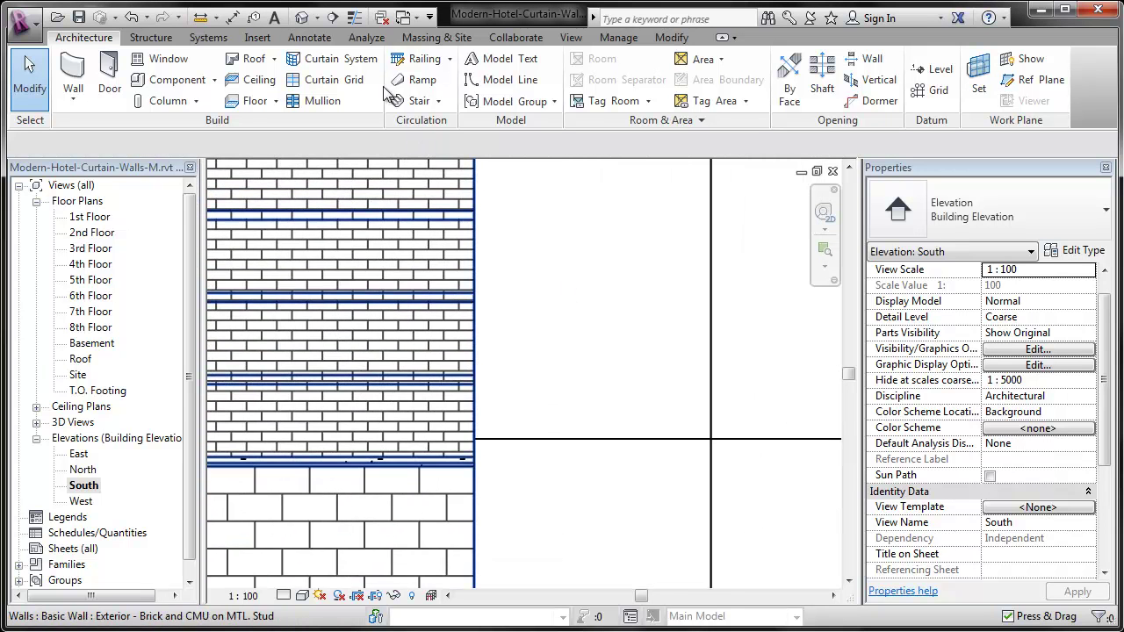
scroll(499, 502, "up", 3)
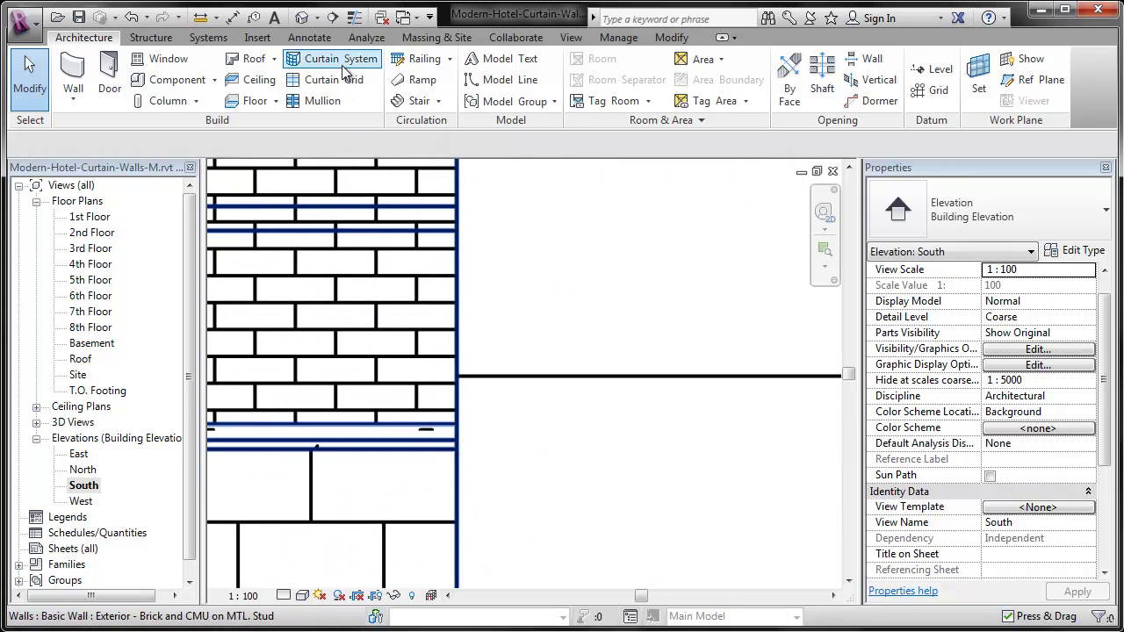
left_click(354, 17)
Unpin the lowest horizontal curtain grid line beside the masonry wall
scroll(483, 338, "down", 4)
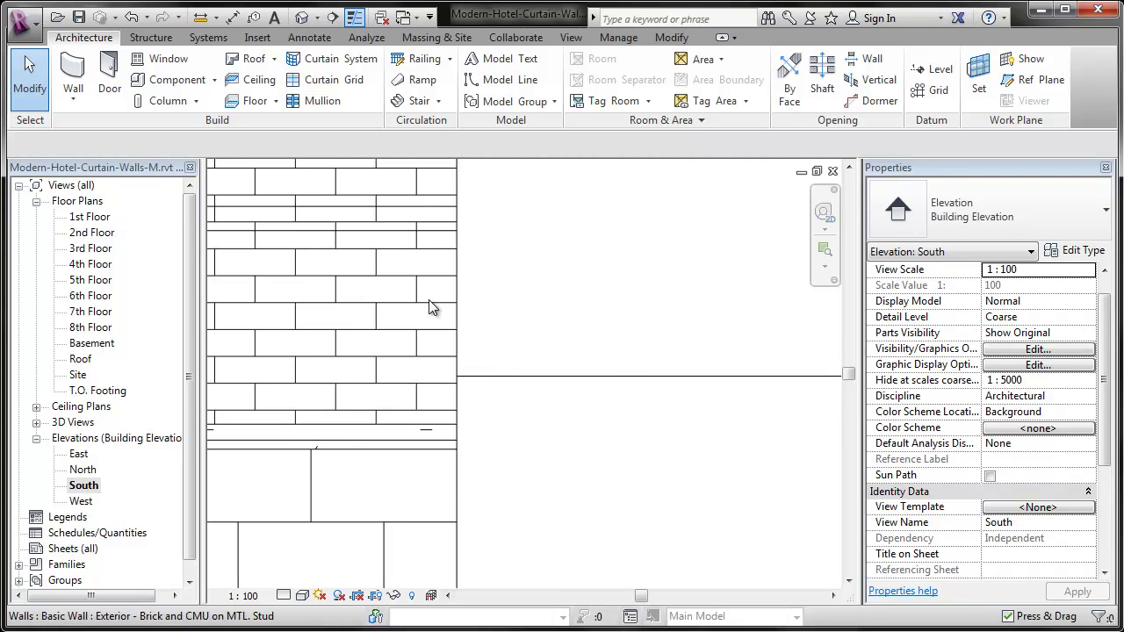
middle_click_drag(491, 472, 491, 472)
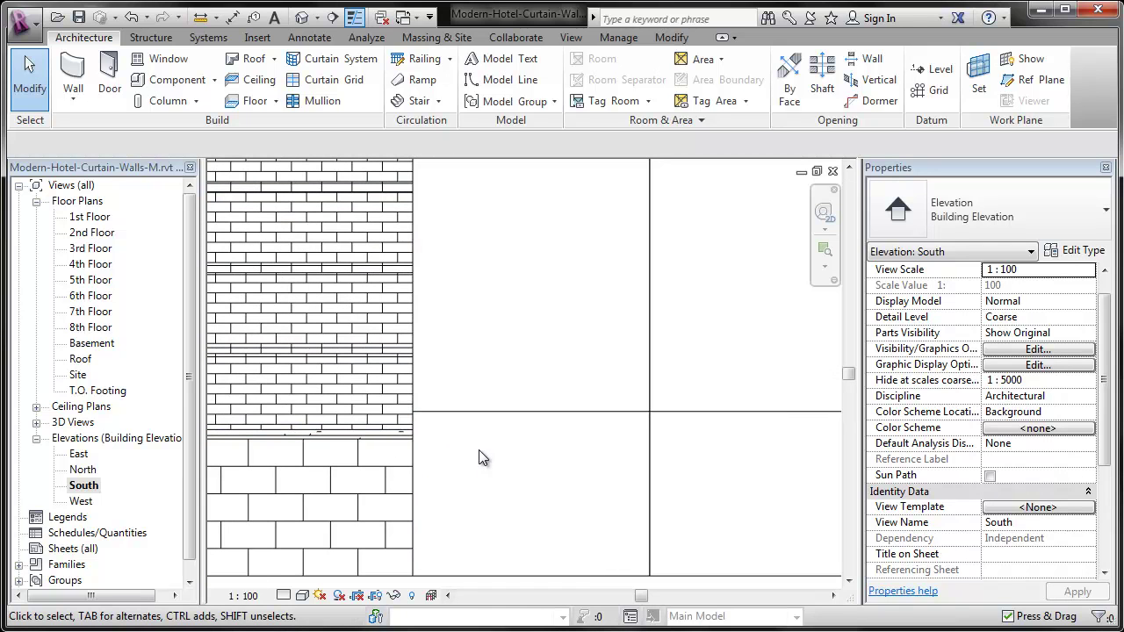
left_click(522, 414)
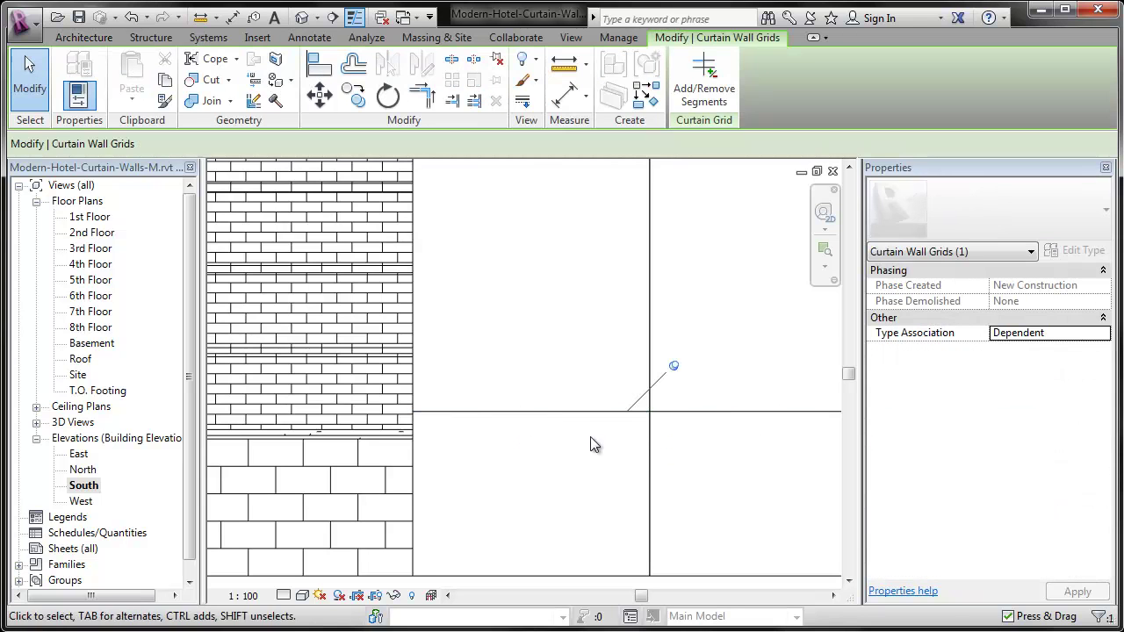
left_click(675, 367)
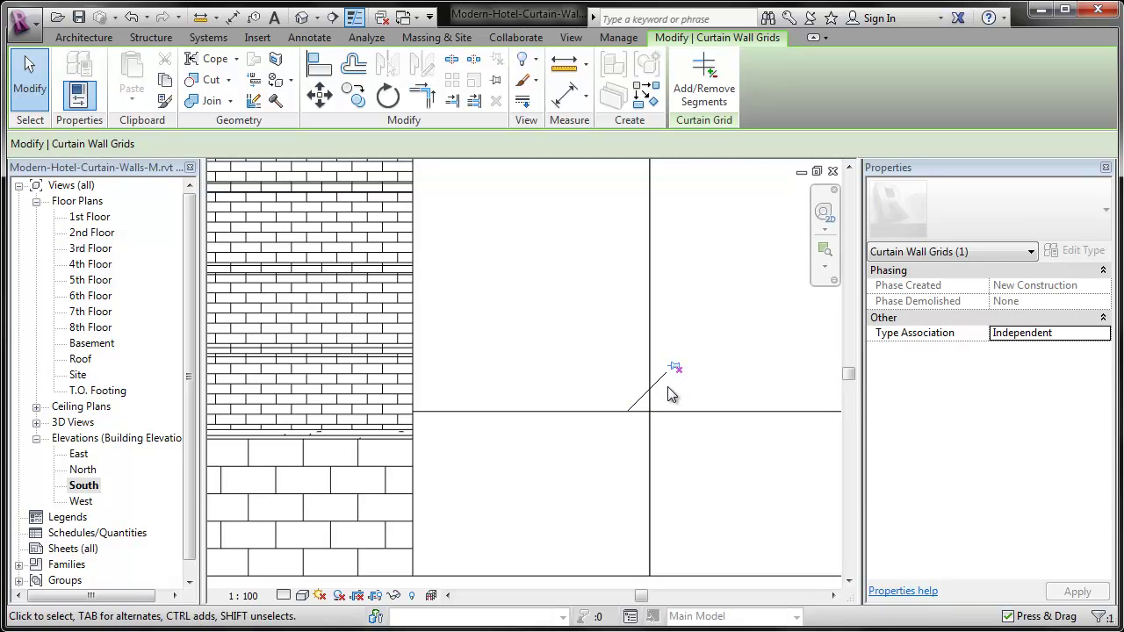
left_click(577, 472)
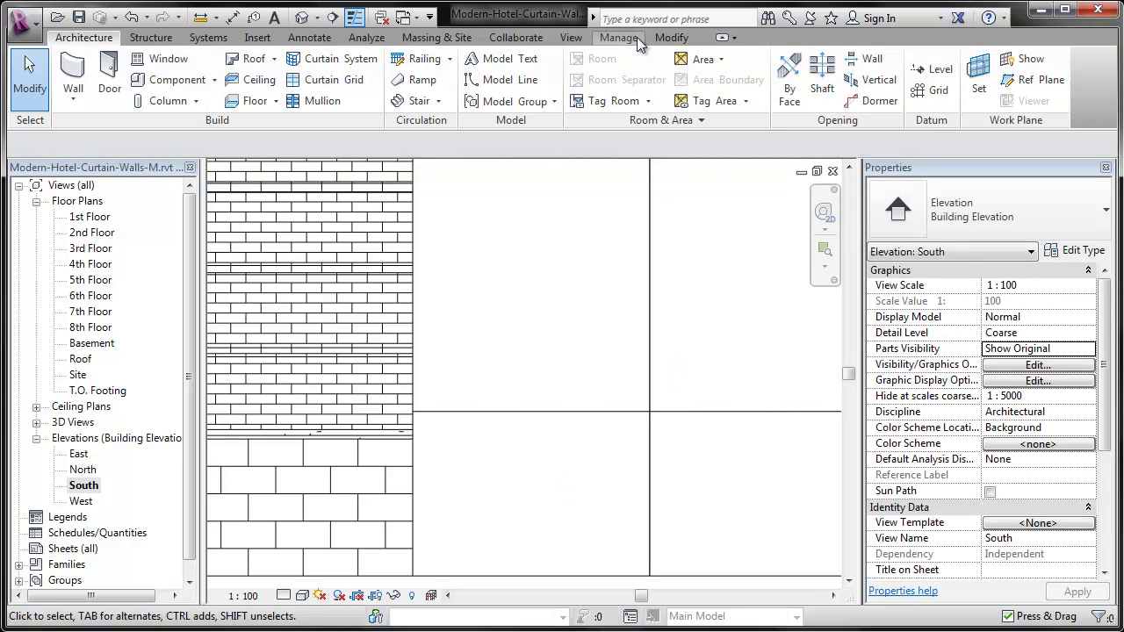
Align the unpinned lowest horizontal curtain grid line with the bottom of the brickwork, just above the large masonry blocks
left_click(673, 38)
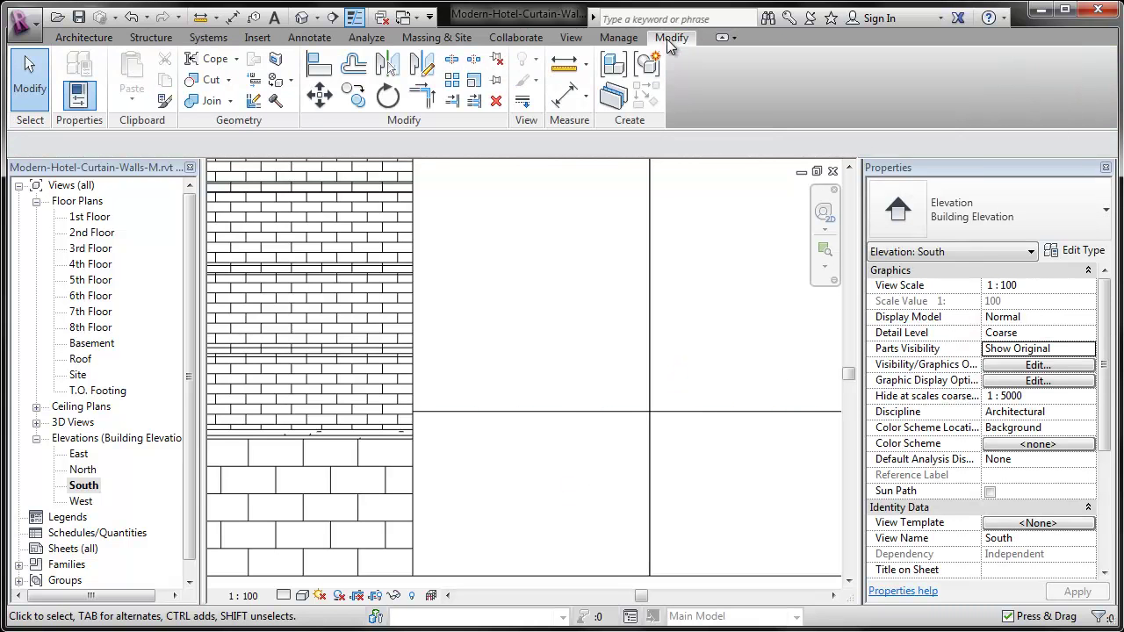
left_click(318, 72)
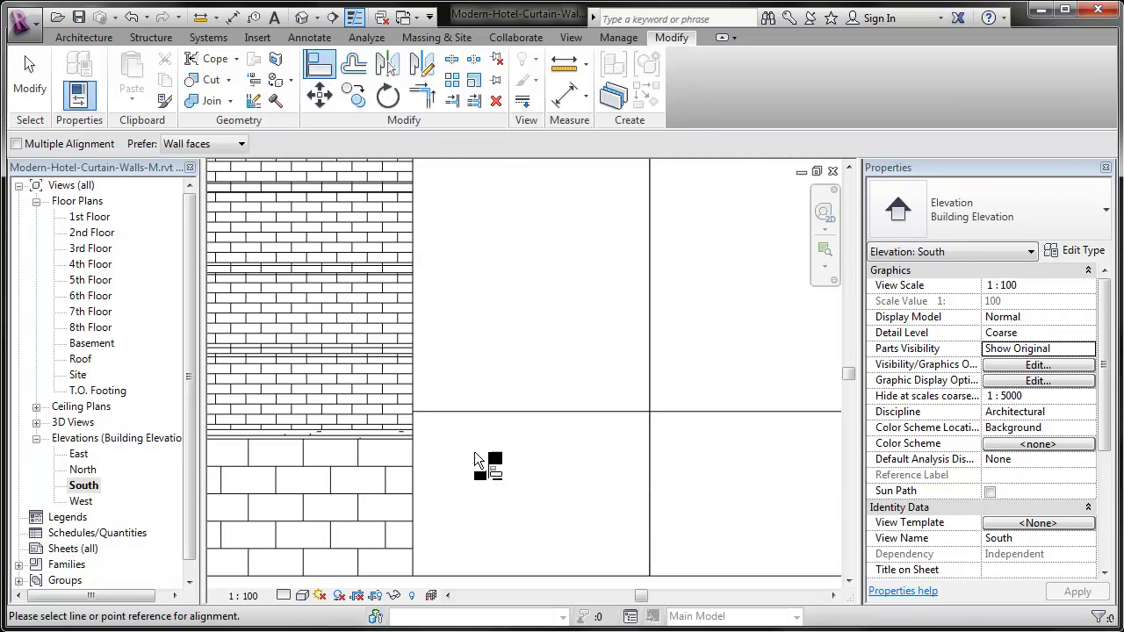
scroll(456, 456, "up", 2)
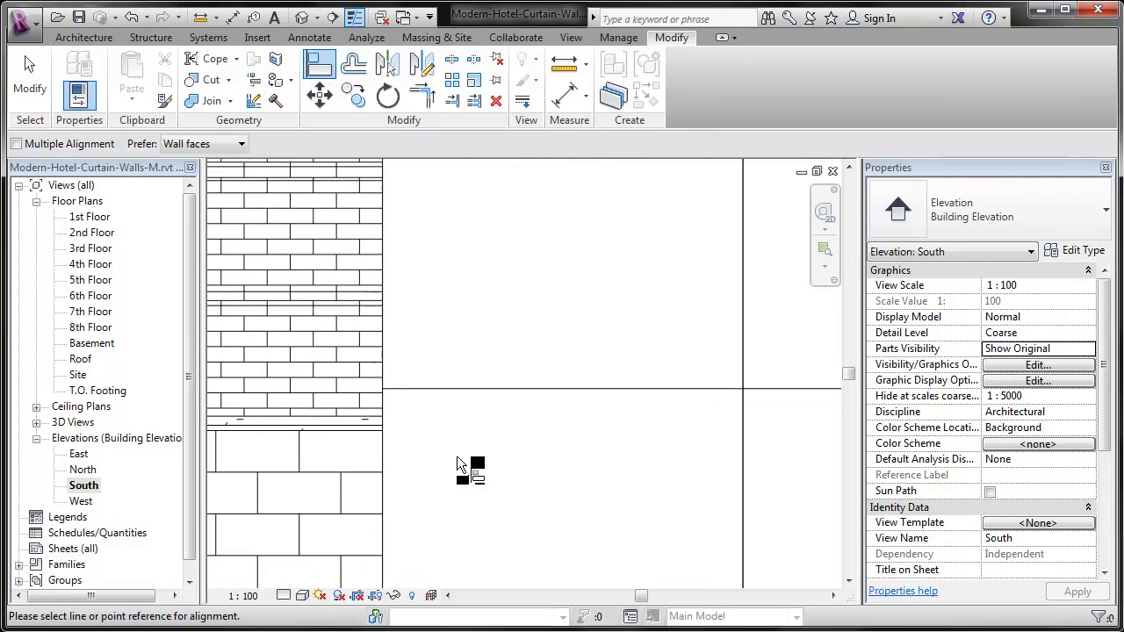
left_click(368, 422)
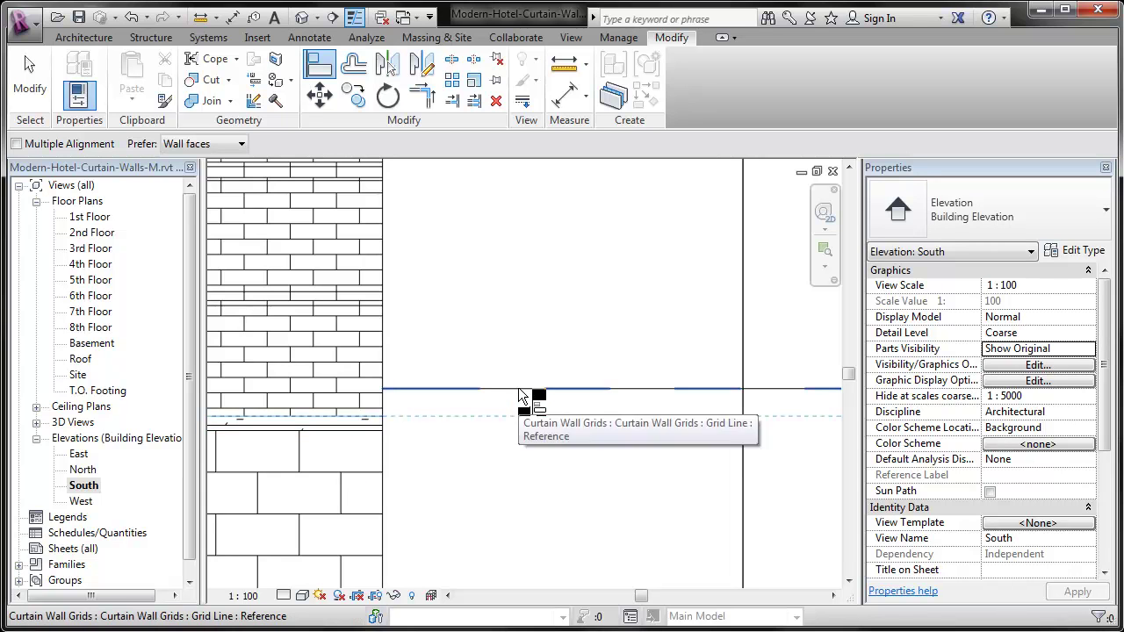
left_click(519, 396)
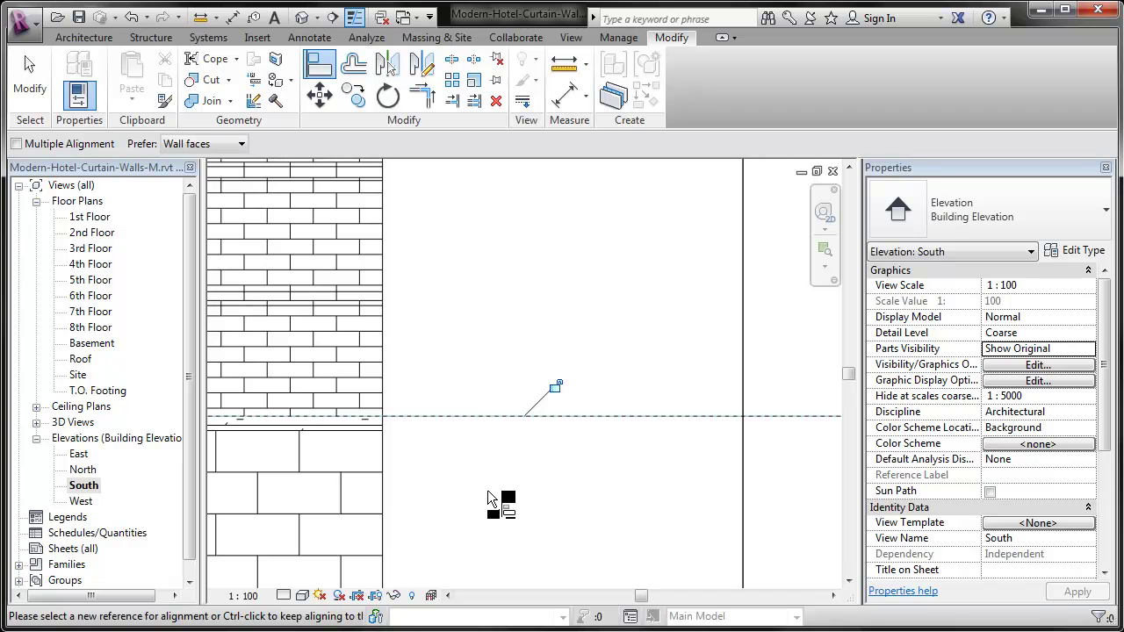
key("Escape")
scroll(376, 474, "down", 2)
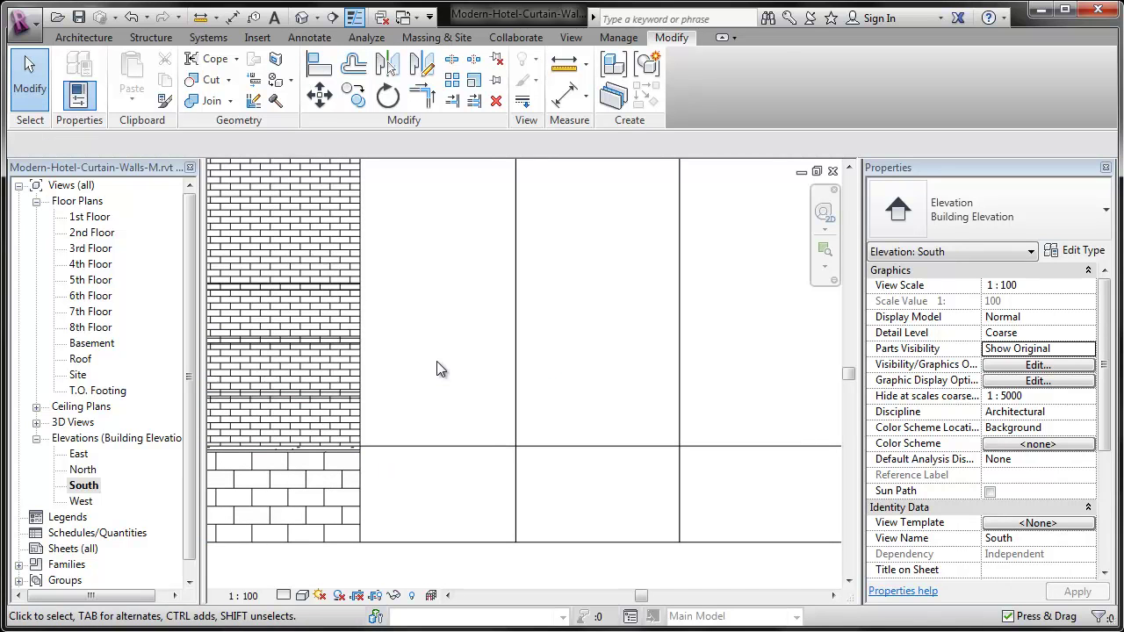
scroll(409, 410, "up", 1)
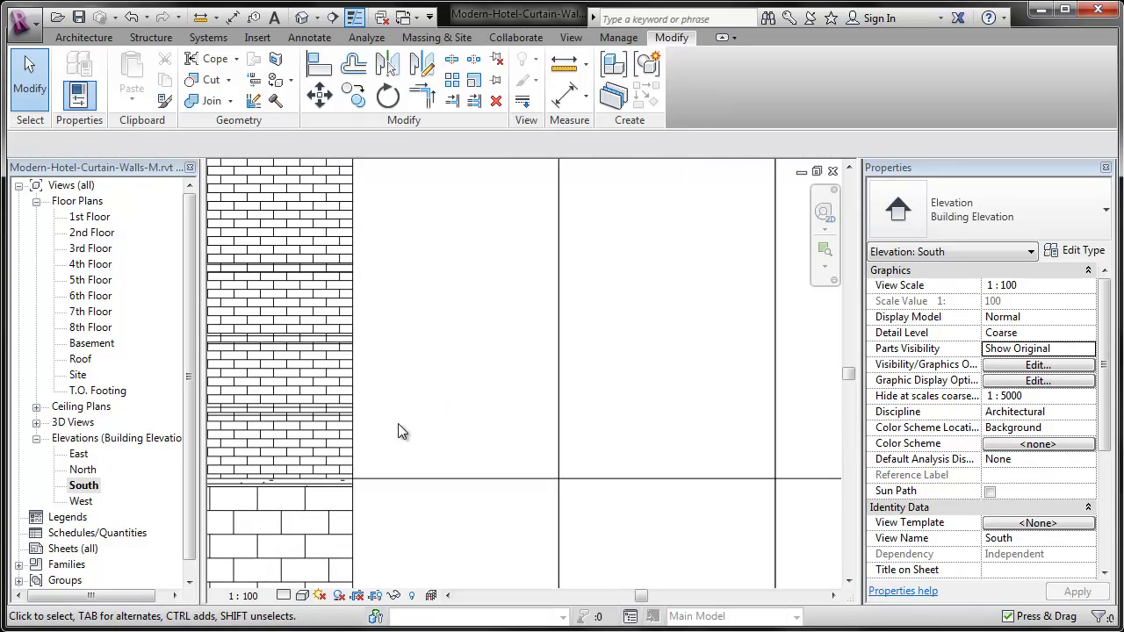
Add three horizontal curtain grid lines through all segments above the lowest one in the curtain wall beside the brick
left_click(104, 36)
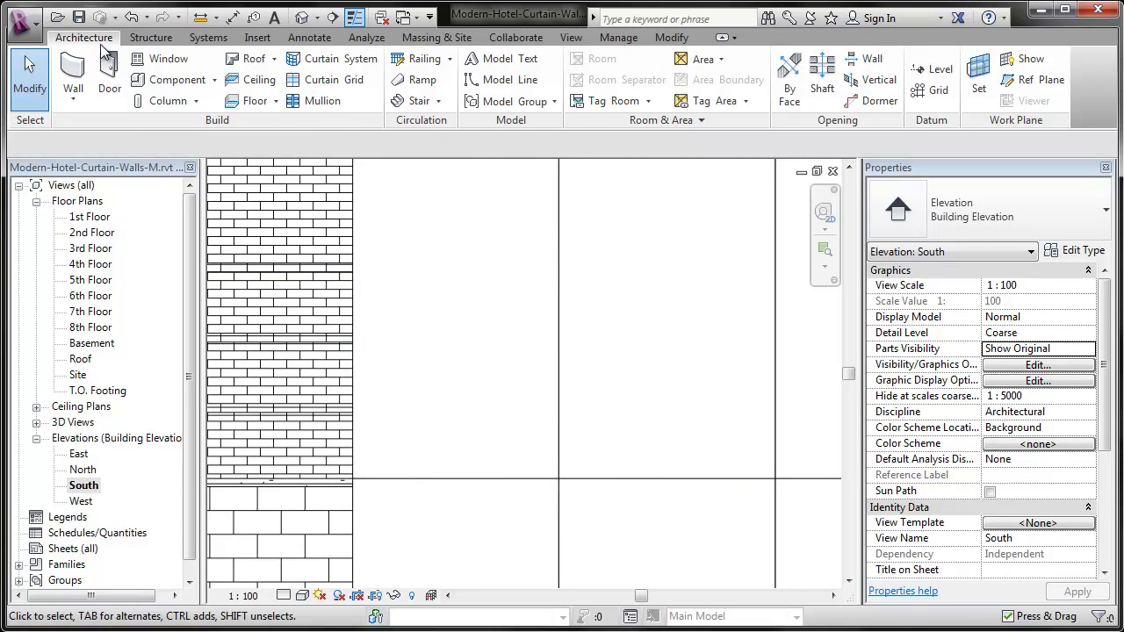
left_click(345, 87)
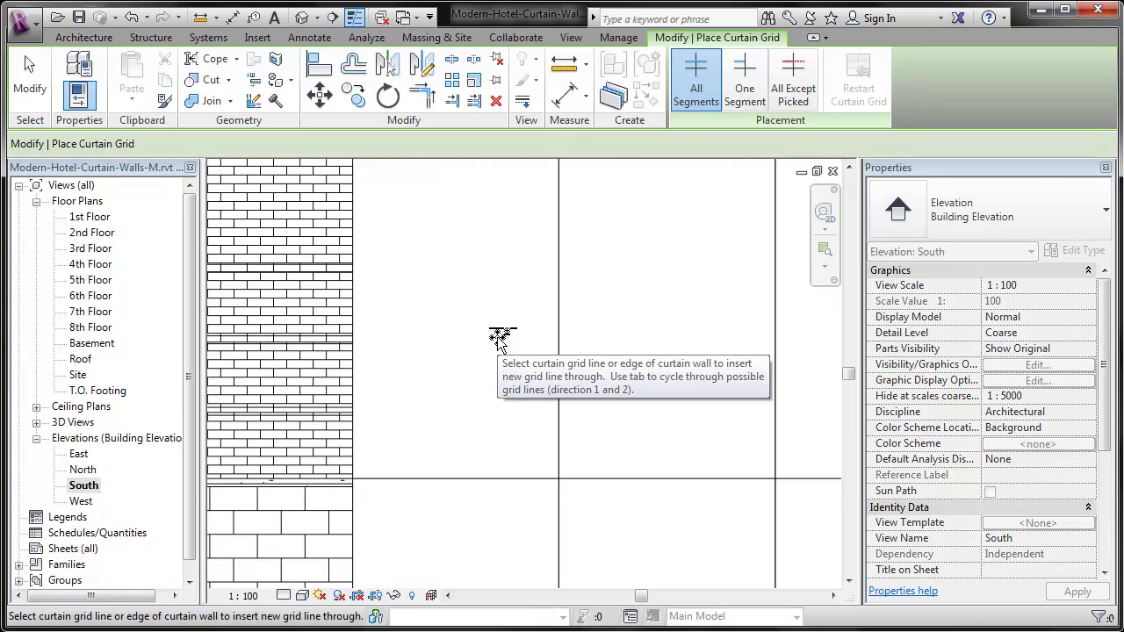
left_click(556, 397)
left_click(558, 324)
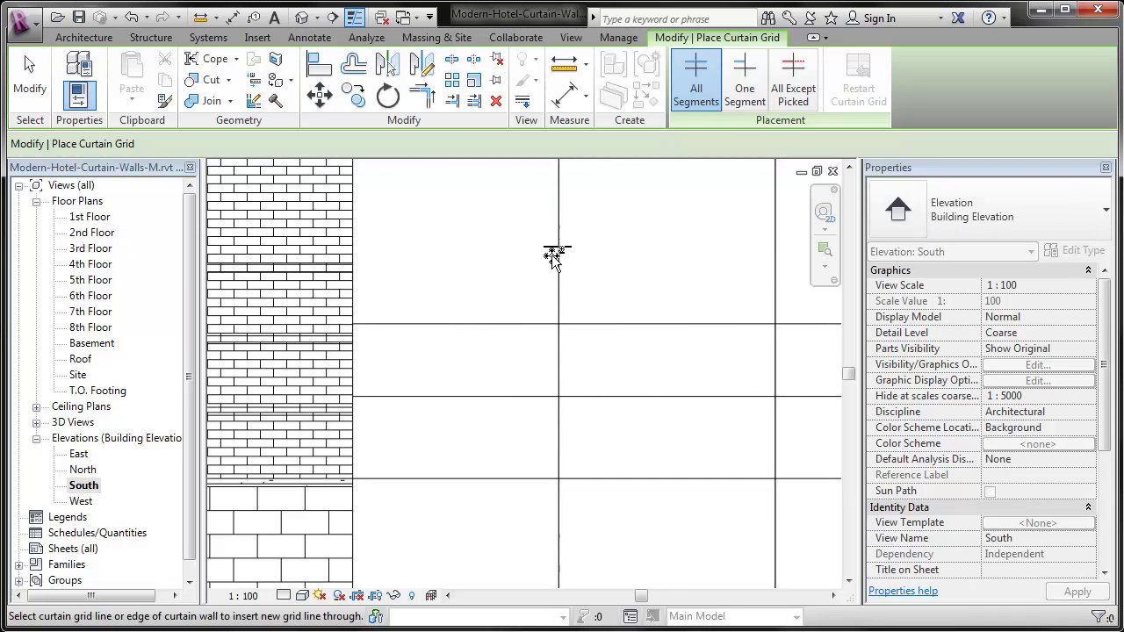
left_click(560, 258)
key("Escape")
key("Escape")
scroll(281, 341, "up", 2)
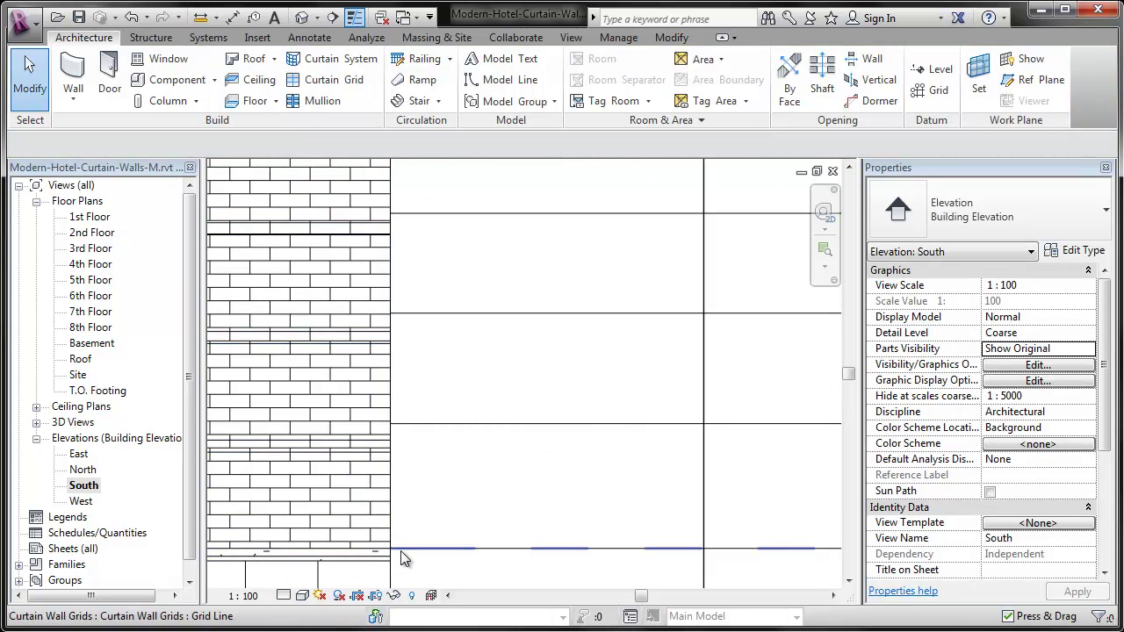
scroll(402, 551, "up", 2)
left_click(302, 596)
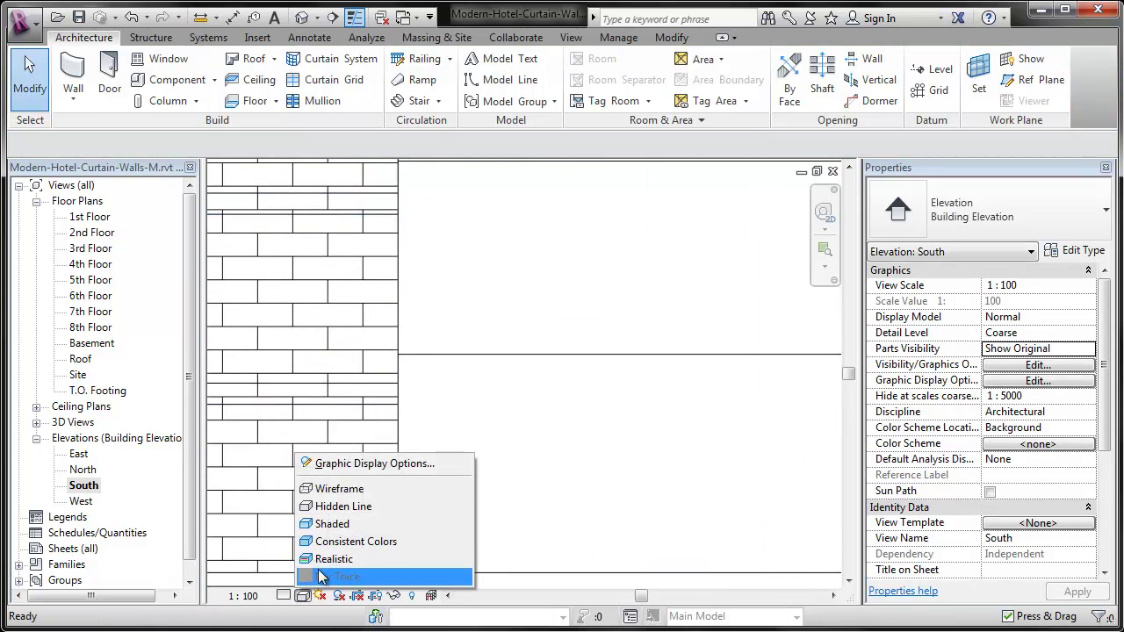
left_click(329, 542)
key("ctrl+z")
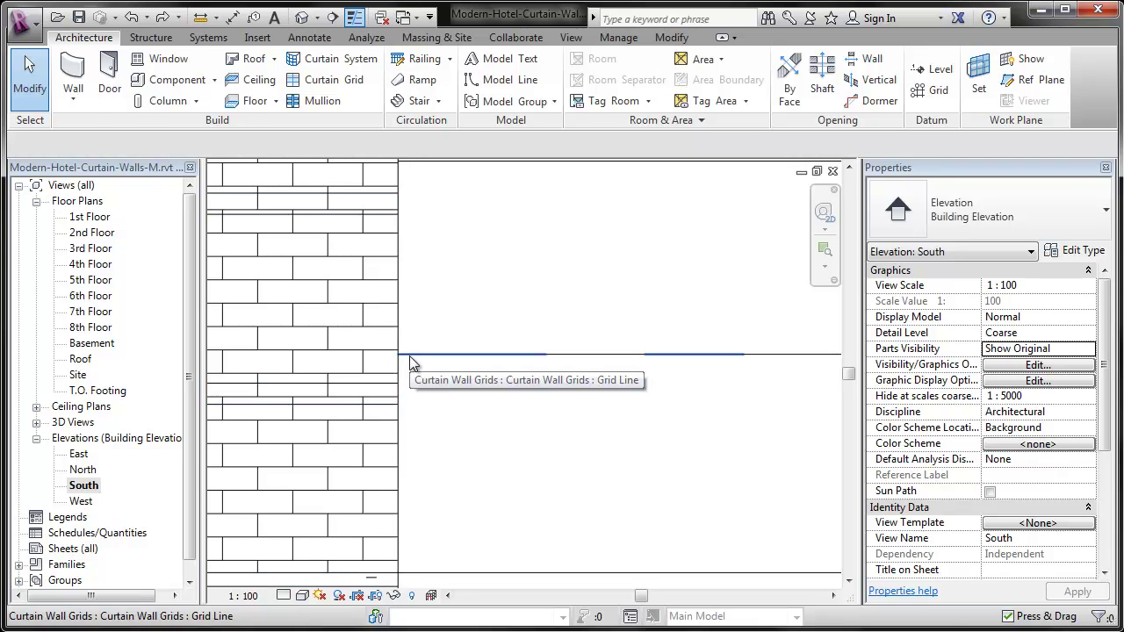
Align the three new horizontal curtain grid lines one after another with the accent bands in the adjoining brick wall
left_click(672, 37)
left_click(311, 69)
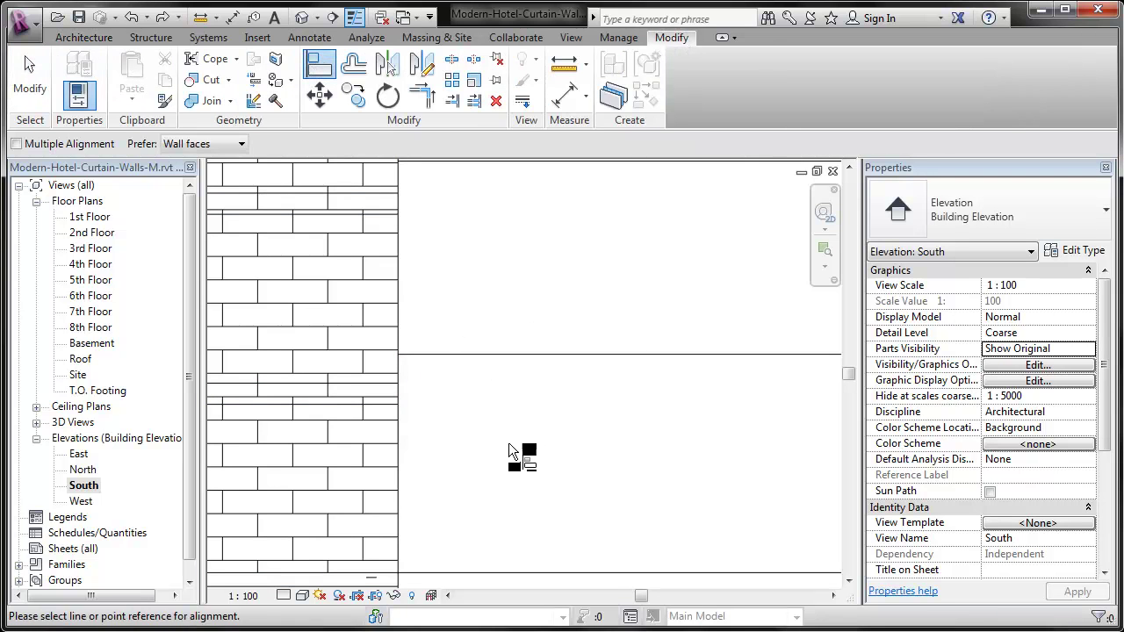
left_click(376, 386)
left_click(469, 354)
middle_click_drag(510, 295, 541, 482)
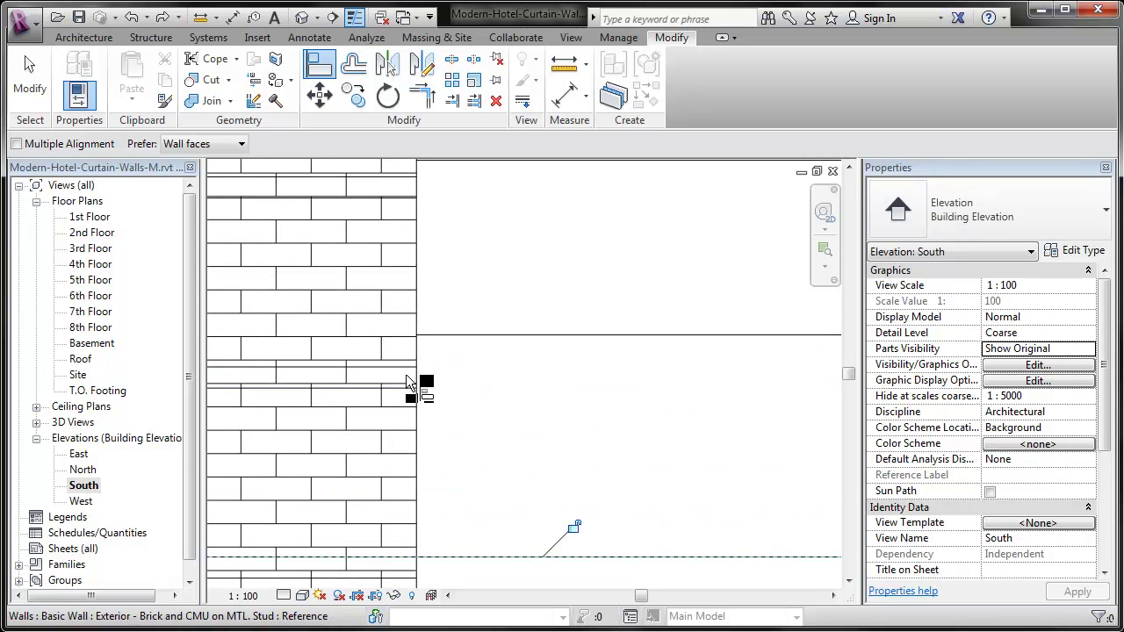
left_click(407, 368)
left_click(479, 336)
middle_click_drag(532, 299, 524, 454)
left_click(393, 375)
left_click(411, 354)
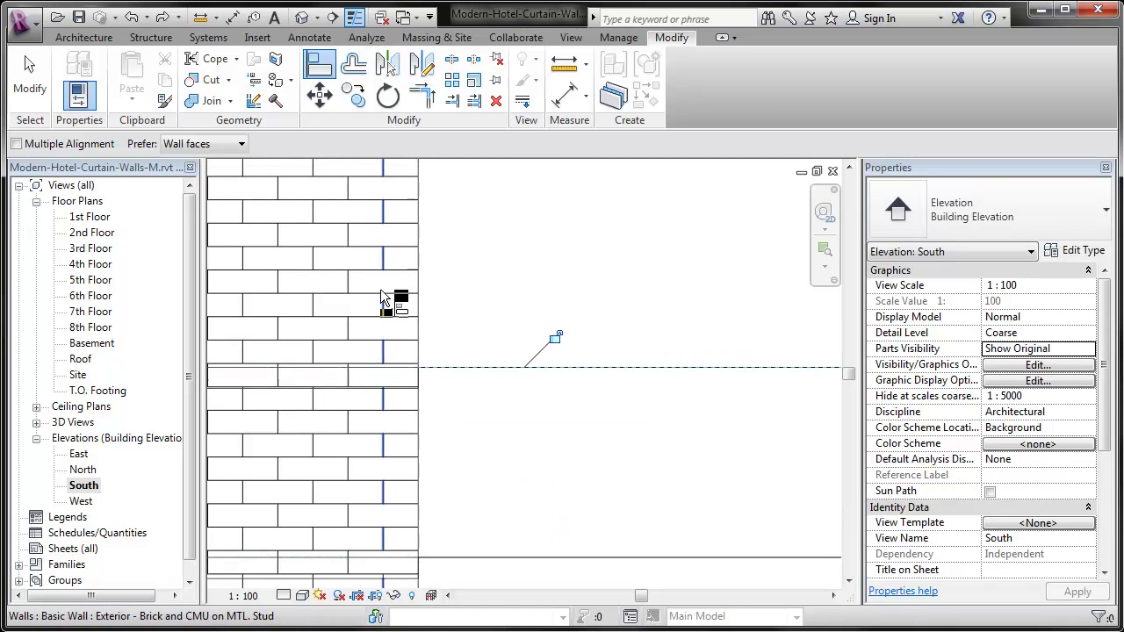
key("Escape")
key("Escape")
scroll(378, 332, "down", 3)
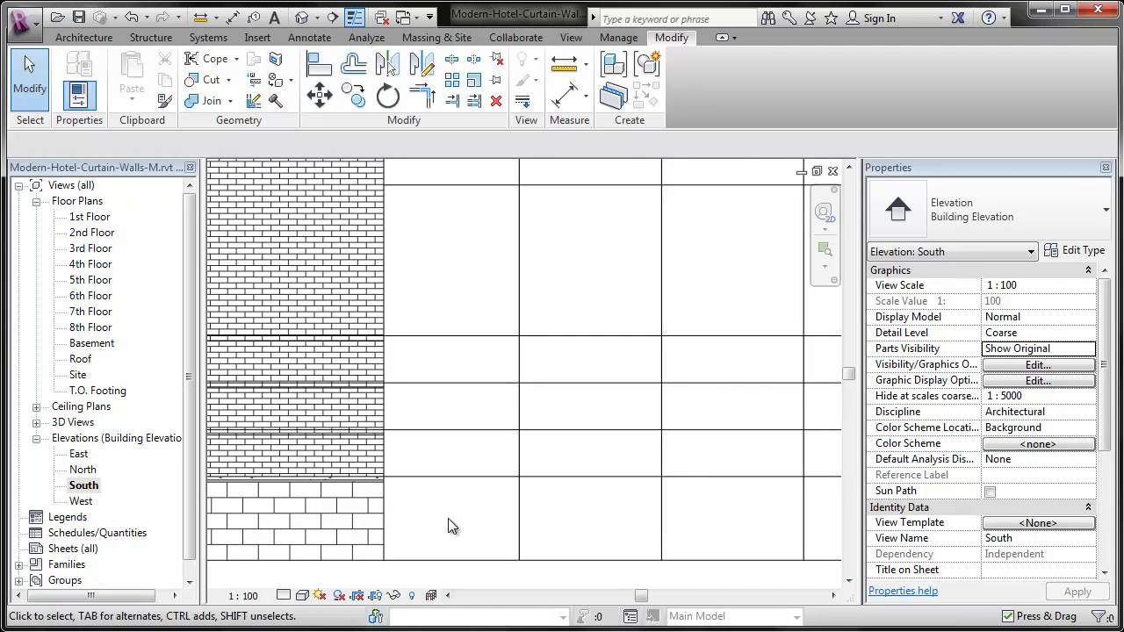
Move the four lower horizontal curtain grid lines beside the brick wall down by 20 mm
middle_click_drag(494, 519, 435, 527)
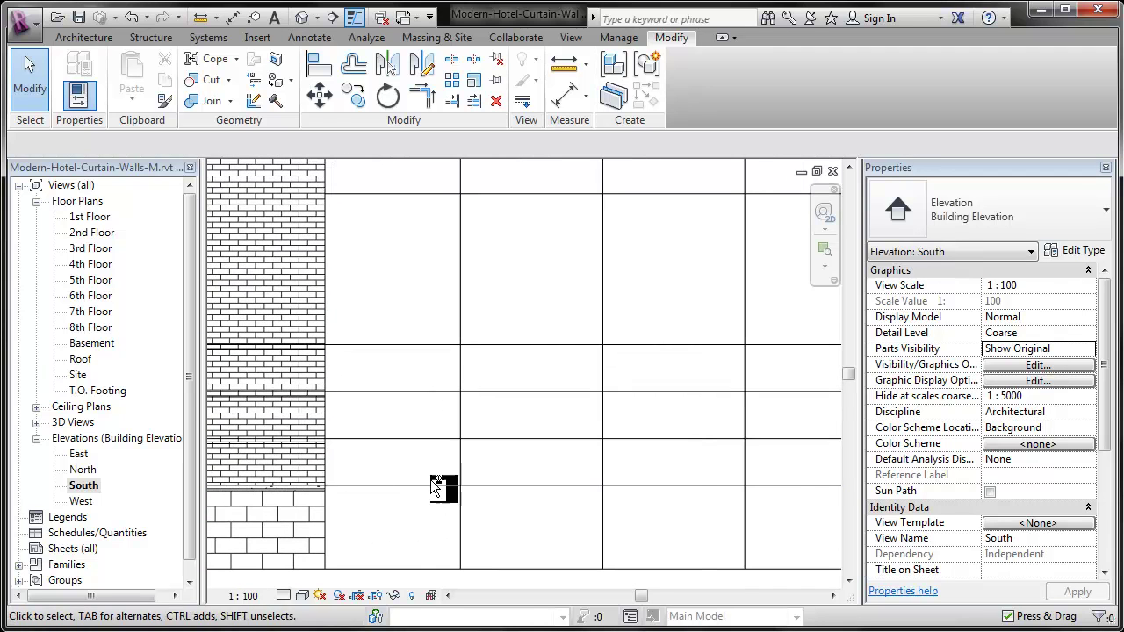
left_click(435, 485)
left_click(426, 392, "ctrl")
left_click(426, 391, "ctrl")
left_click(425, 344, "ctrl")
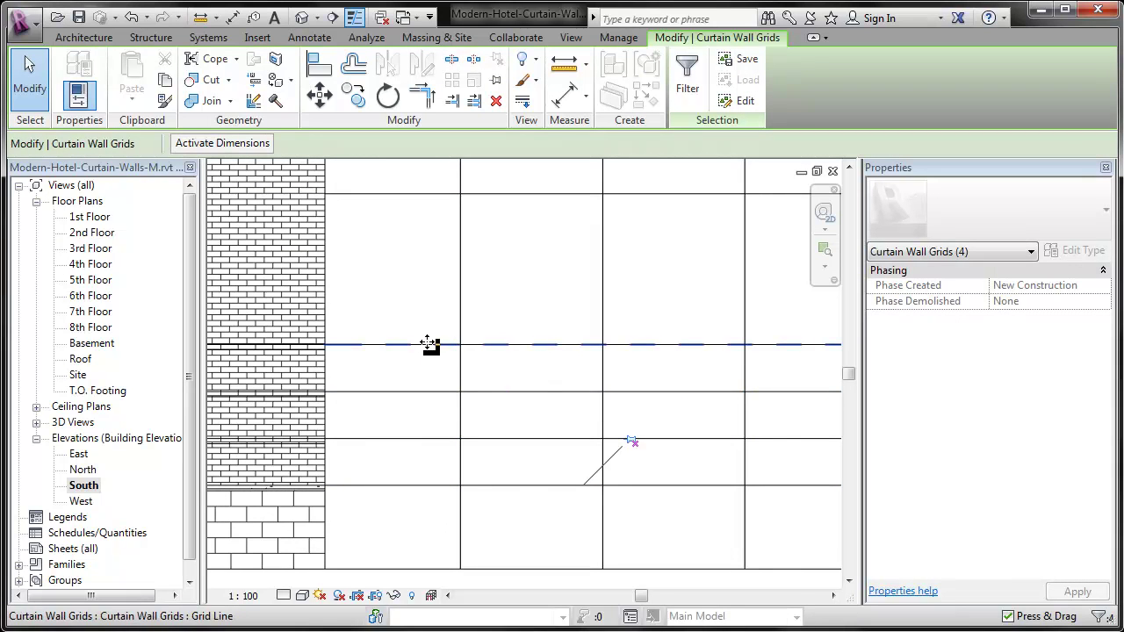
left_click(320, 94)
left_click(368, 249)
type("20")
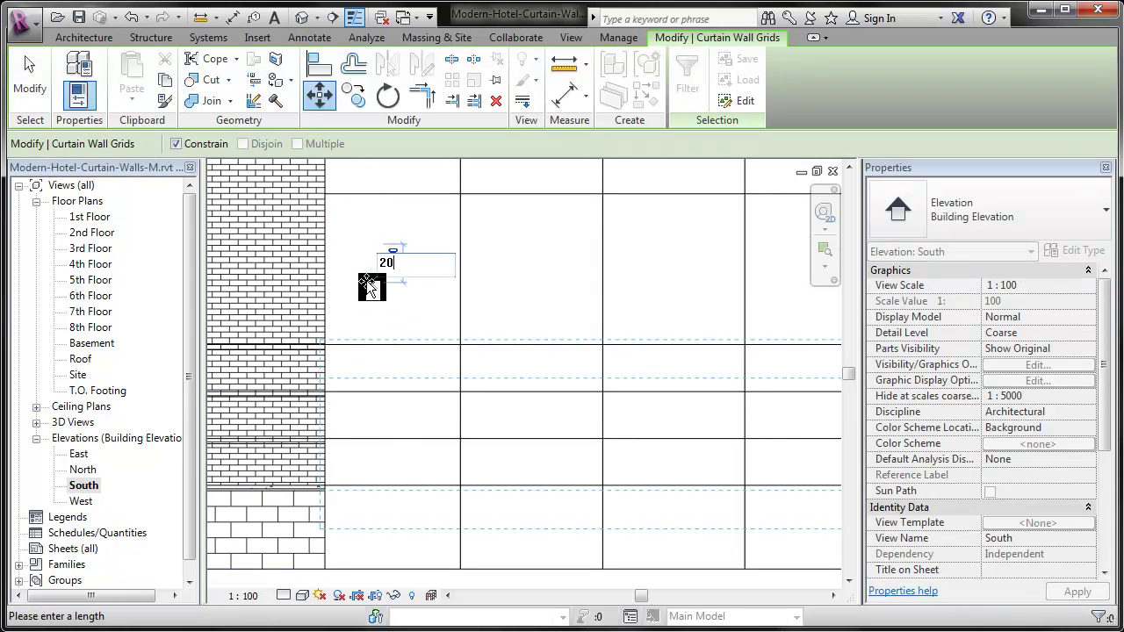
key("Return")
key("Escape")
scroll(331, 352, "up", 5)
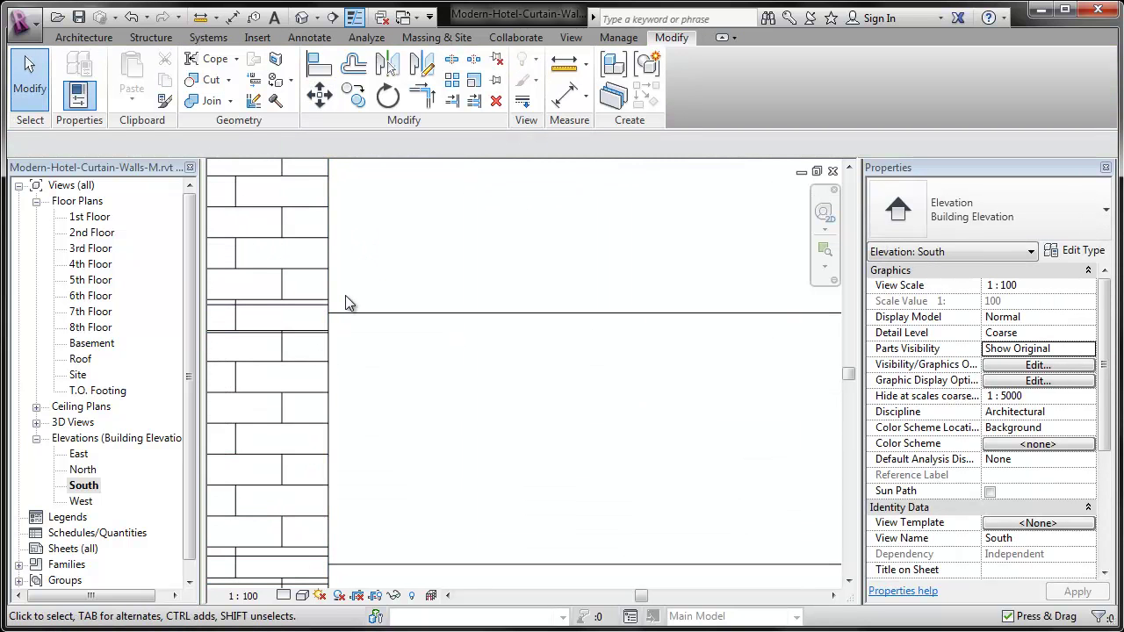
Unpin the lowest horizontal grid line in each of the two curtain walls beyond the one beside the brick
scroll(345, 297, "down", 4)
middle_click_drag(728, 379, 405, 341)
scroll(417, 350, "down", 2)
scroll(644, 357, "down", 2)
middle_click_drag(645, 357, 289, 391)
scroll(445, 396, "down", 2)
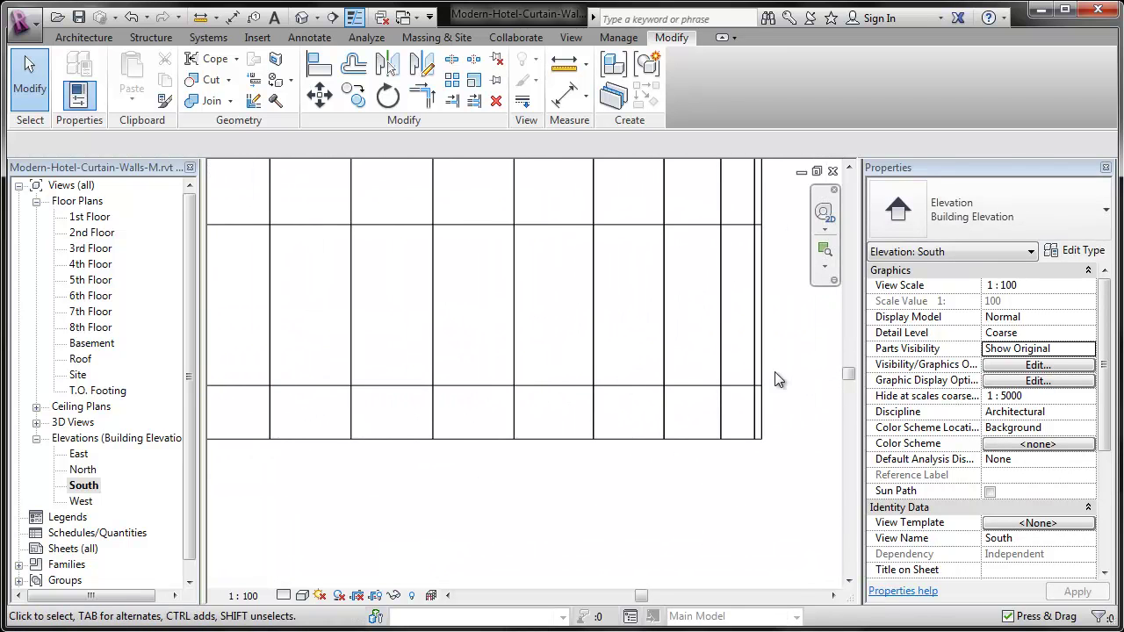
scroll(485, 393, "up", 2)
left_click(481, 388)
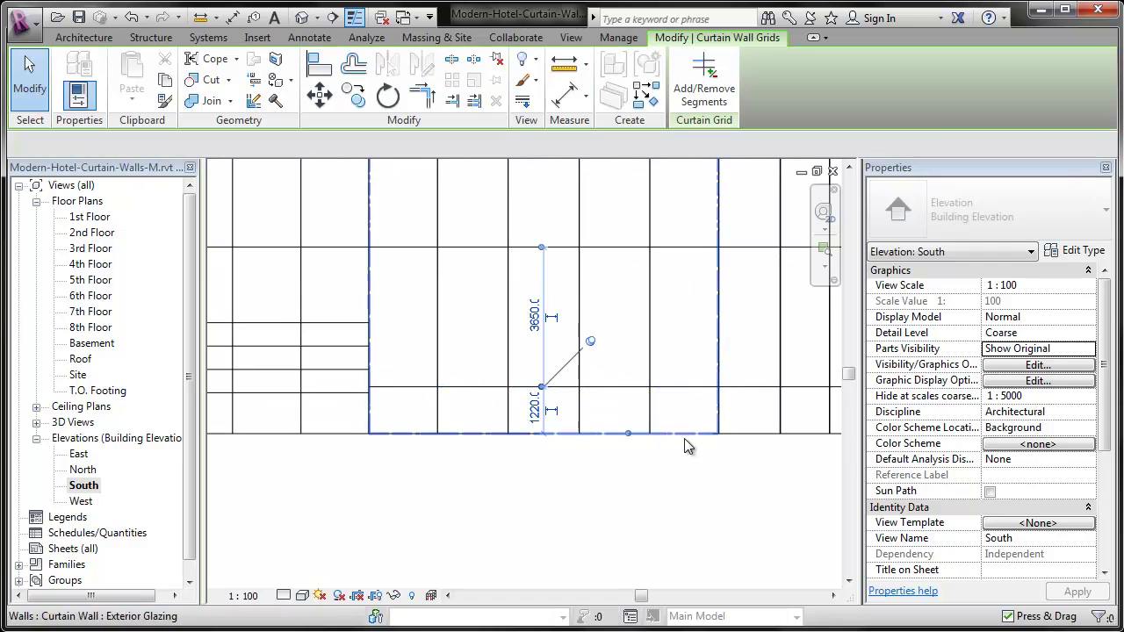
left_click(729, 391)
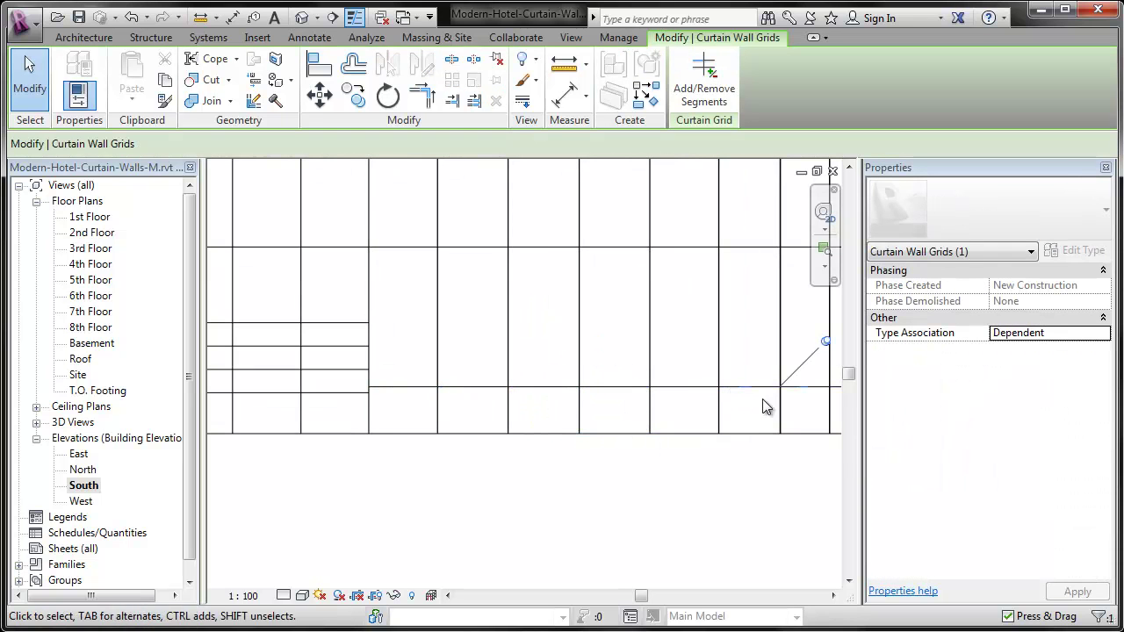
left_click(700, 482)
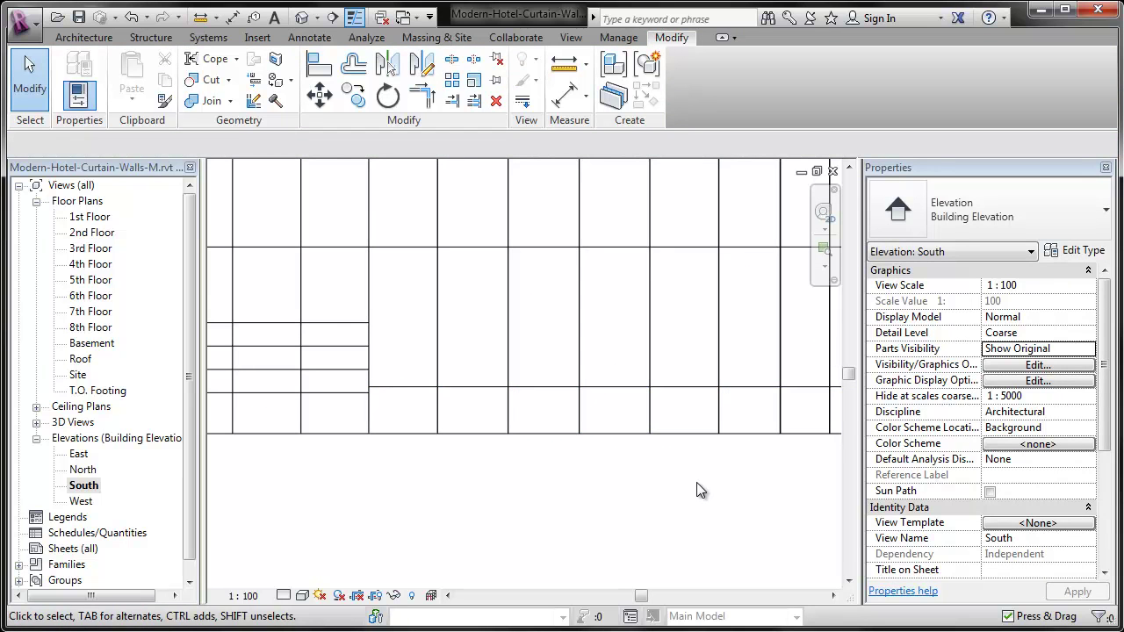
Align the lowest grid lines of the two unpinned curtain walls with the first wall's lowest grid line and check their type association
key("a")
key("l")
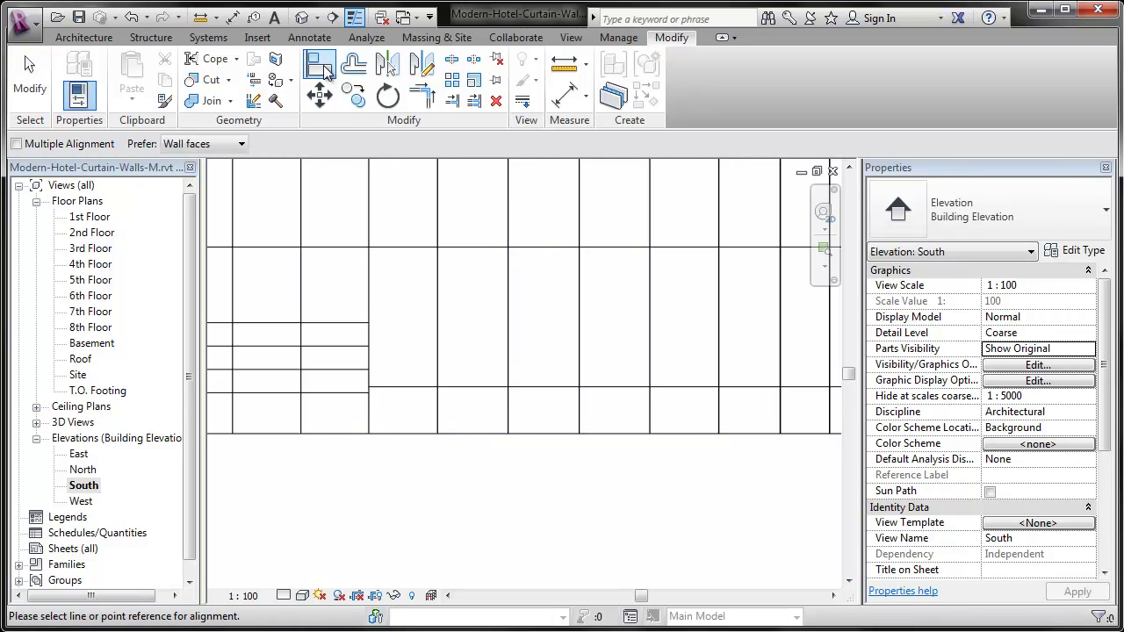
left_click(404, 393)
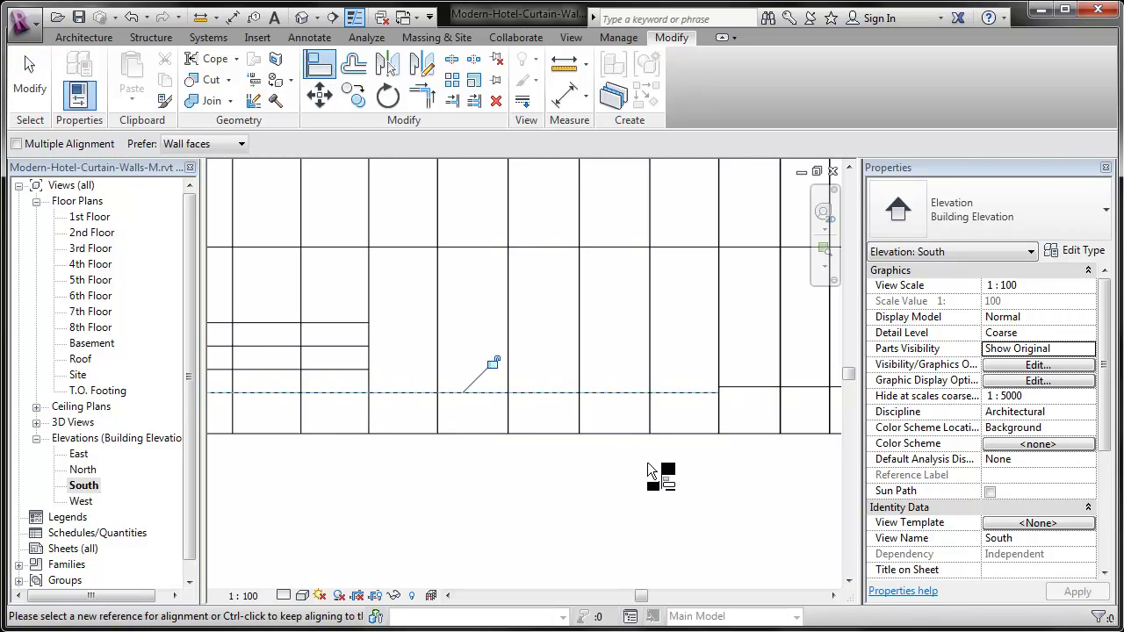
left_click(742, 387)
key("Escape")
key("Escape")
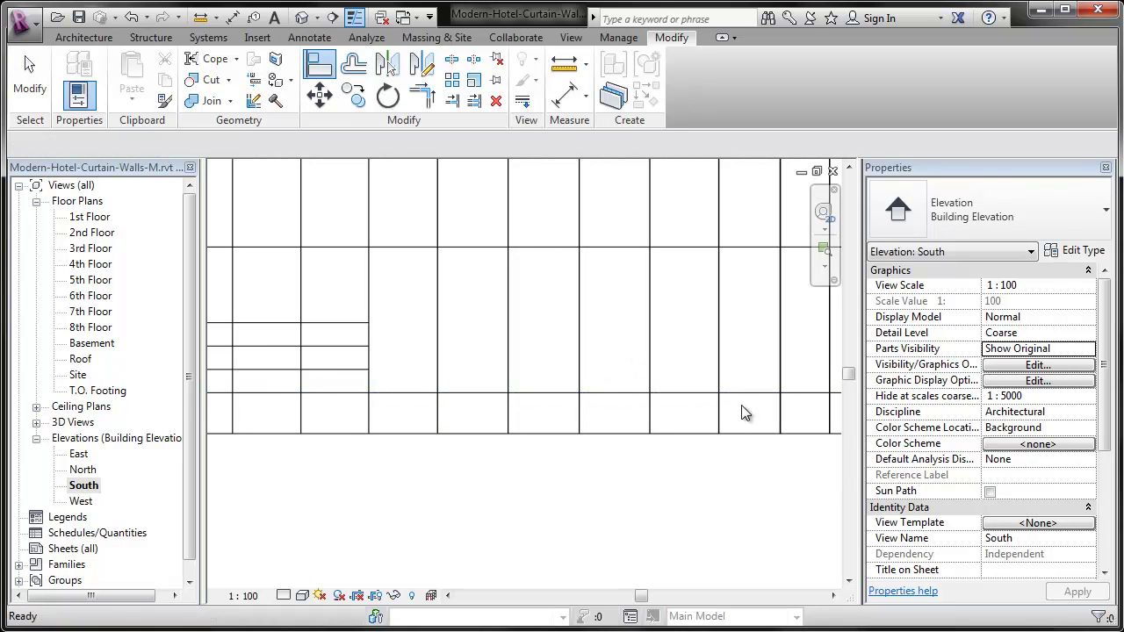
left_click(741, 397)
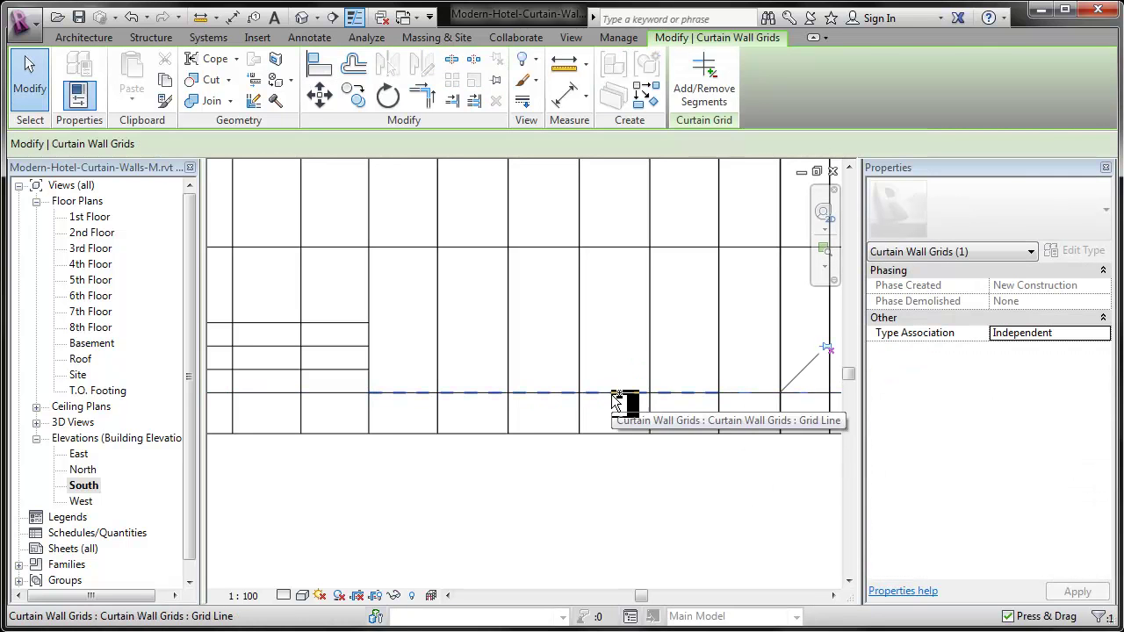
left_click(617, 395, "ctrl")
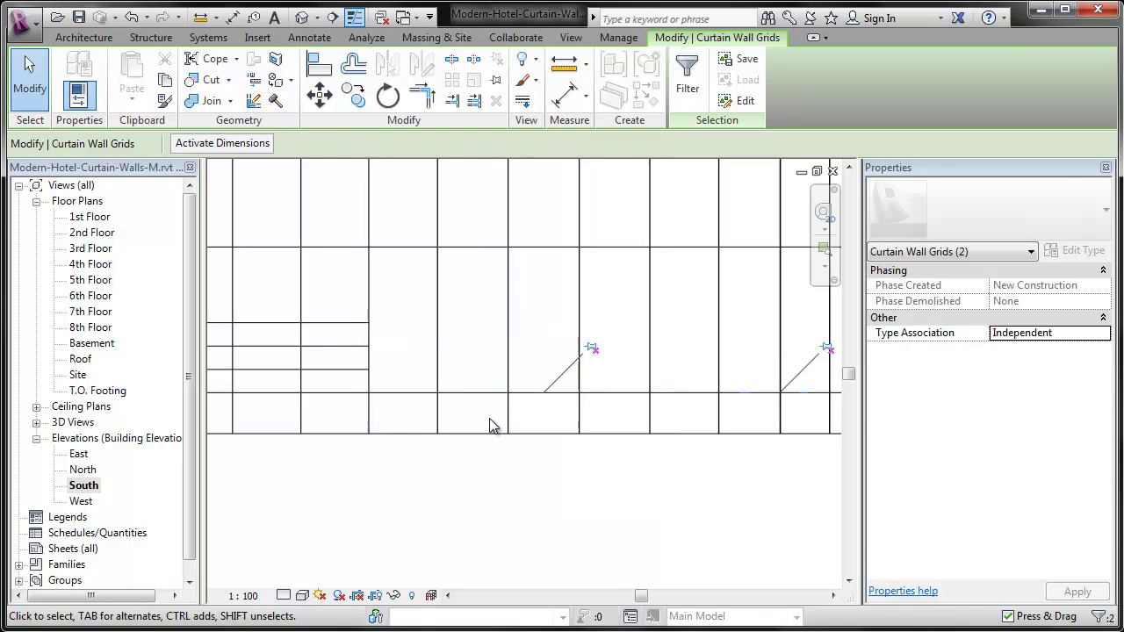
left_click(569, 542)
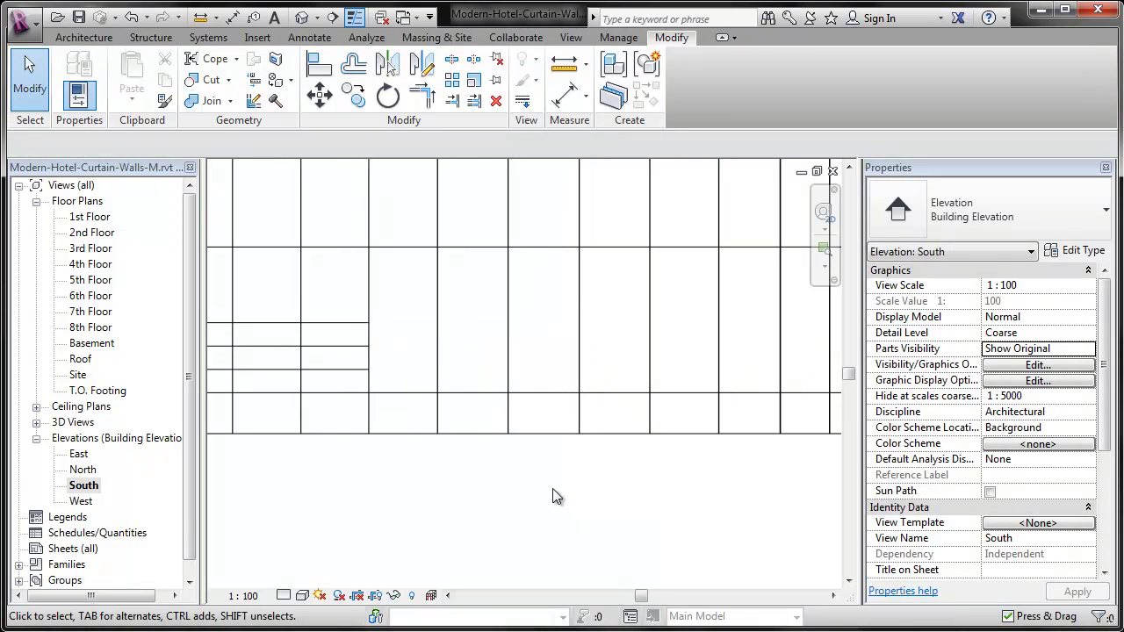
Add three horizontal curtain grid lines above the lowest one in the middle curtain wall and further ones in the wall beyond it
left_click(103, 38)
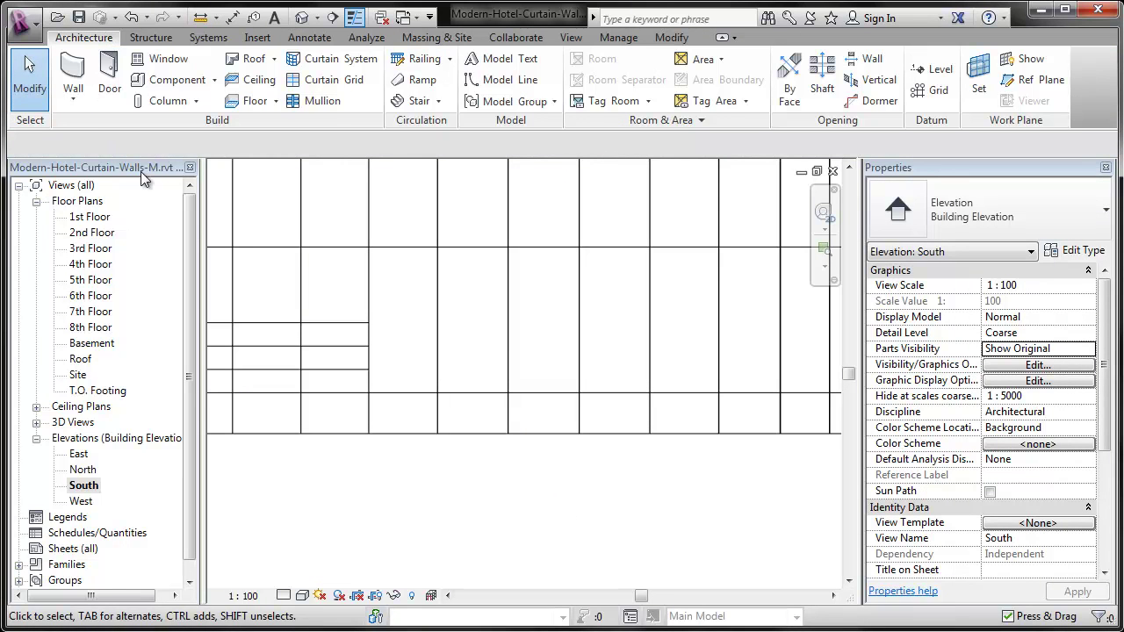
left_click(321, 80)
left_click(441, 354)
left_click(442, 334)
left_click(441, 306)
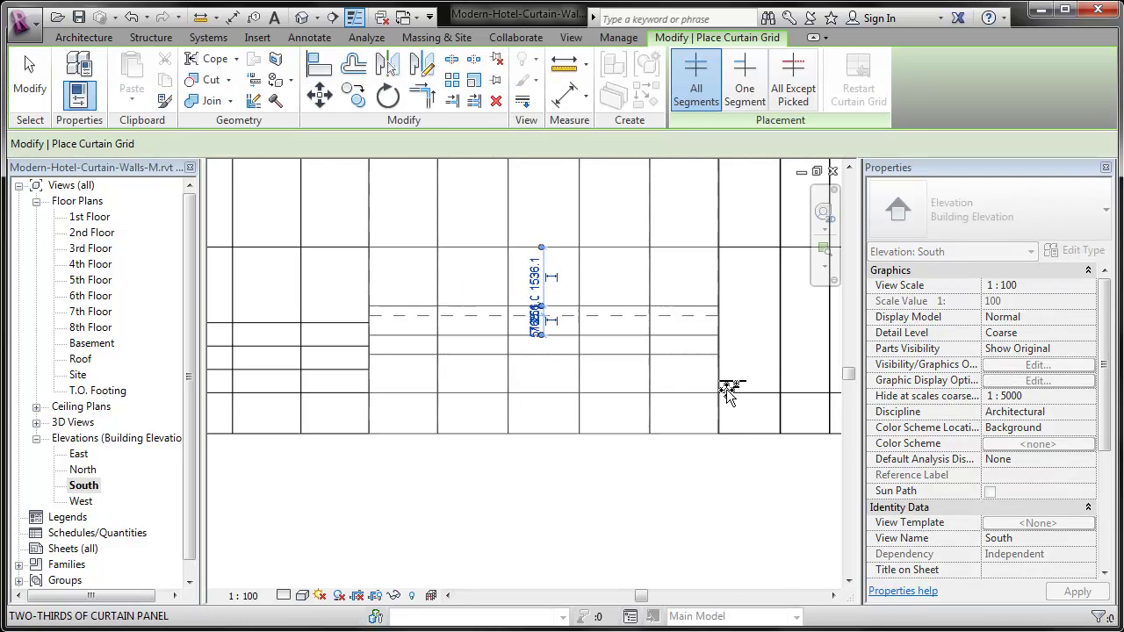
left_click(781, 356)
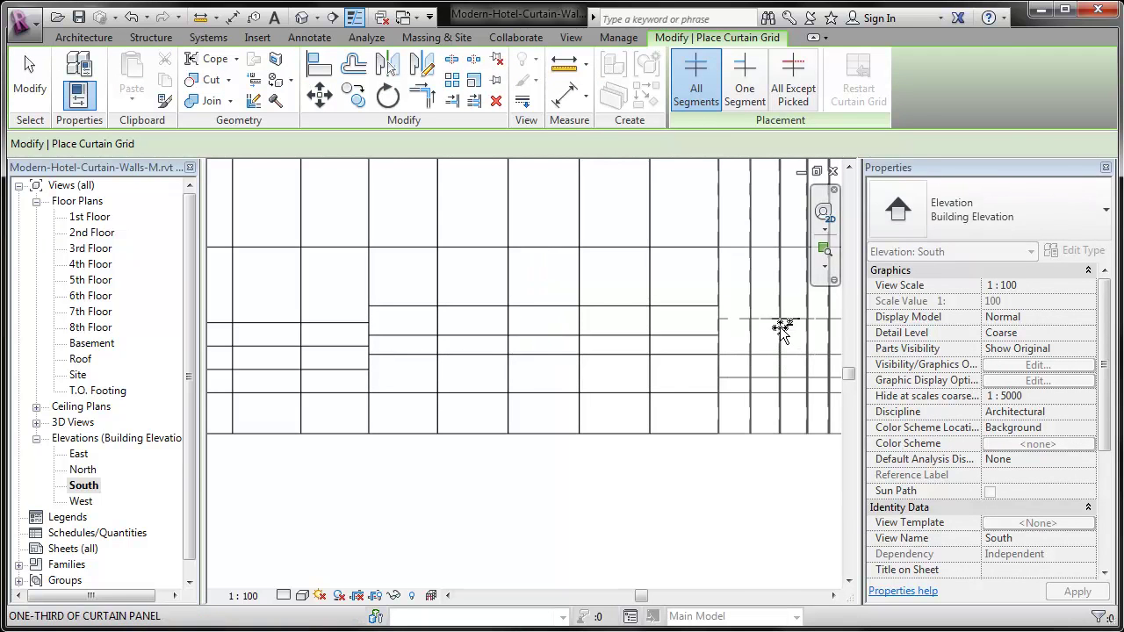
key("Escape")
key("Escape")
scroll(362, 377, "up", 5)
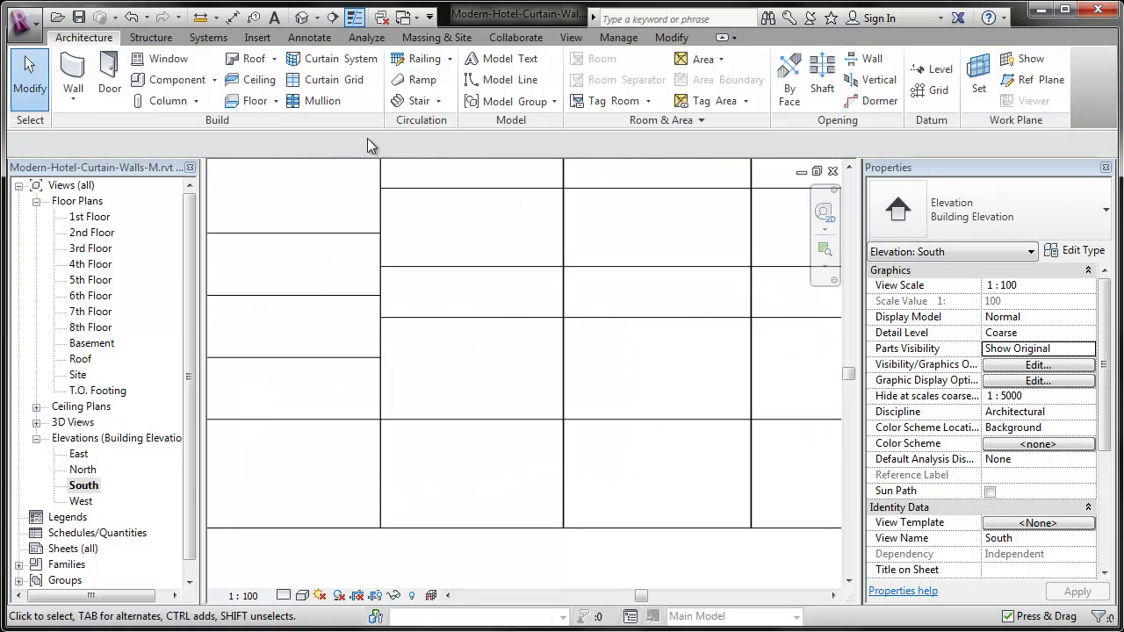
Align the three upper horizontal grid lines in the lower part of the middle curtain wall with those of the first wall
left_click(669, 37)
left_click(319, 65)
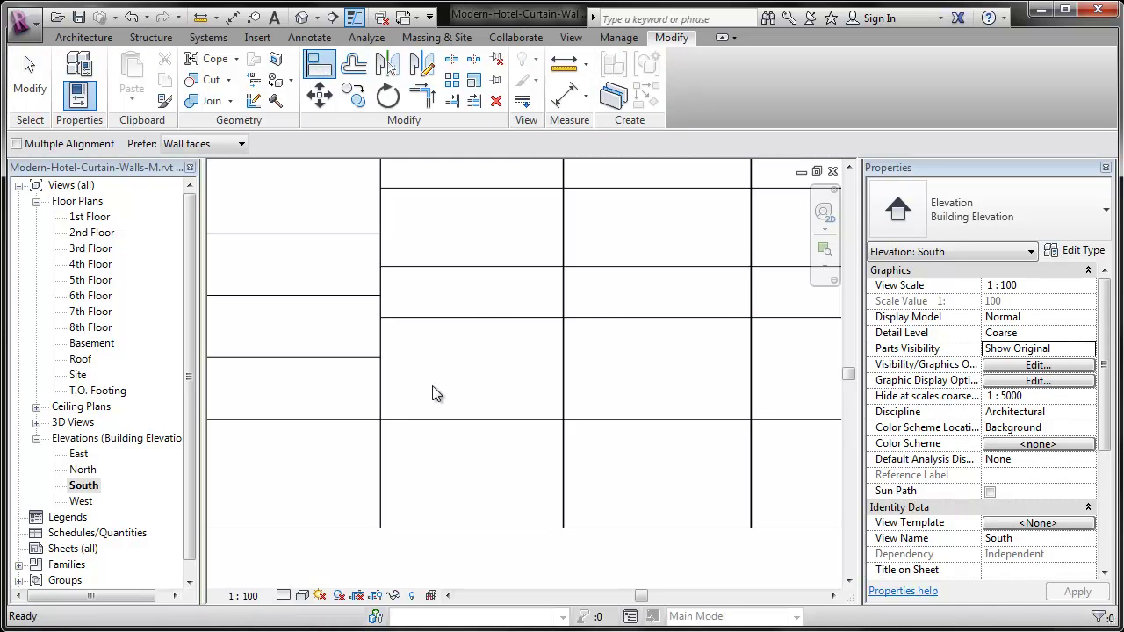
left_click(344, 358)
left_click(409, 318)
left_click(335, 296)
left_click(421, 266)
left_click(343, 234)
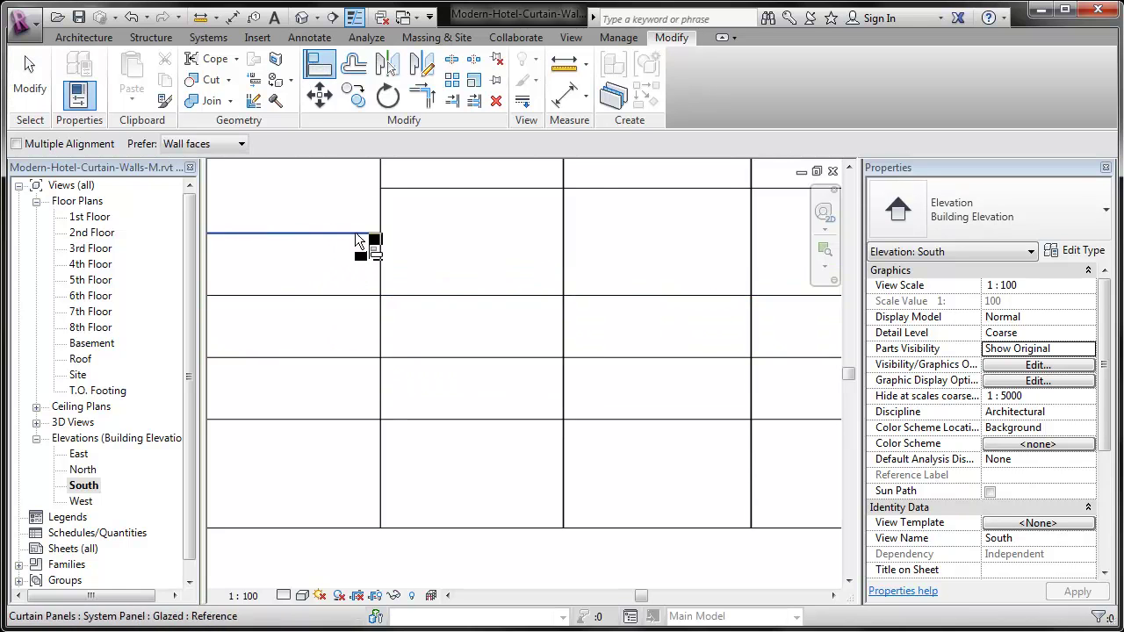
left_click(427, 189)
Align the three matching horizontal grid lines in the third curtain wall with those of the middle wall
scroll(231, 289, "down", 2)
middle_click_drag(700, 433, 470, 510)
scroll(470, 509, "up", 1)
scroll(377, 389, "up", 2)
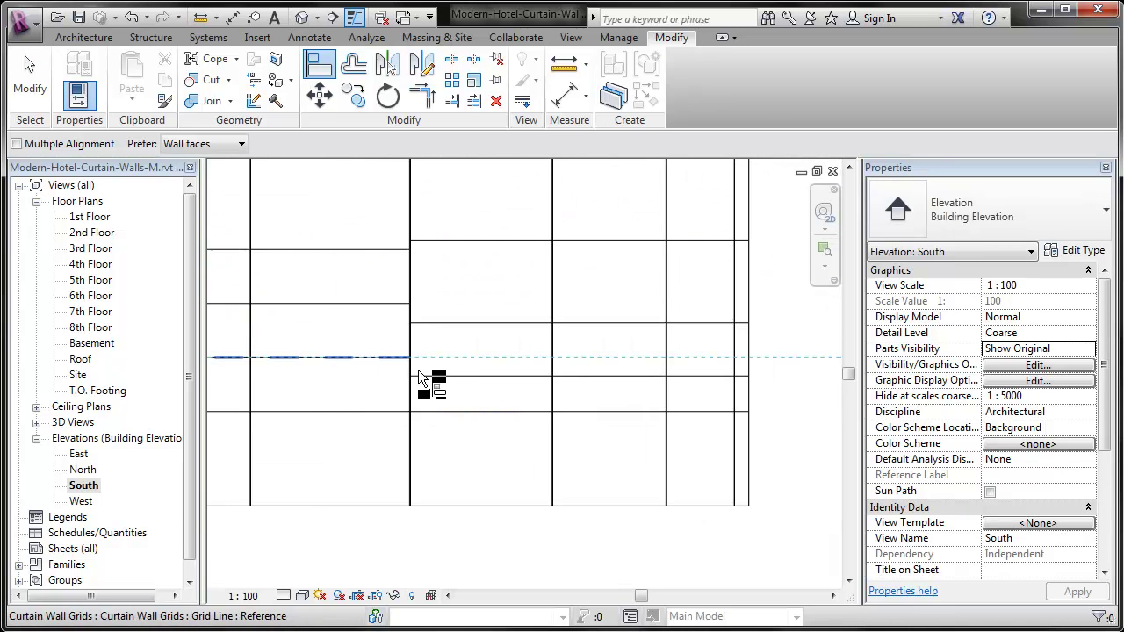
left_click(432, 375)
left_click(388, 304)
left_click(432, 323)
left_click(373, 250)
left_click(425, 240)
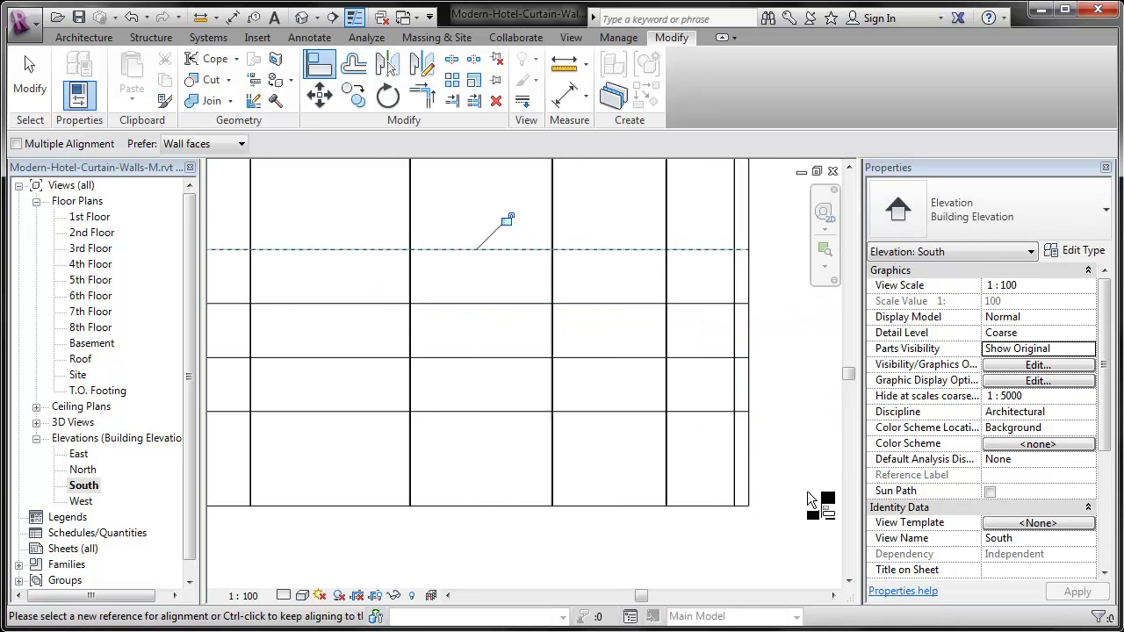
scroll(806, 498, "down", 3)
key("Escape")
key("Escape")
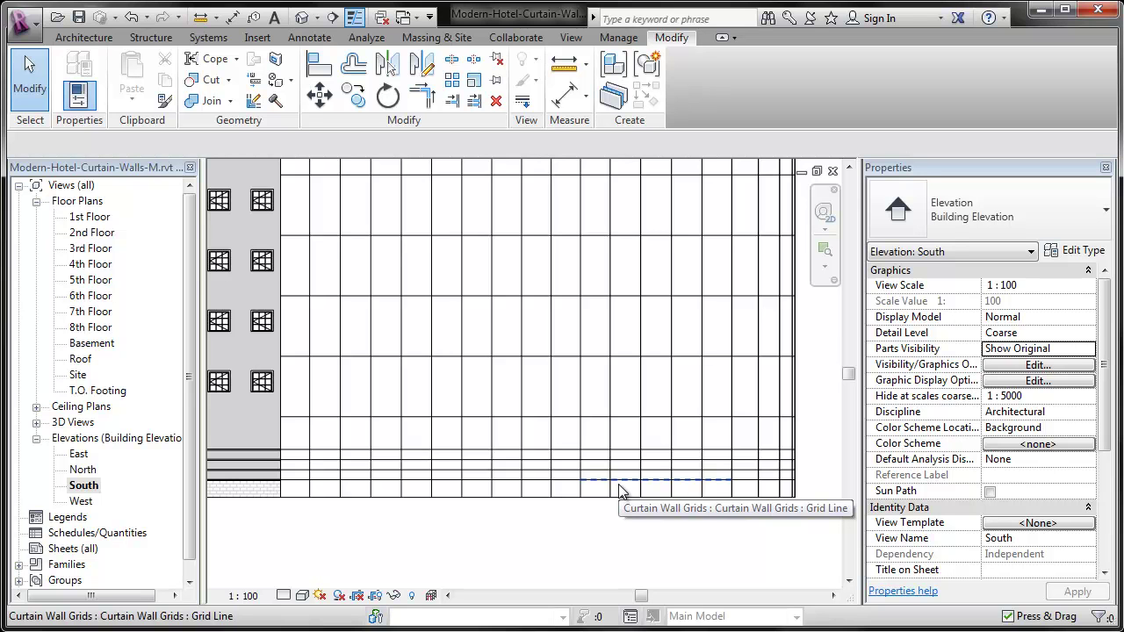
scroll(744, 466, "down", 2)
middle_click_drag(787, 479, 776, 507)
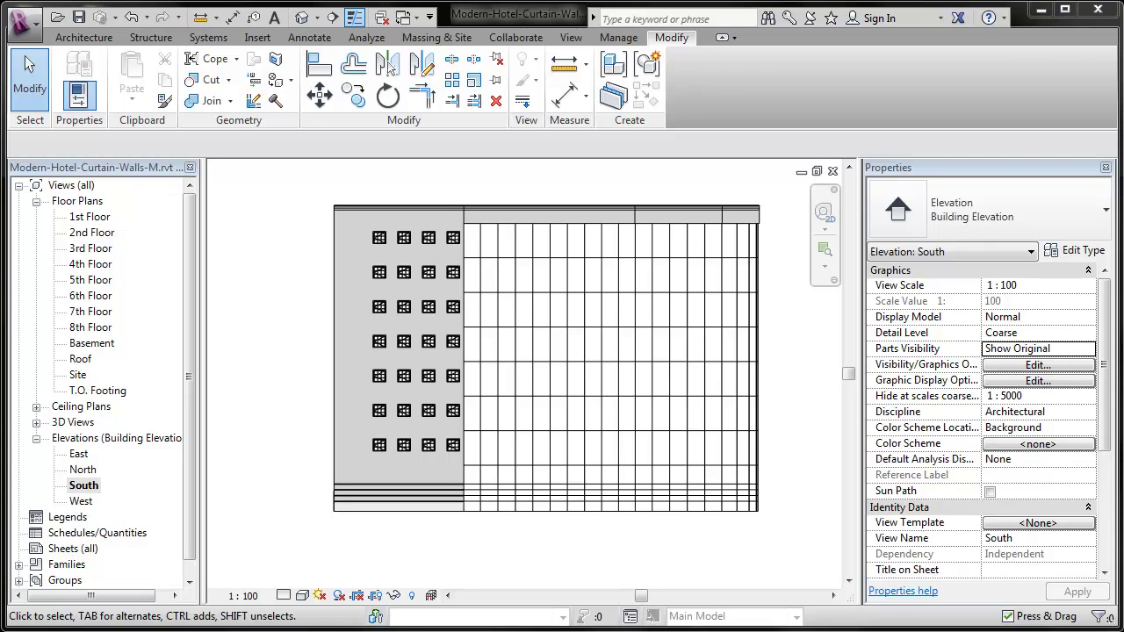
Place 50 x 150mm rectangular mullions on all grid lines of the three curtain walls
left_click(94, 37)
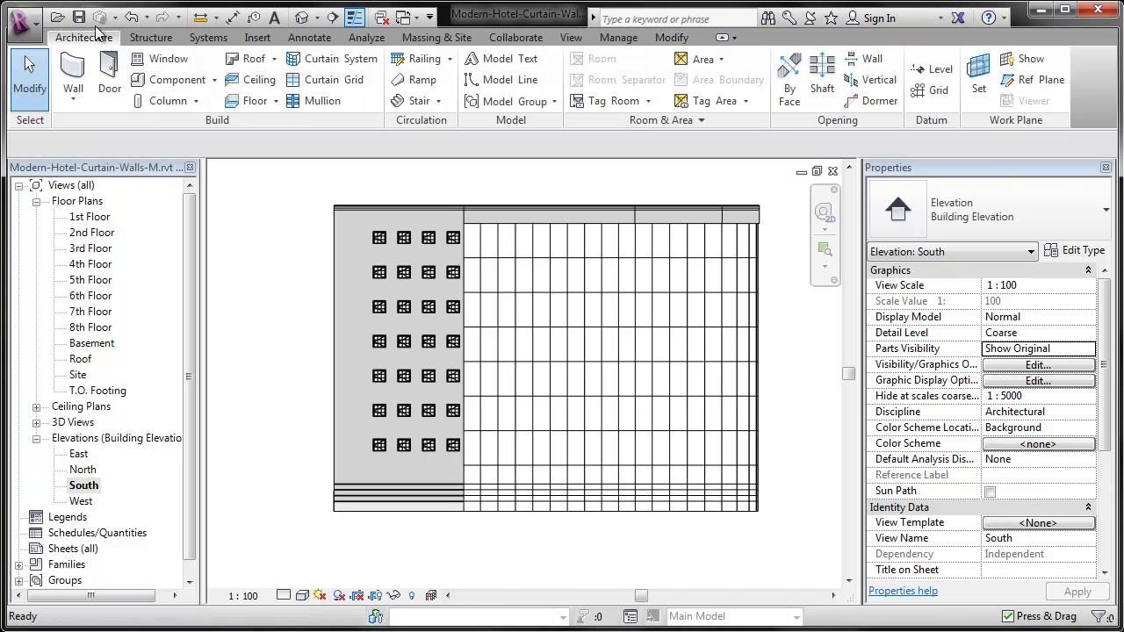
left_click(318, 101)
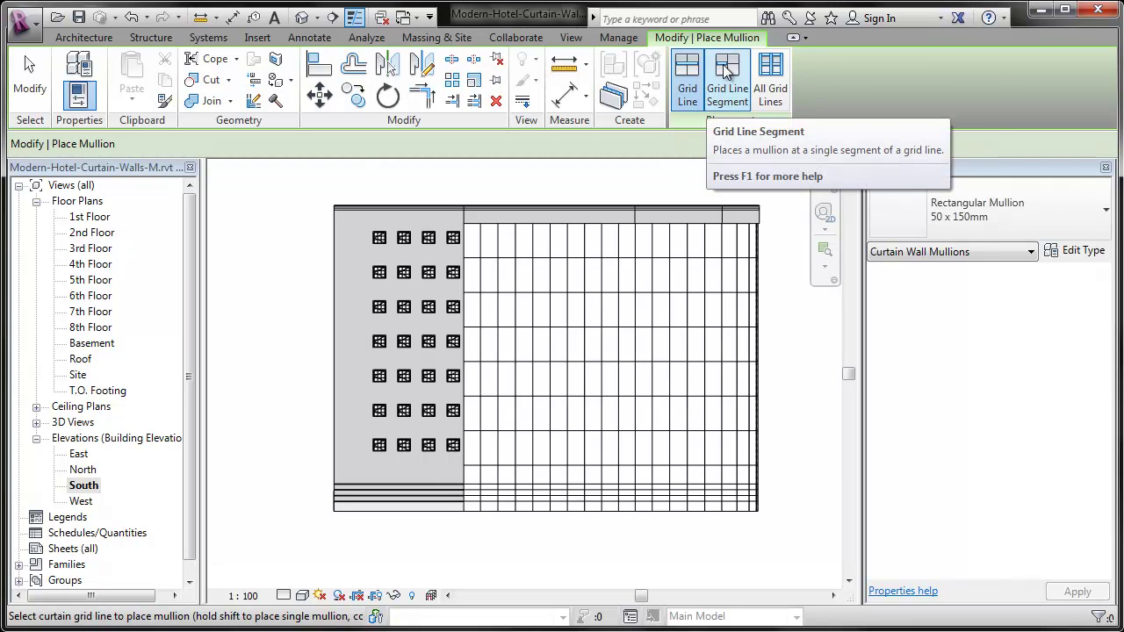
left_click(780, 79)
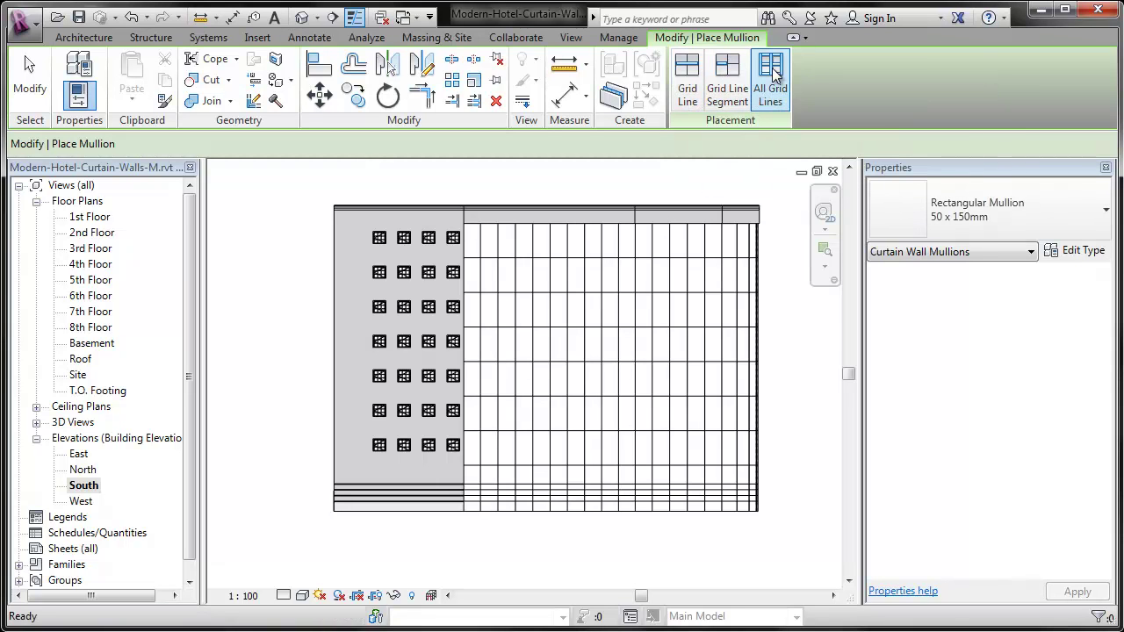
left_click(759, 224)
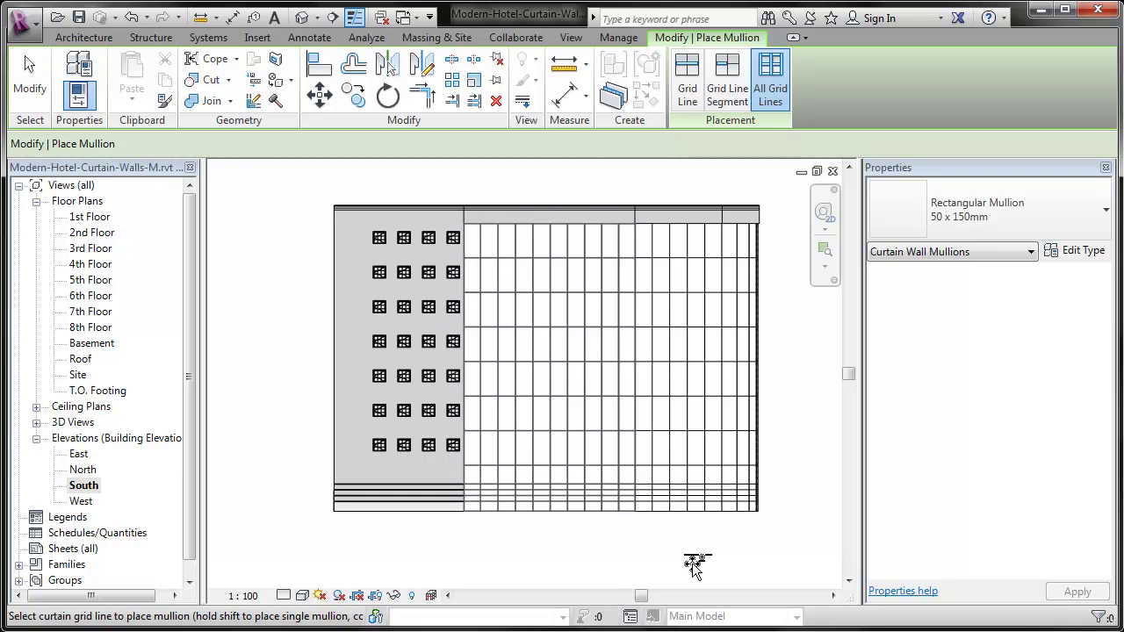
scroll(689, 558, "up", 5)
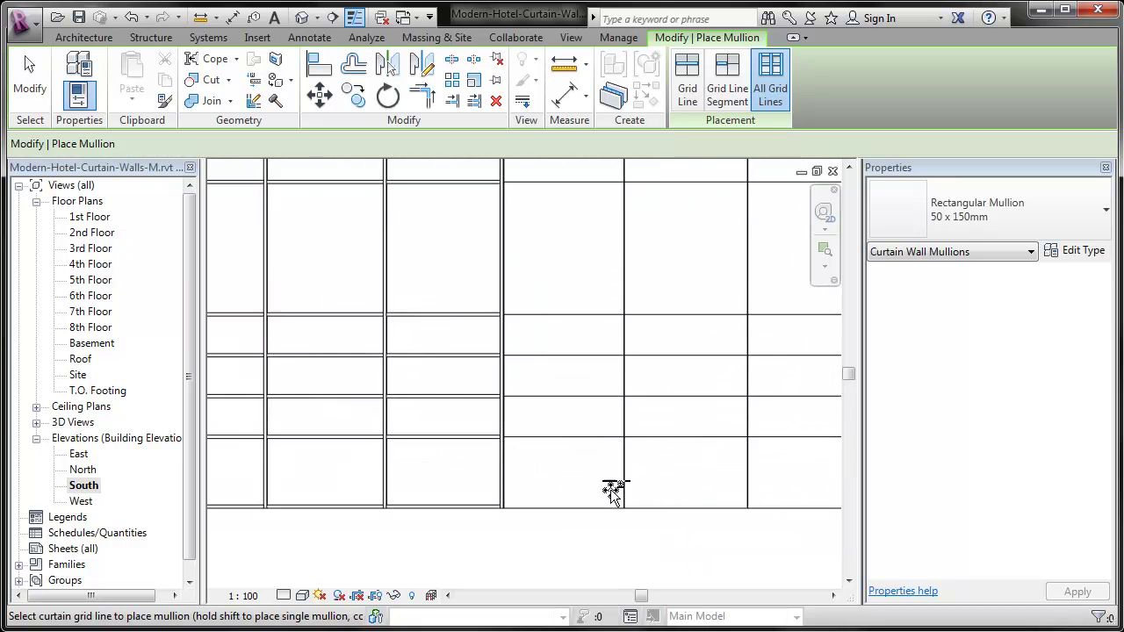
scroll(341, 288, "down", 6)
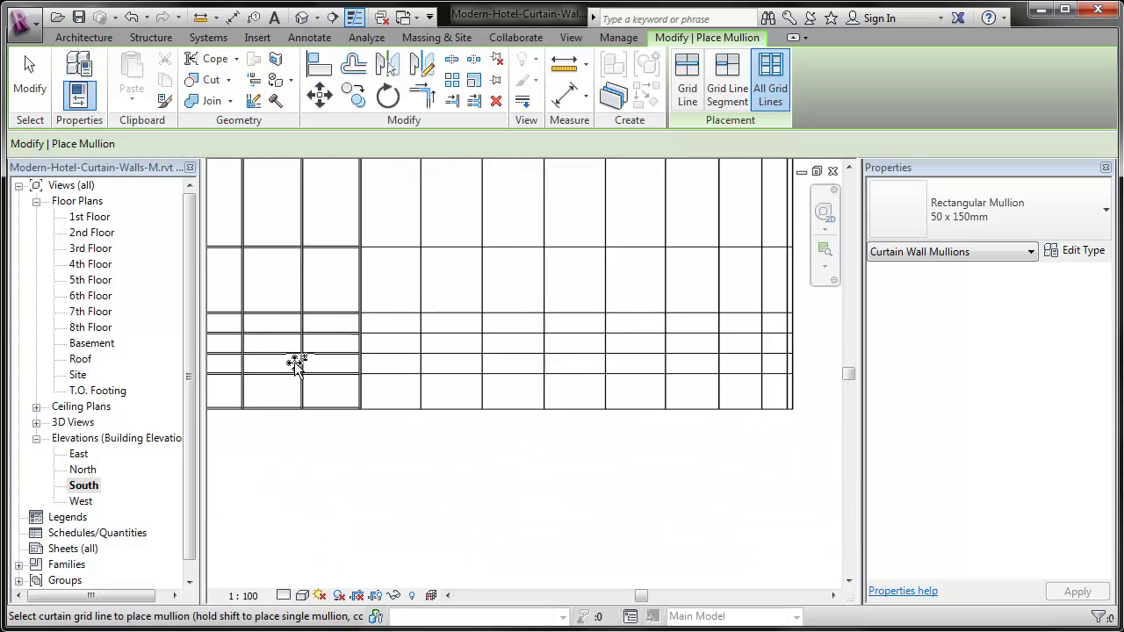
middle_click_drag(564, 549, 588, 584)
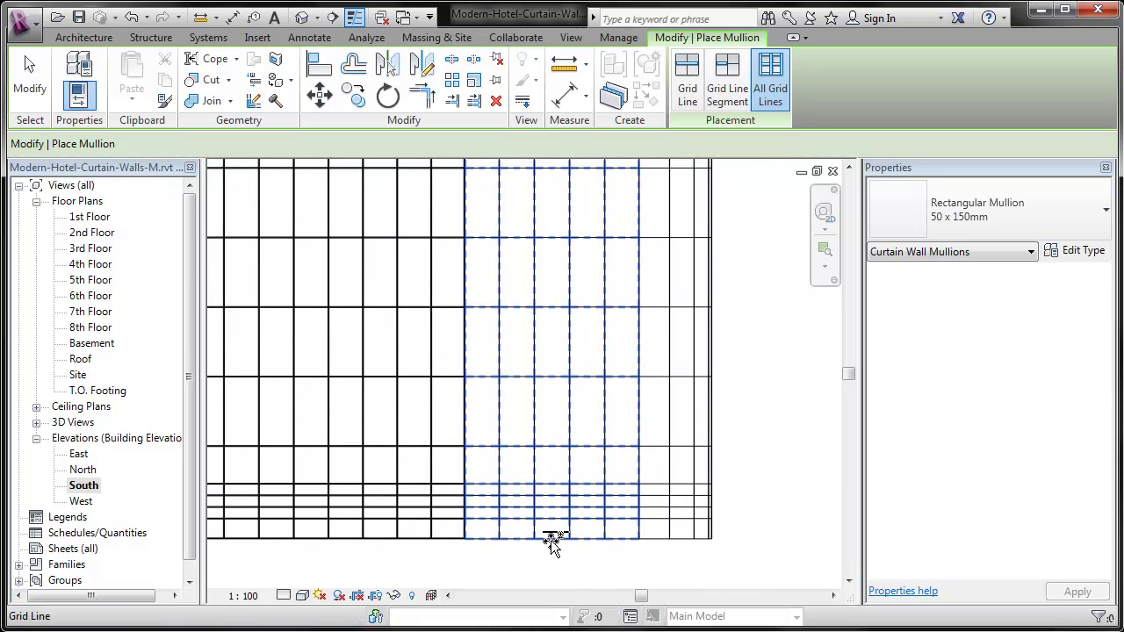
scroll(551, 542, "down", 4)
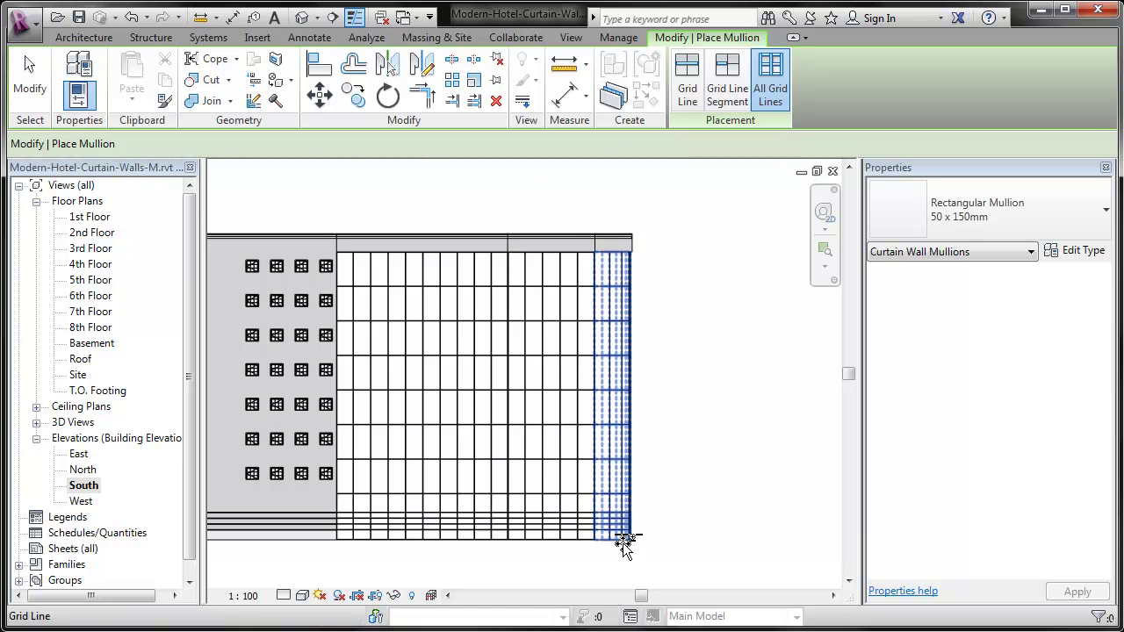
scroll(597, 547, "up", 6)
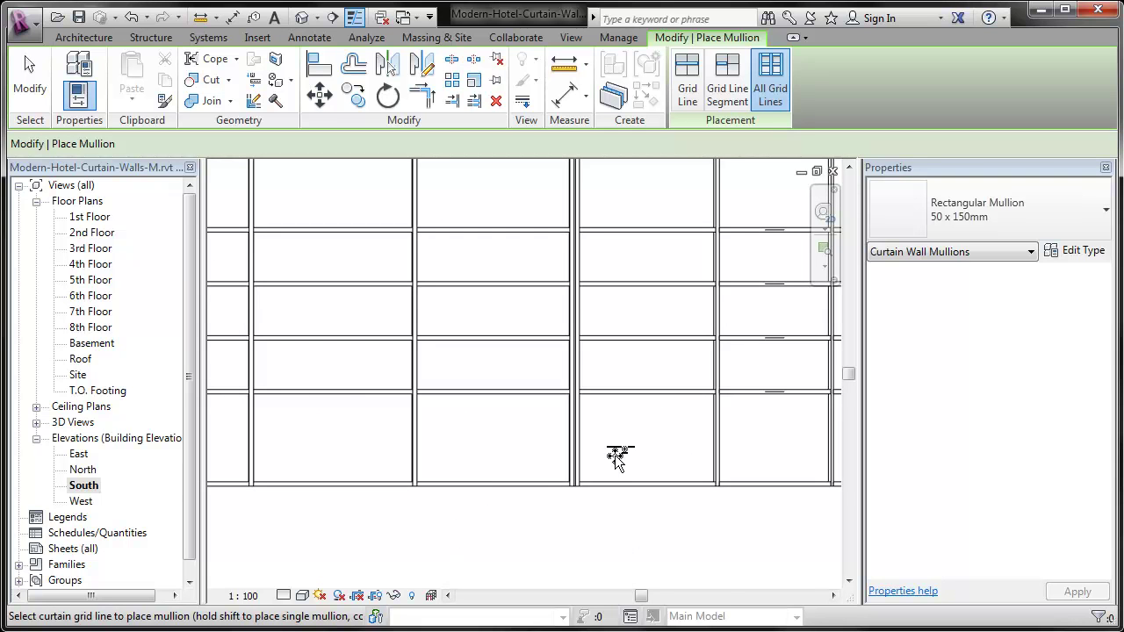
scroll(760, 565, "down", 6)
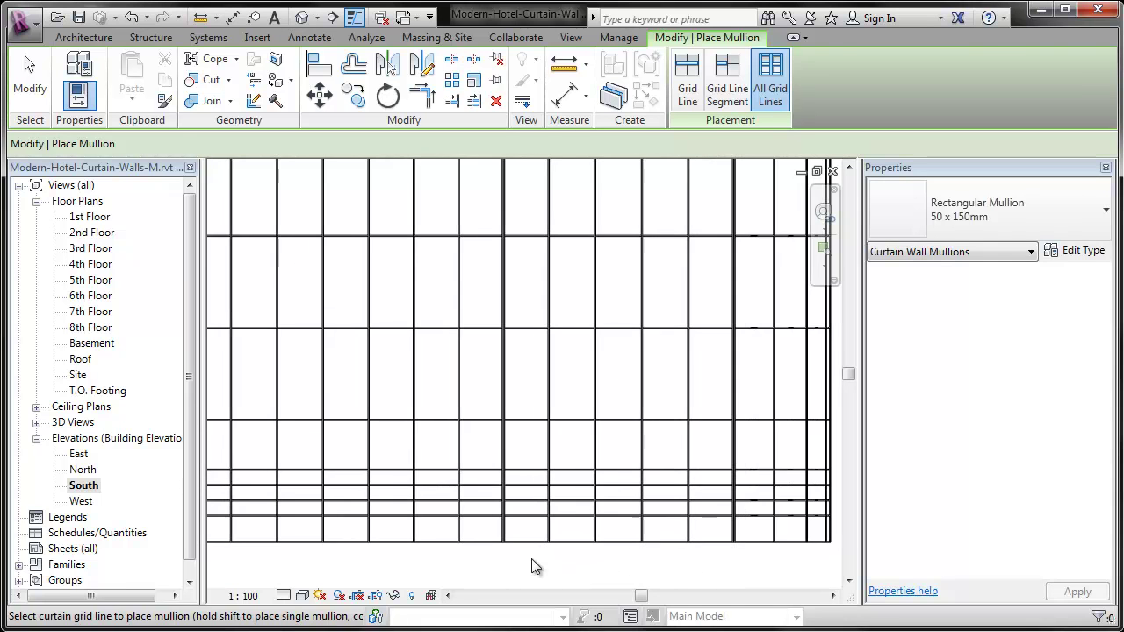
key("Escape")
Select the lowest vertical mullion at the joint between the first and middle curtain walls and temporarily isolate the mullion category
scroll(521, 558, "up", 4)
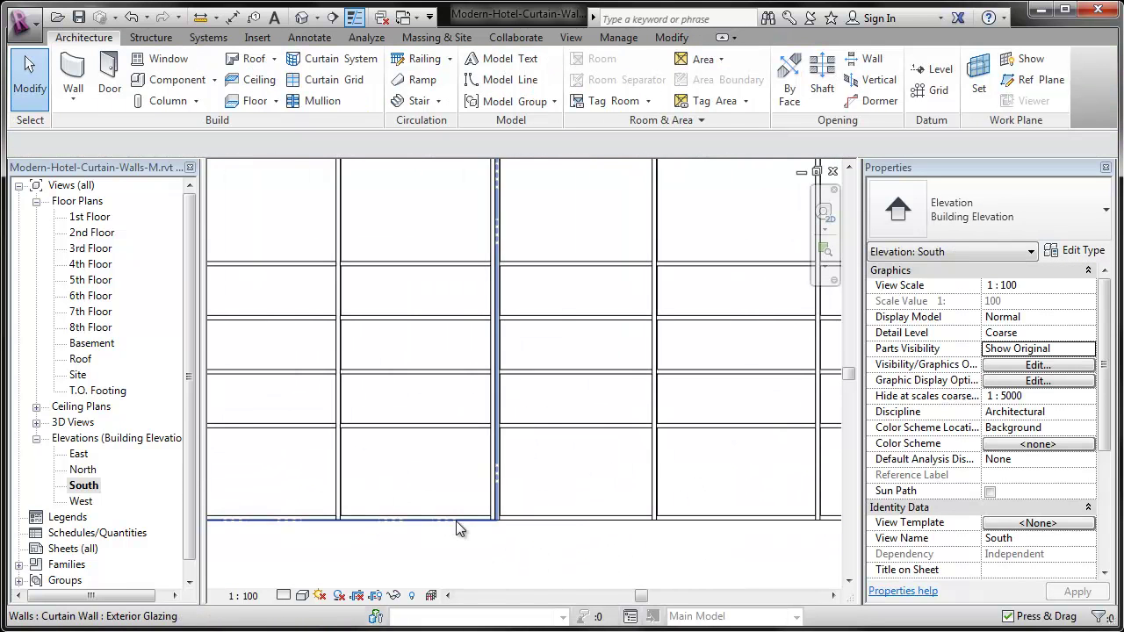
left_click(456, 530)
left_click(529, 528)
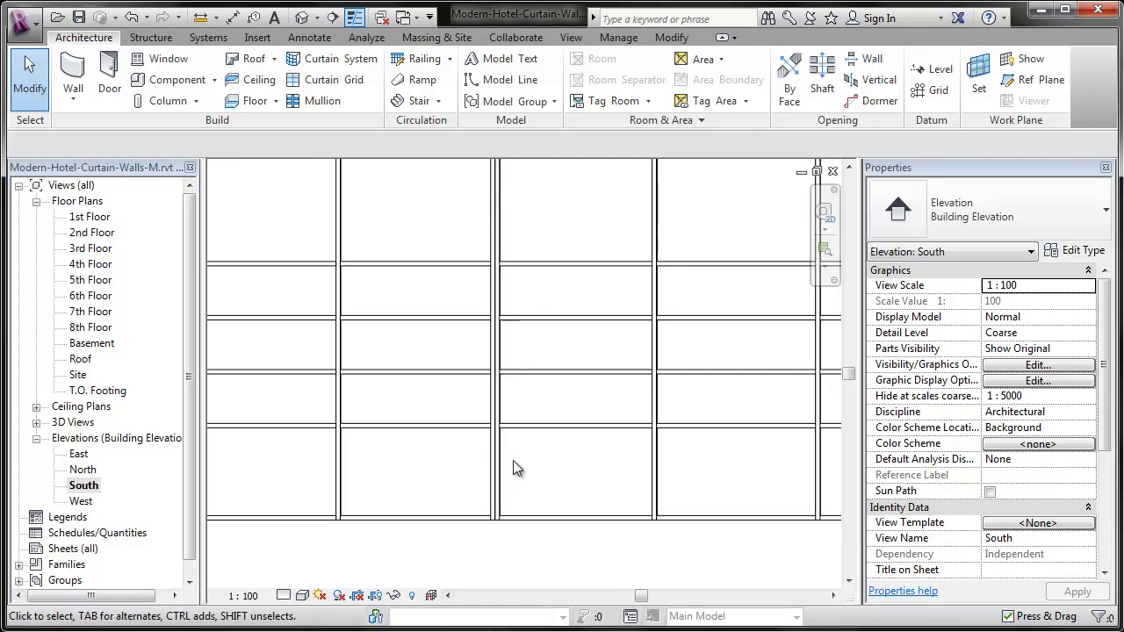
scroll(504, 455, "up", 3)
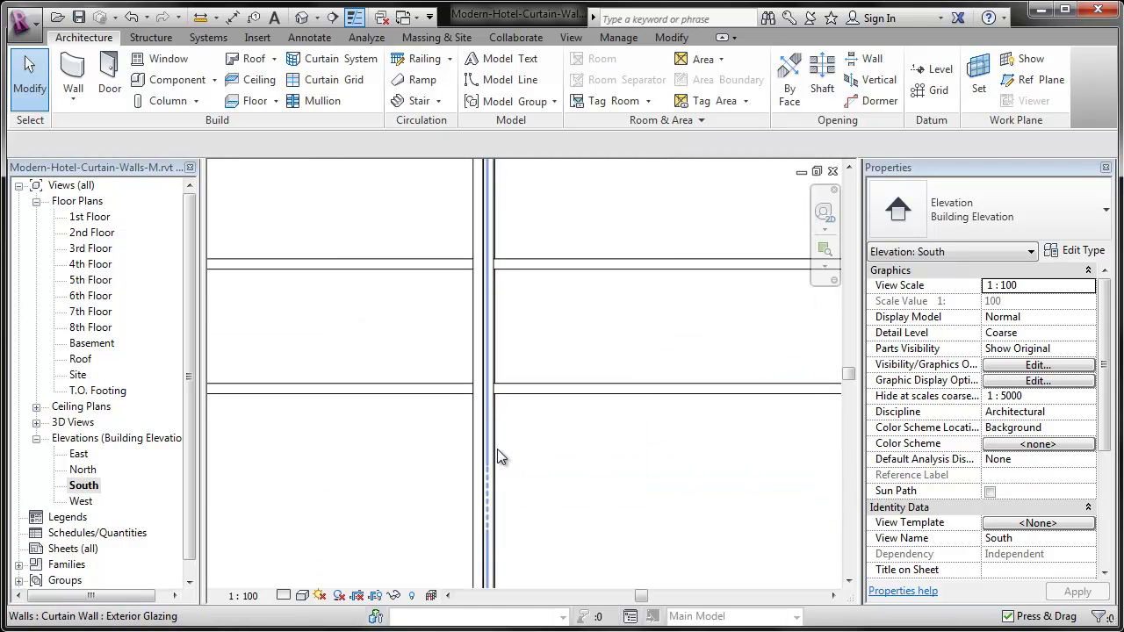
scroll(483, 373, "down", 1)
scroll(482, 369, "down", 1)
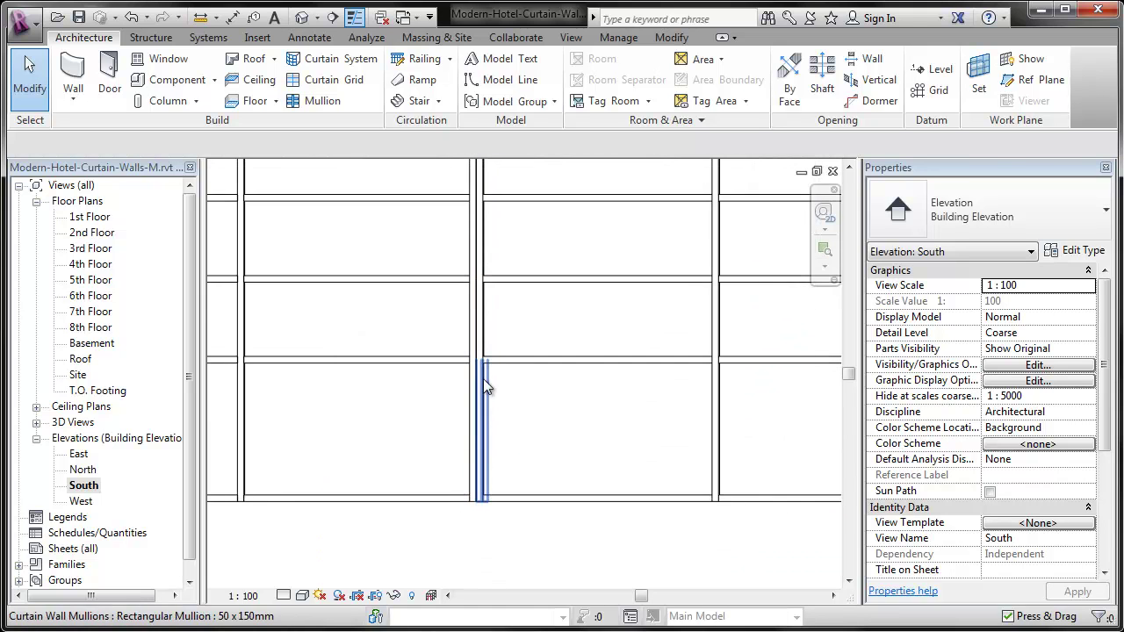
left_click(483, 378)
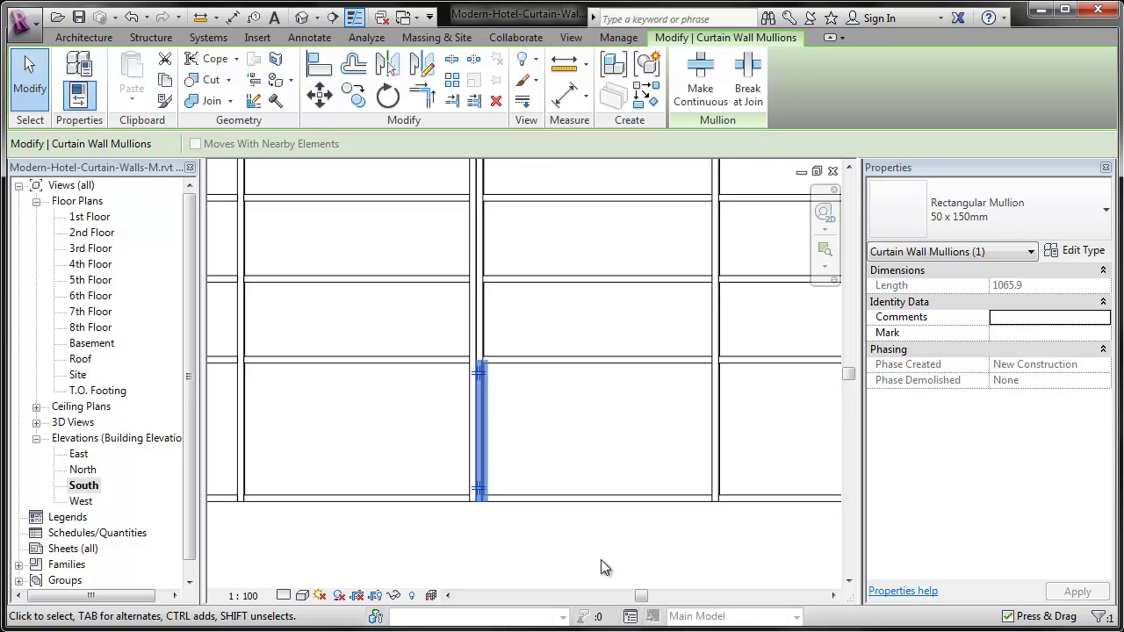
left_click(394, 596)
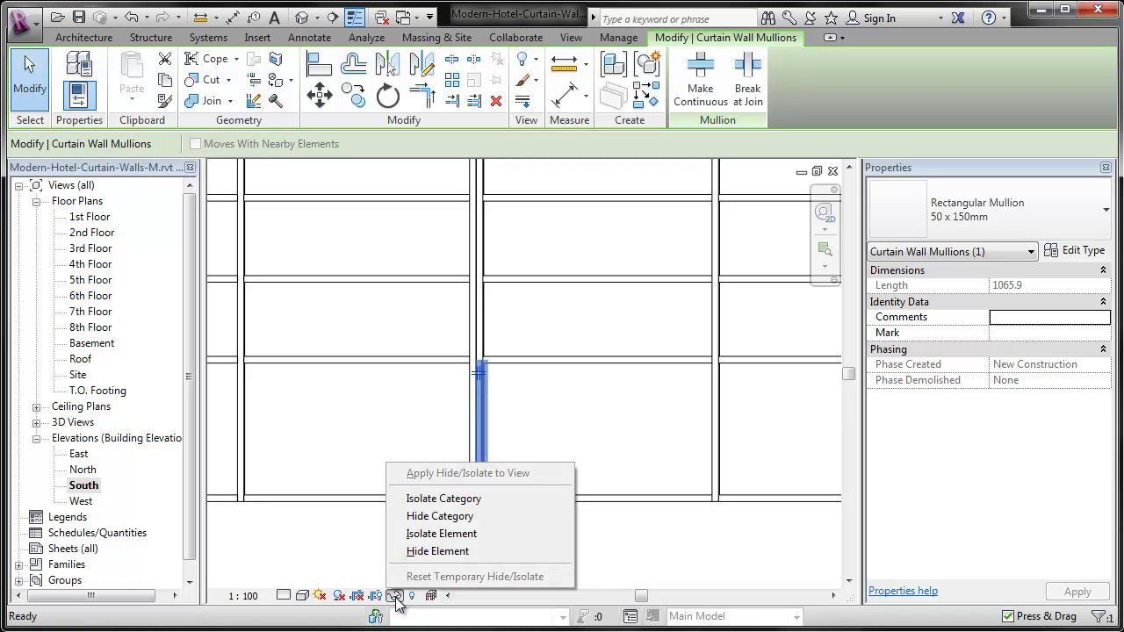
left_click(432, 502)
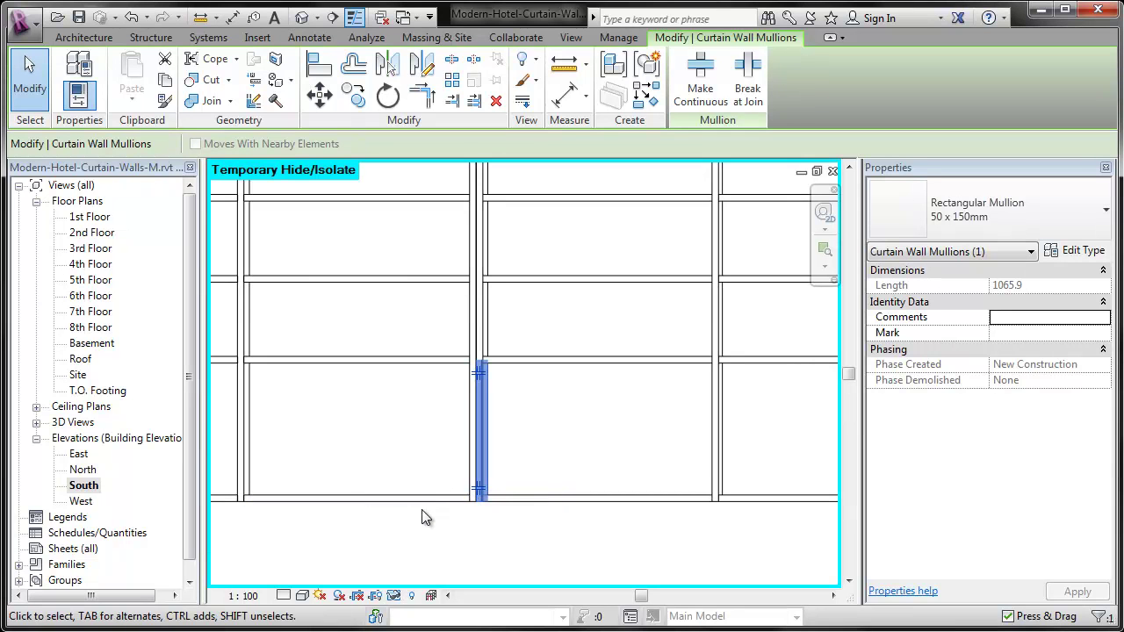
Delete the overlapping vertical mullion segments in the lower bands of the joint between the first and middle curtain walls
left_click(475, 536)
middle_click_drag(502, 321, 546, 507)
left_click(501, 384)
key("Delete")
scroll(546, 508, "down", 2)
scroll(544, 477, "up", 2)
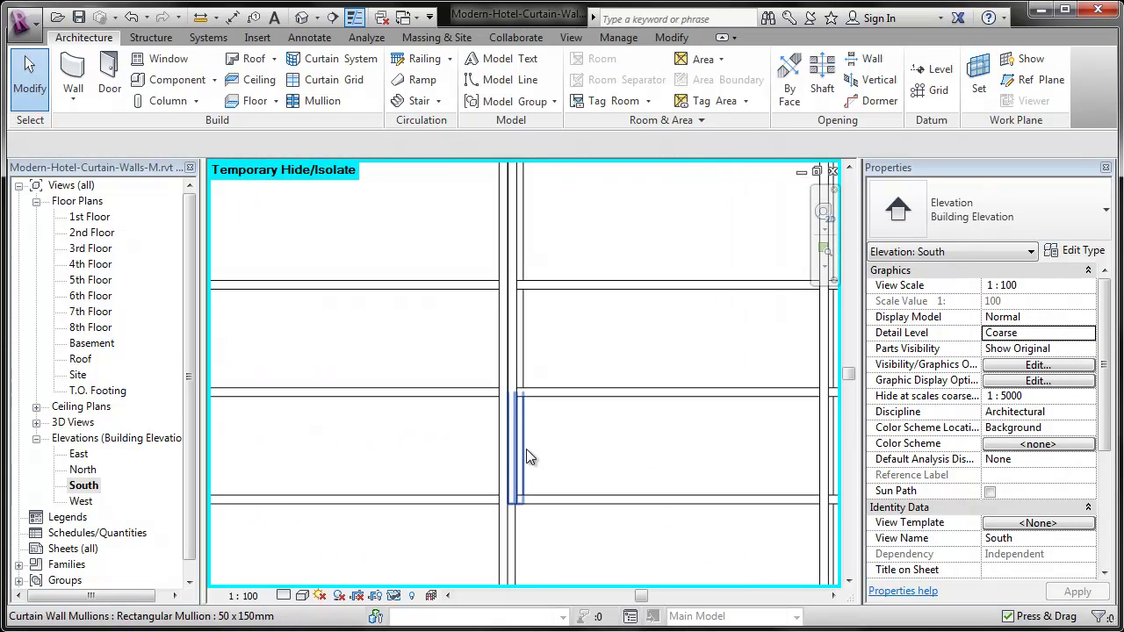
left_click(528, 355)
left_click(526, 245)
key("Delete")
middle_click_drag(567, 246, 601, 577)
left_click(560, 228)
key("Delete")
middle_click_drag(590, 214, 630, 497)
scroll(612, 287, "down", 2)
Delete the remaining overlapping vertical mullion segments up the full height of the joint between the first and middle curtain walls
middle_click_drag(612, 286, 622, 557)
scroll(590, 441, "up", 1)
left_click(587, 439)
key("Delete")
left_click(577, 409)
key("Delete")
middle_click_drag(577, 409, 620, 441)
middle_click_drag(384, 466, 627, 522)
left_click(561, 362)
key("Delete")
left_click(570, 356)
key("Delete")
left_click(579, 354)
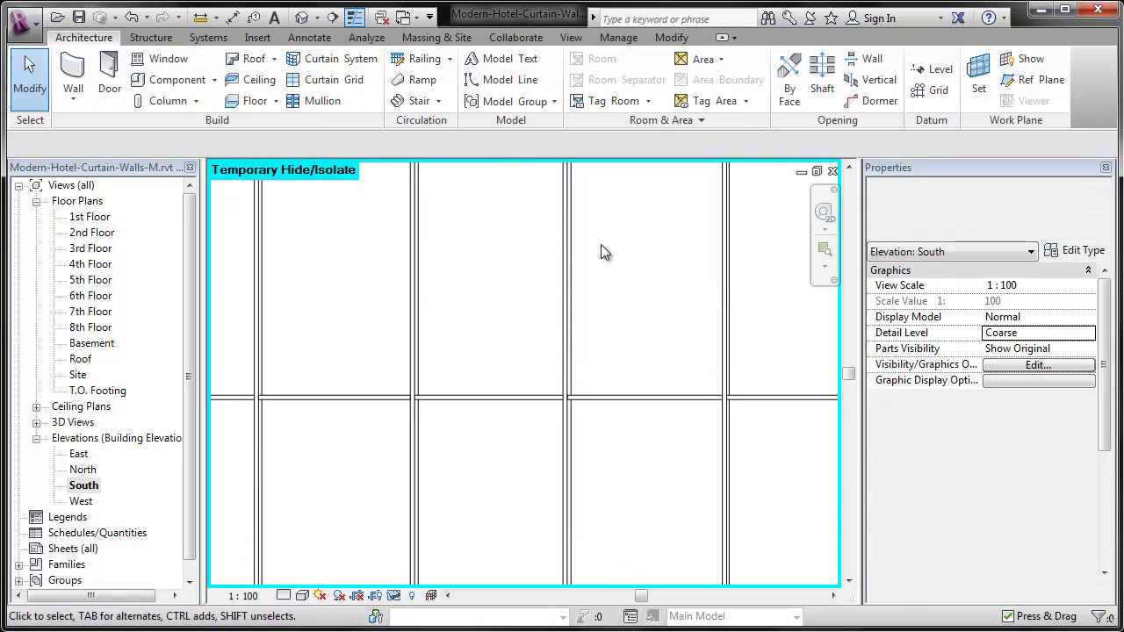
key("Delete")
left_click(570, 373)
key("Delete")
middle_click_drag(629, 295, 629, 597)
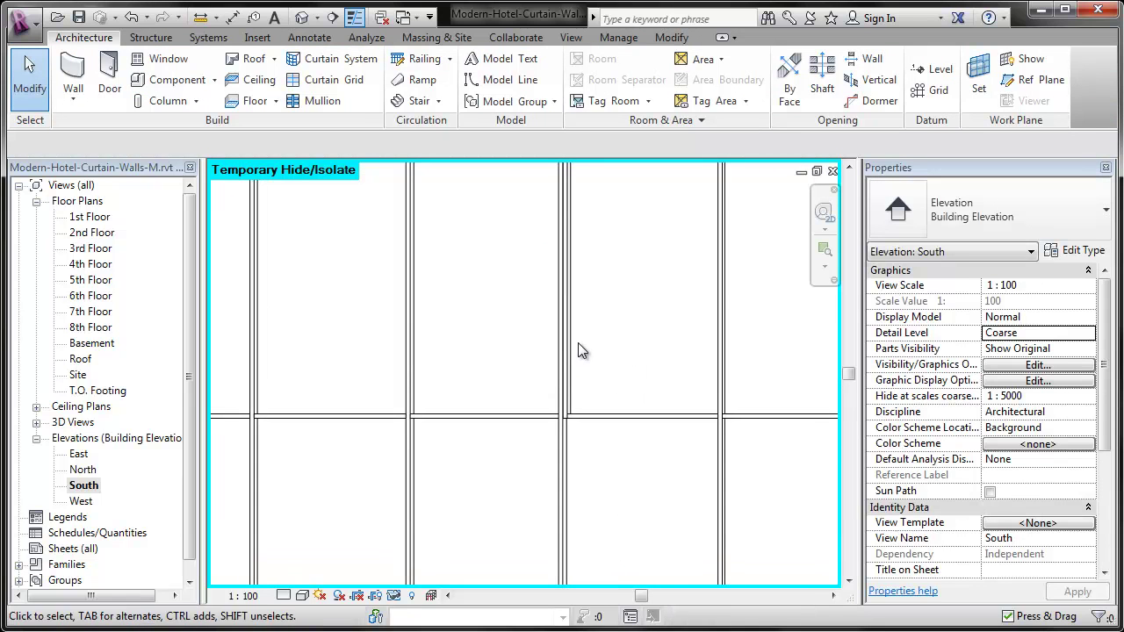
middle_click_drag(605, 262, 677, 402)
Delete the overlapping vertical mullion segments along the lower part of the joint between the middle and third curtain walls
scroll(430, 182, "down", 10)
scroll(677, 518, "up", 8)
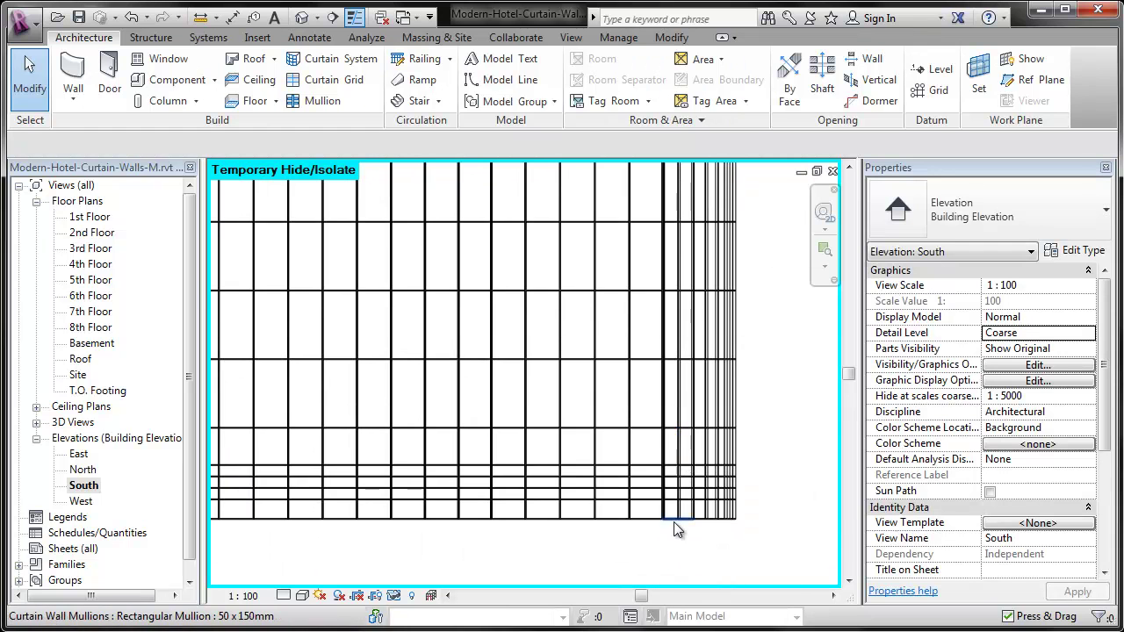
left_click(694, 468)
key("Delete")
left_click(706, 276)
key("Delete")
middle_click_drag(745, 259, 694, 530)
left_click(647, 382)
key("Delete")
left_click(648, 274)
key("Delete")
middle_click_drag(682, 258, 702, 516)
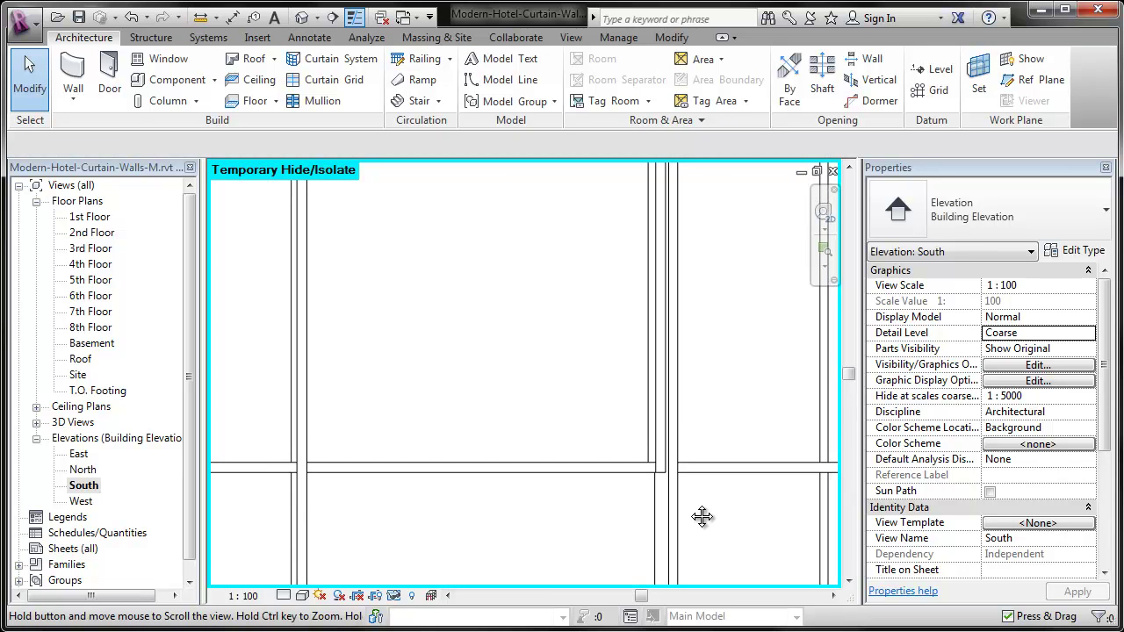
left_click(654, 397)
key("Delete")
middle_click_drag(723, 304, 726, 195)
left_click(665, 342)
key("Delete")
Delete the remaining overlapping vertical mullion segments up to the top of the joint between the middle and third curtain walls
middle_click_drag(700, 231, 657, 296)
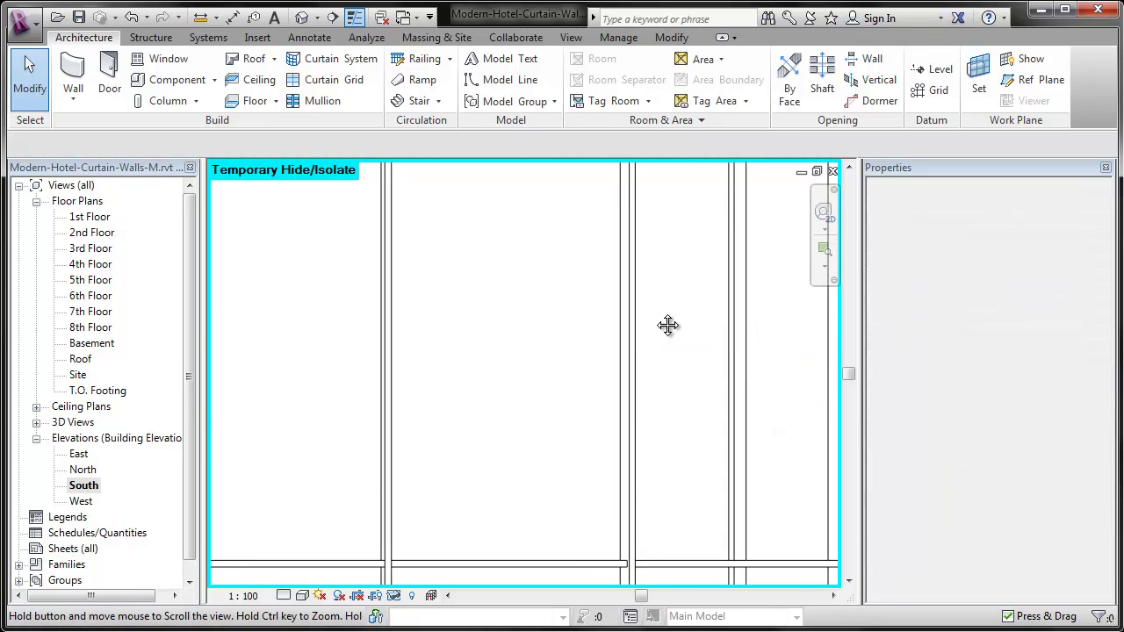
left_click(628, 333)
key("Delete")
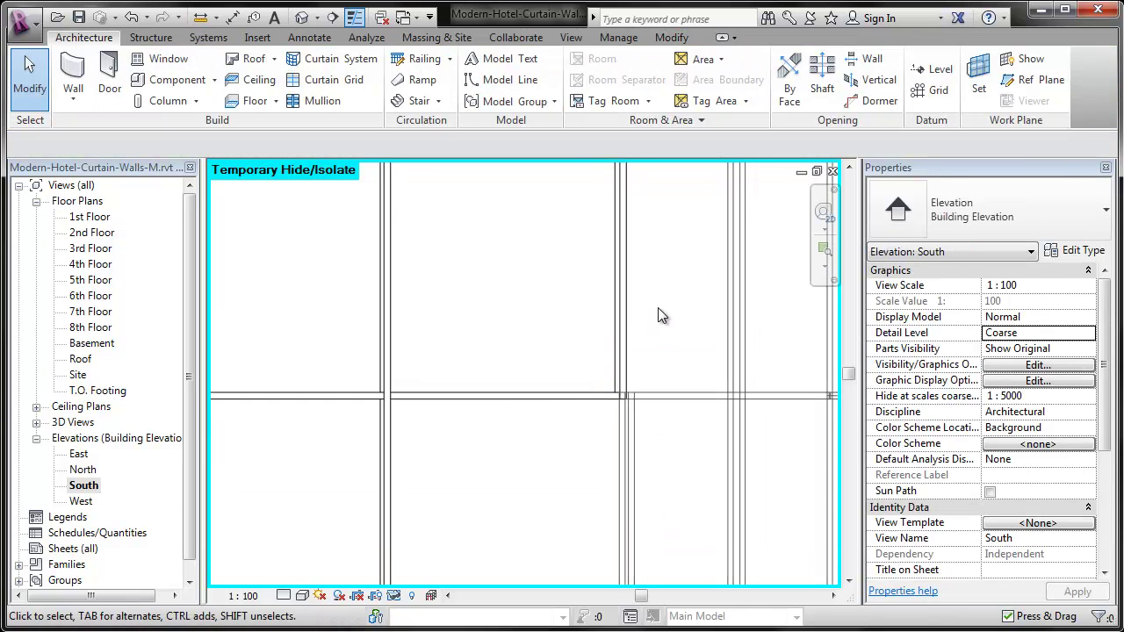
left_click(622, 360)
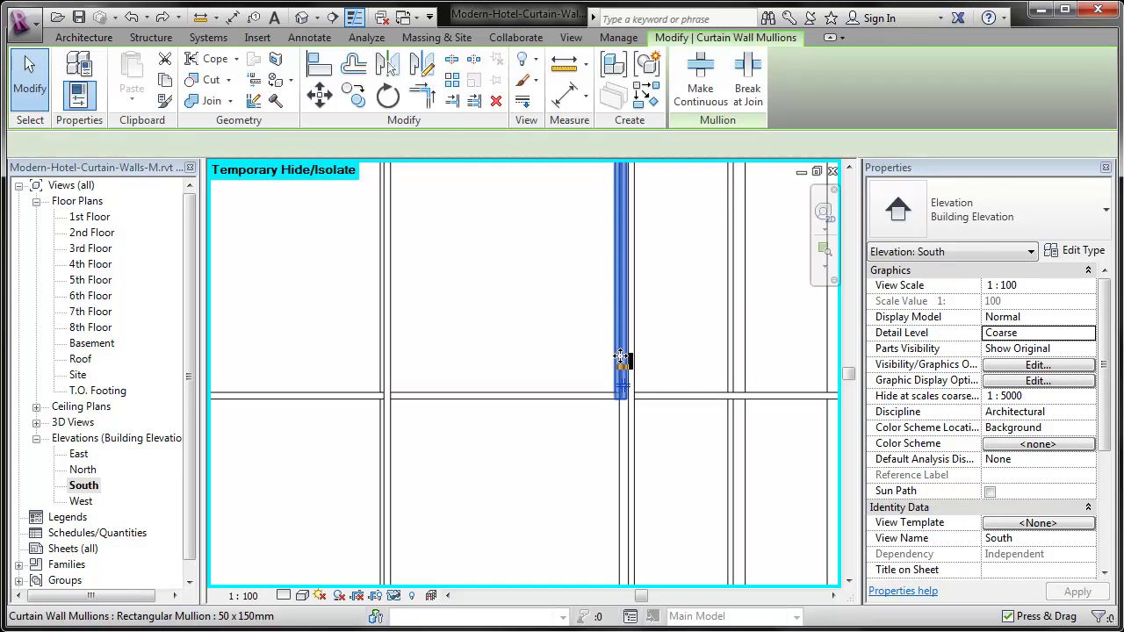
key("Delete")
middle_click_drag(635, 328, 683, 501)
left_click(658, 355)
key("Delete")
middle_click_drag(720, 379, 731, 553)
left_click(674, 407)
key("Delete")
middle_click_drag(726, 306, 715, 483)
middle_click_drag(684, 274, 664, 385)
left_click(665, 446)
key("Delete")
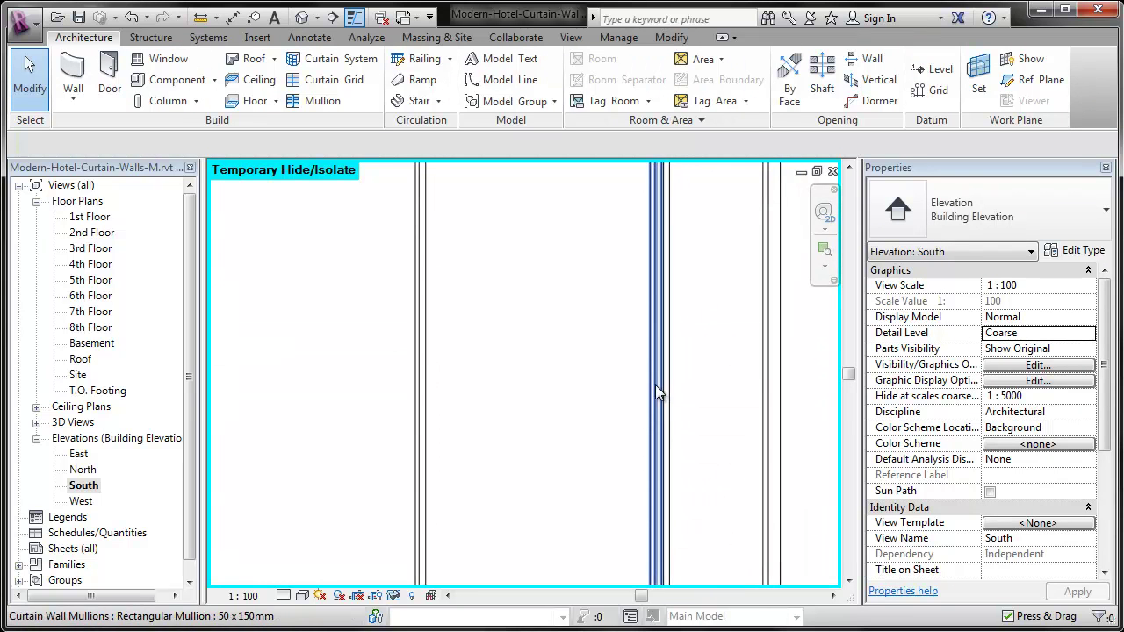
left_click(664, 385)
key("Delete")
middle_click_drag(741, 251, 723, 220)
scroll(682, 201, "down", 8)
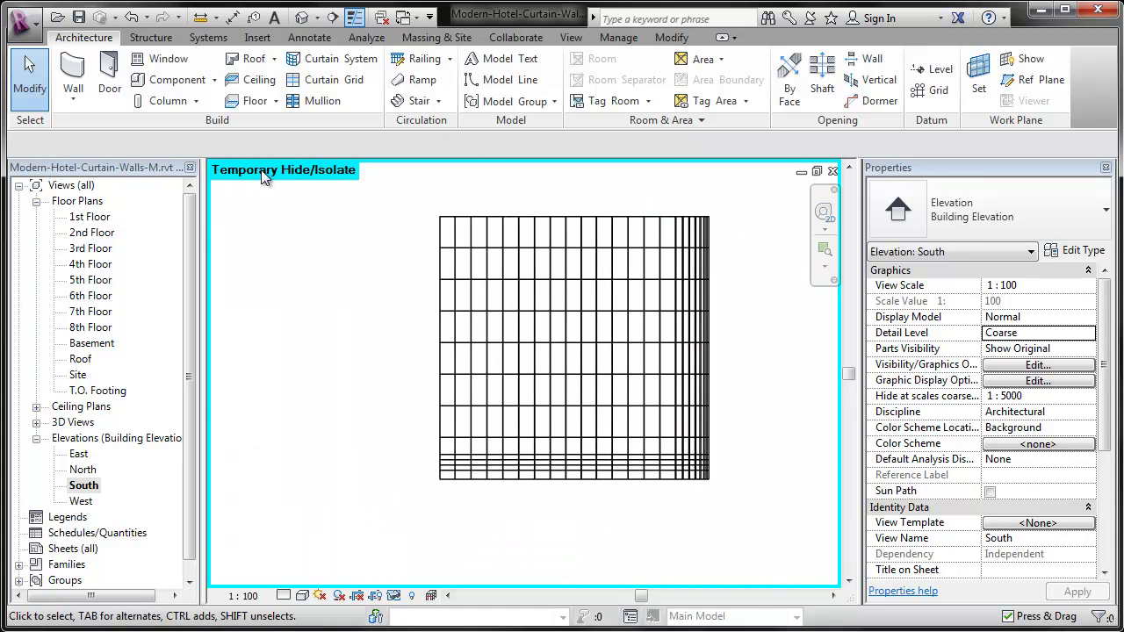
Reset the temporary hide/isolate so the whole South elevation is shown again
left_click(393, 595)
left_click(419, 577)
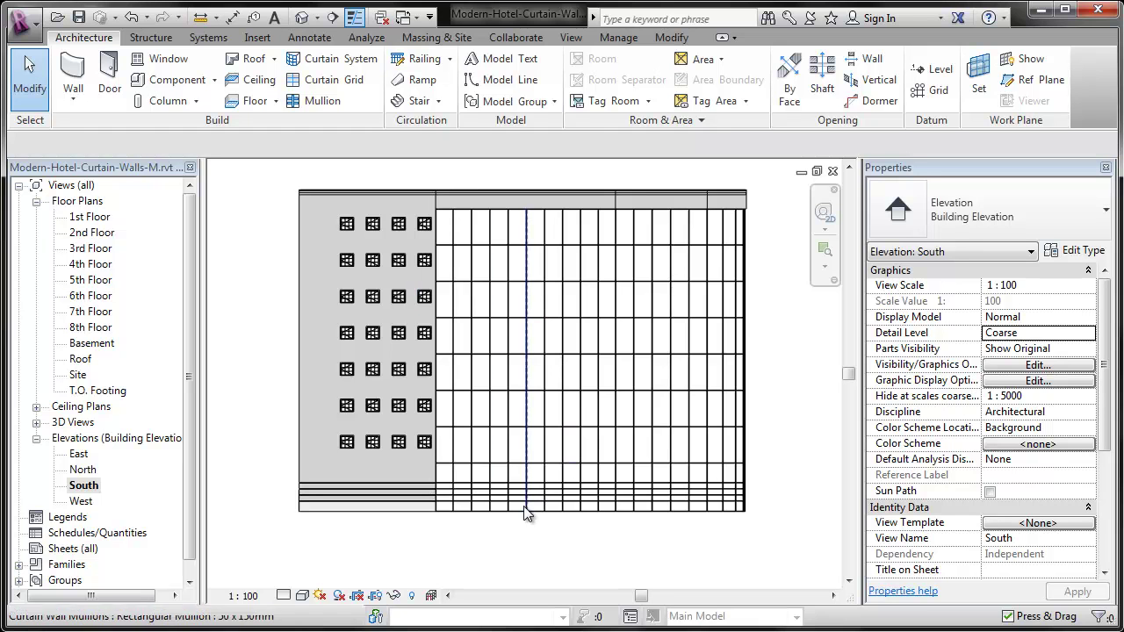
scroll(549, 470, "up", 6)
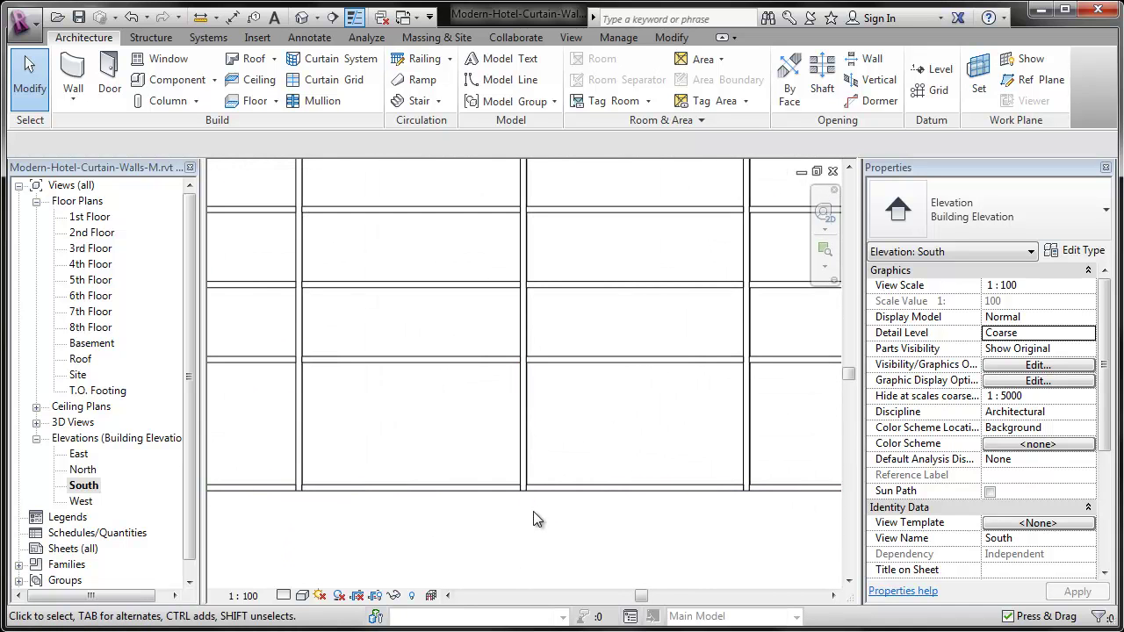
Temporarily isolate the curtain wall mullion category in the South elevation
left_click(524, 468)
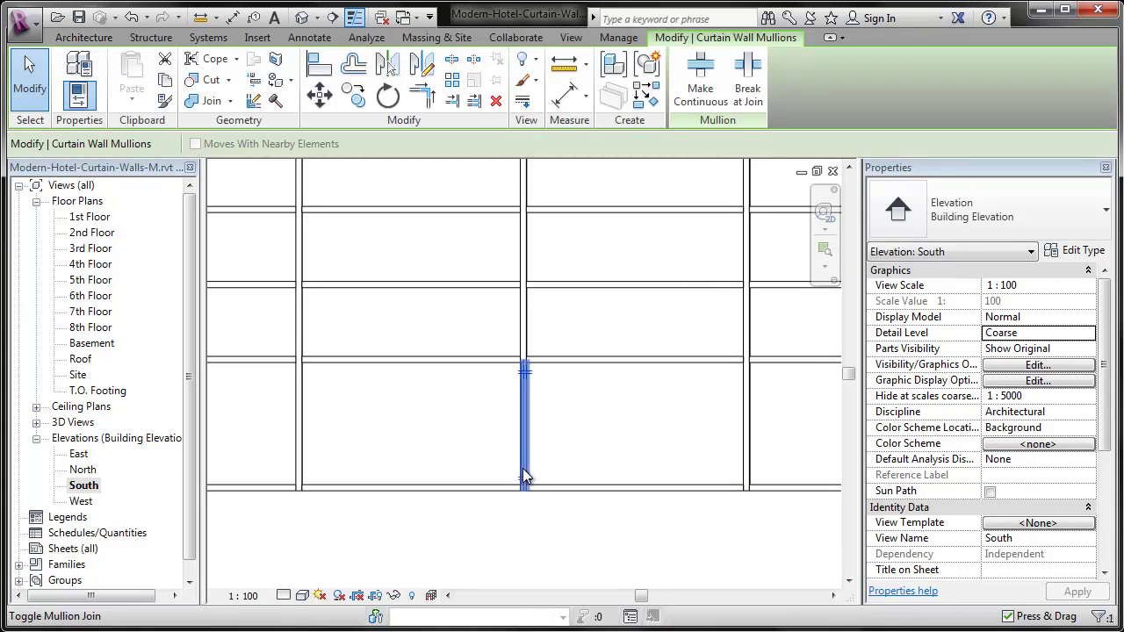
left_click(393, 596)
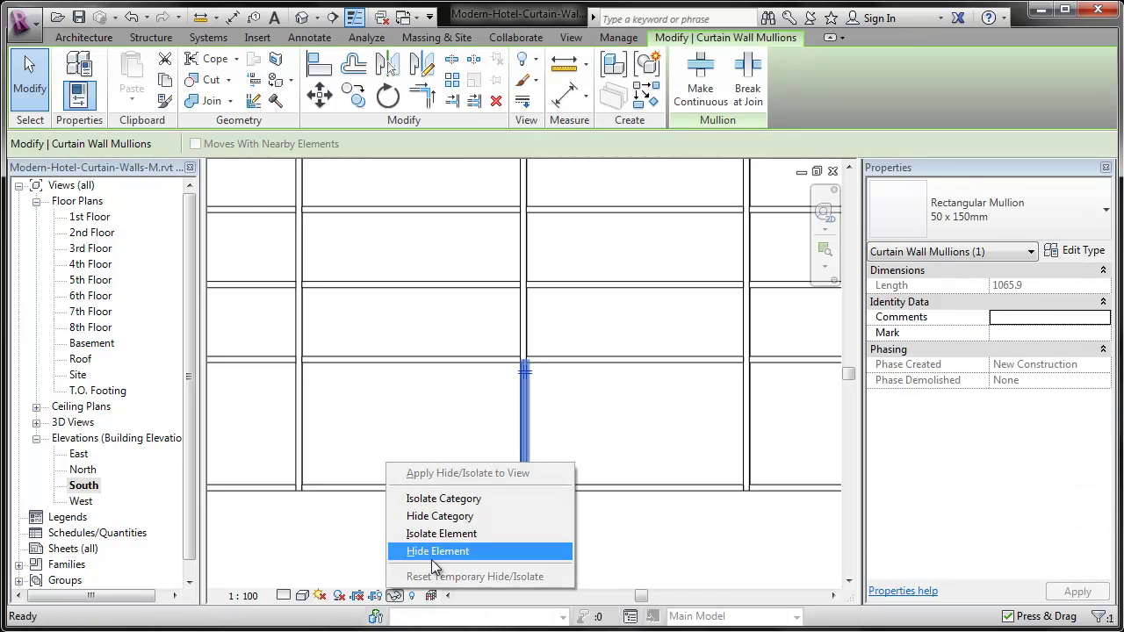
left_click(448, 498)
left_click(504, 514)
Toggle the base joins of the first vertical mullions at the left end so the bottom horizontal mullion runs continuously beneath them
middle_click_drag(532, 522, 607, 530)
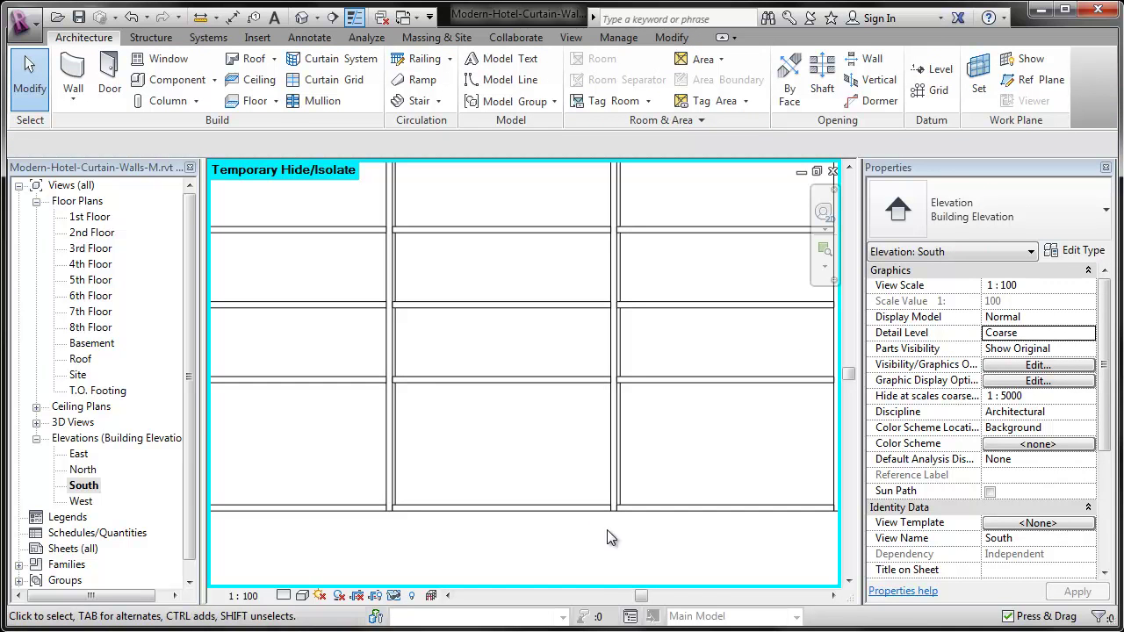
middle_click_drag(462, 530, 814, 550)
scroll(784, 528, "down", 1)
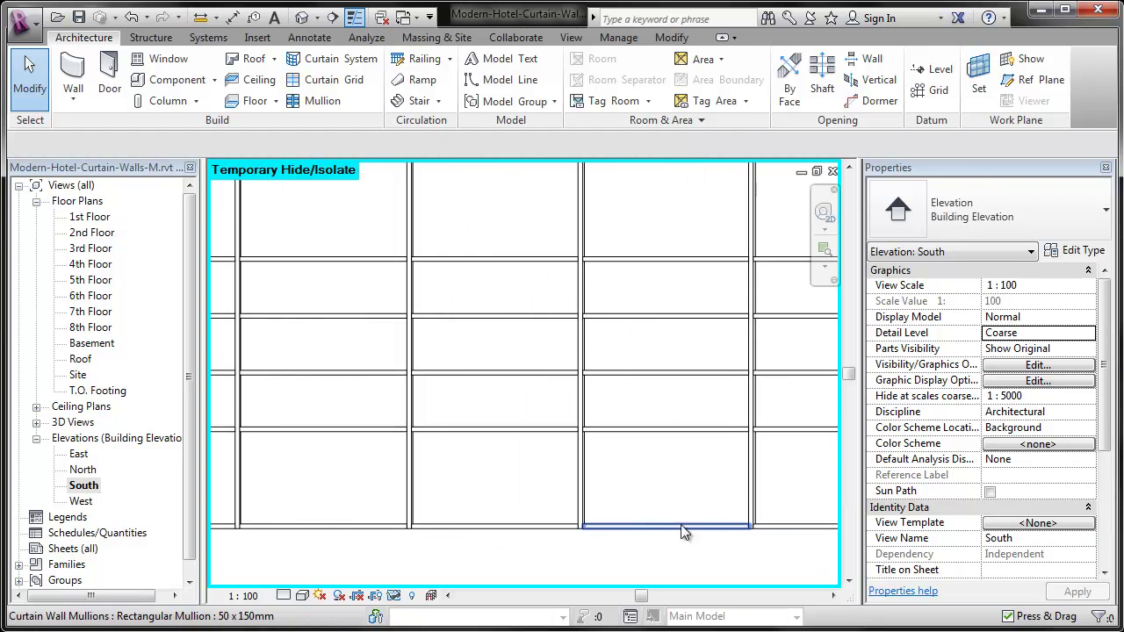
scroll(726, 441, "down", 1)
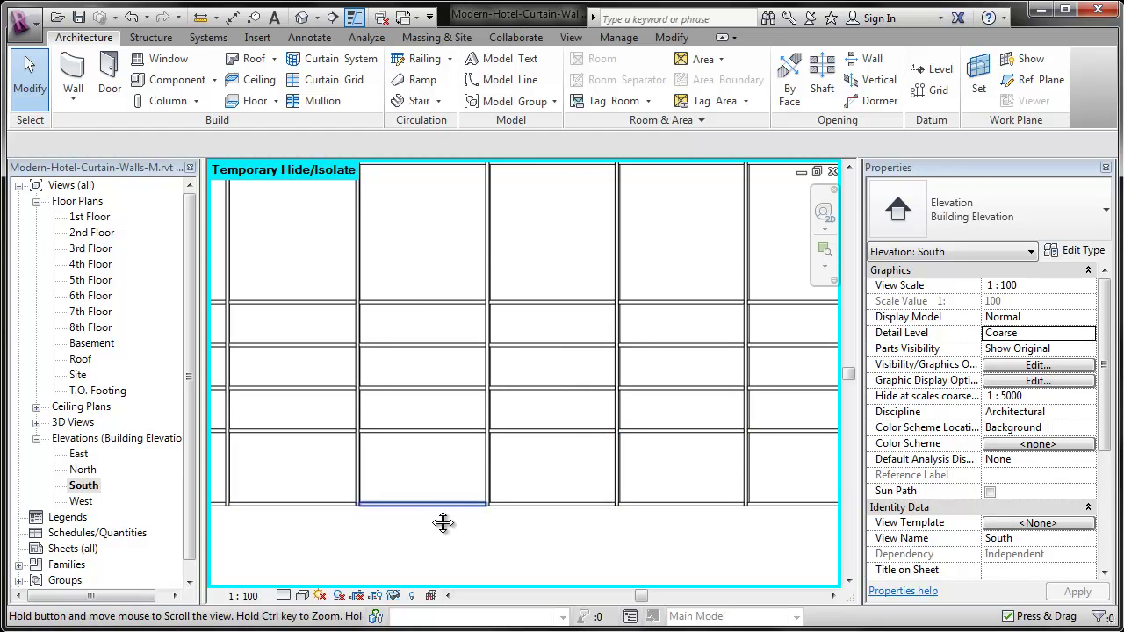
middle_click_drag(298, 518, 569, 507)
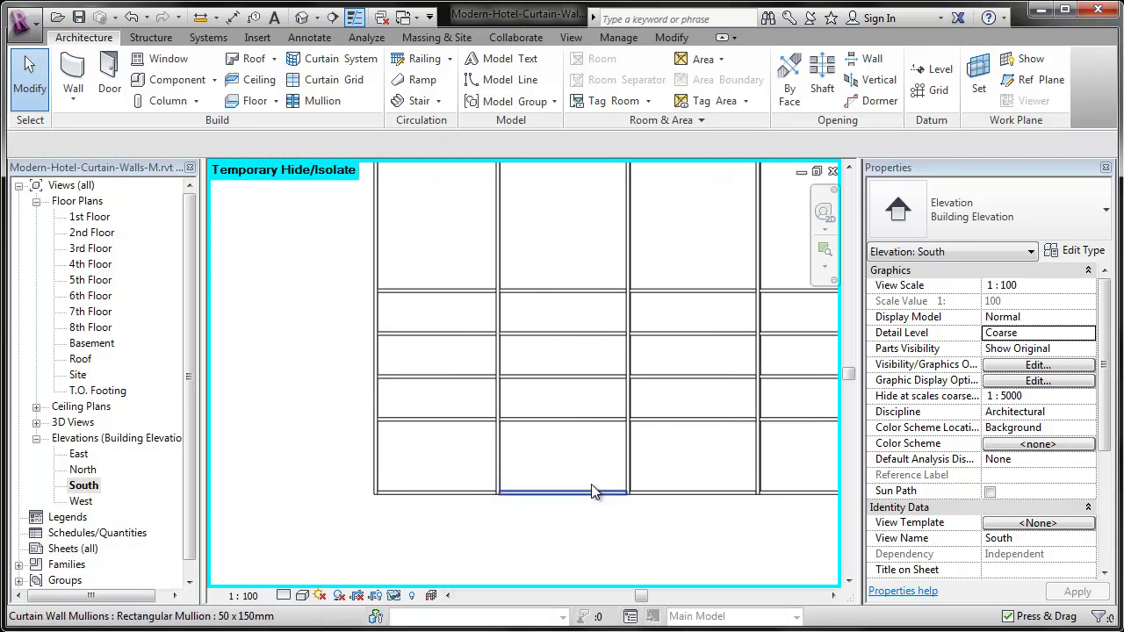
scroll(502, 485, "up", 4)
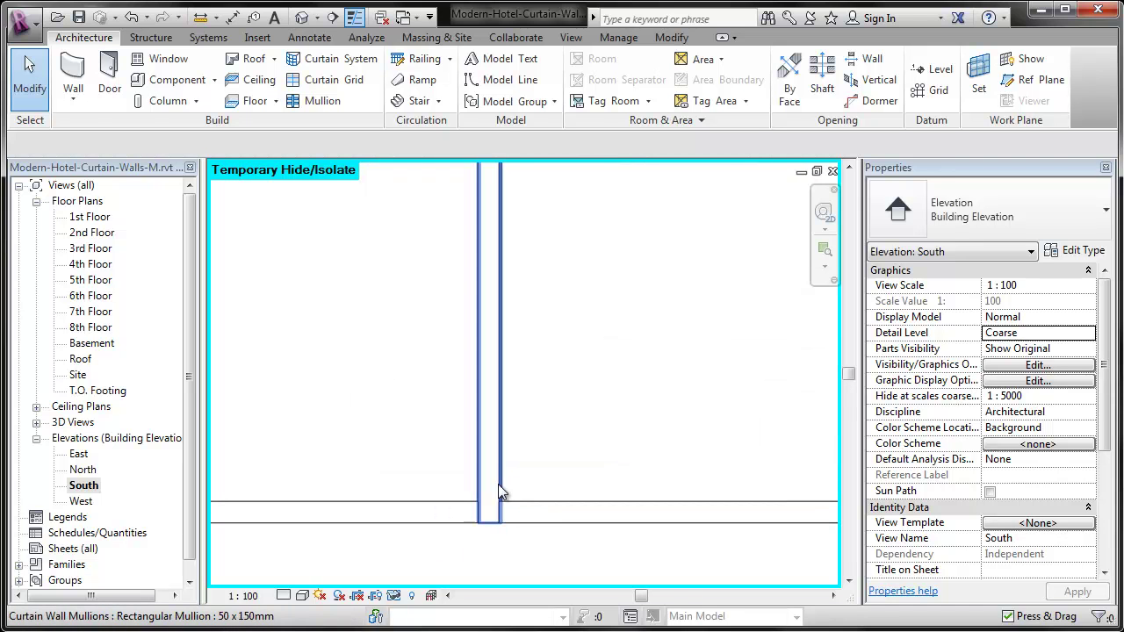
left_click(500, 474)
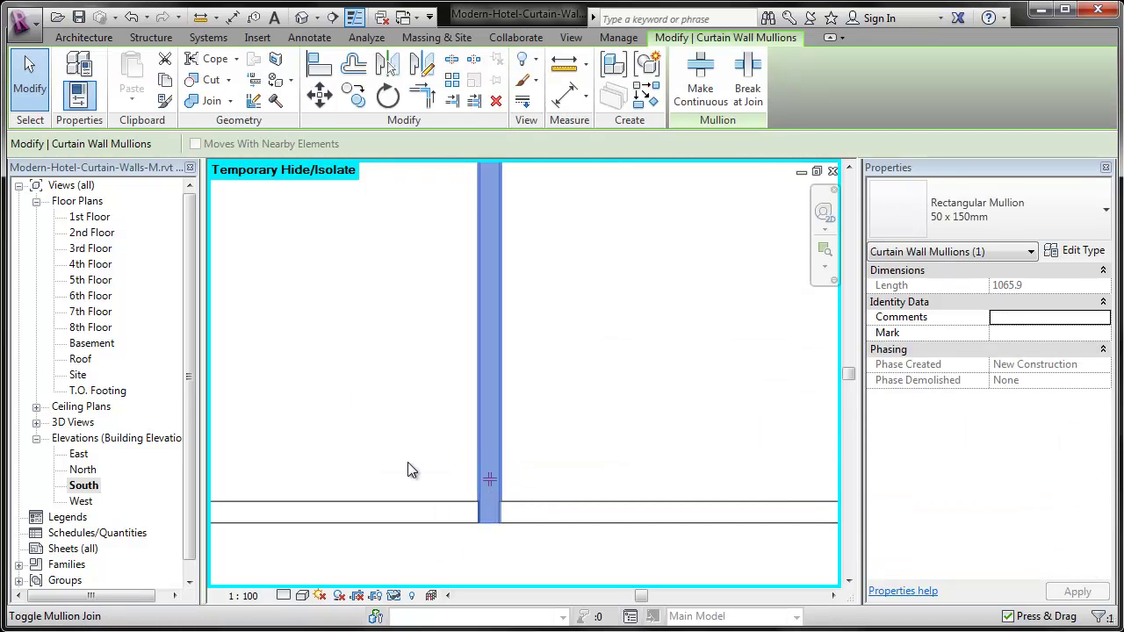
left_click(489, 481)
left_click(273, 402)
scroll(439, 397, "down", 4)
scroll(427, 393, "up", 4)
left_click(427, 392)
left_click(426, 421)
left_click(503, 471)
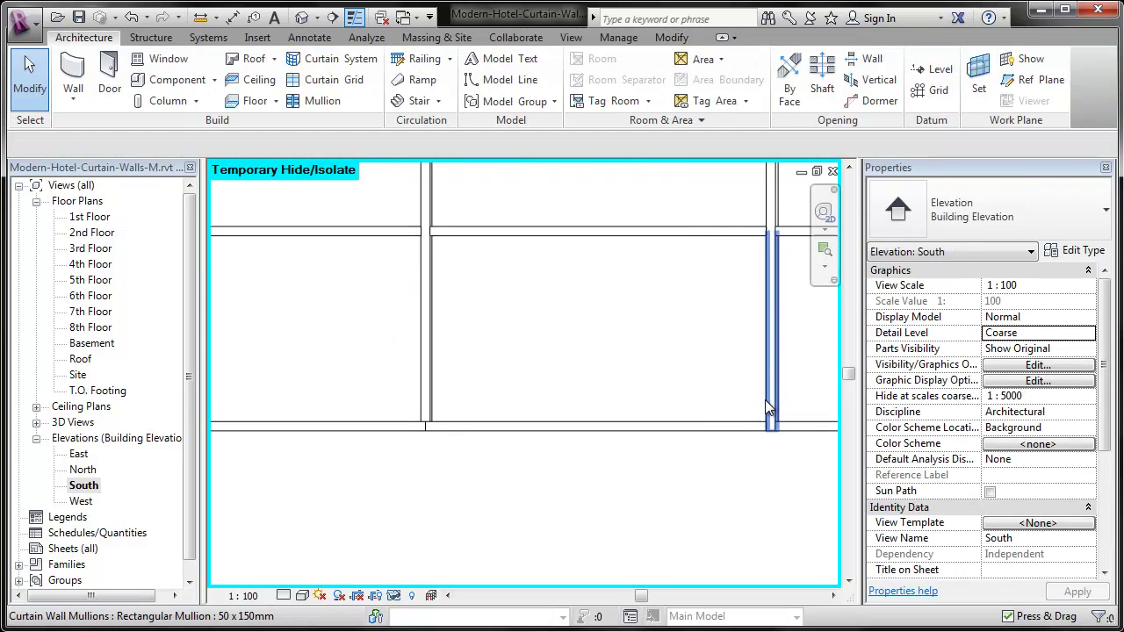
Toggle the base joins of the next vertical mullions along the first curtain wall, keeping the bottom horizontal mullion continuous
left_click(766, 413)
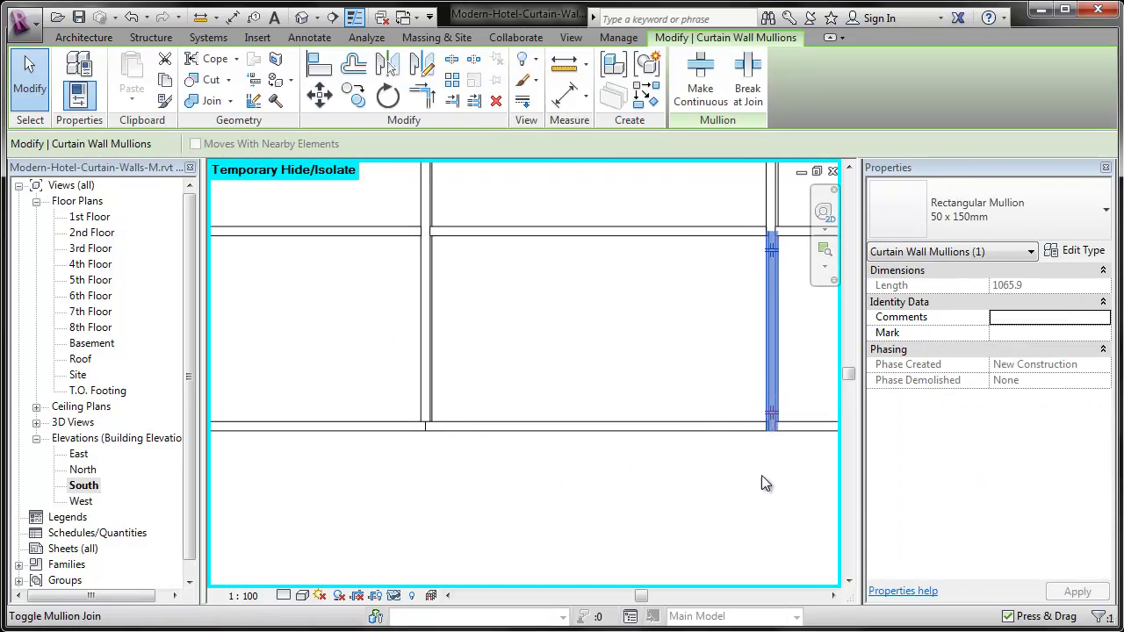
middle_click_drag(773, 423, 451, 471)
left_click(354, 462)
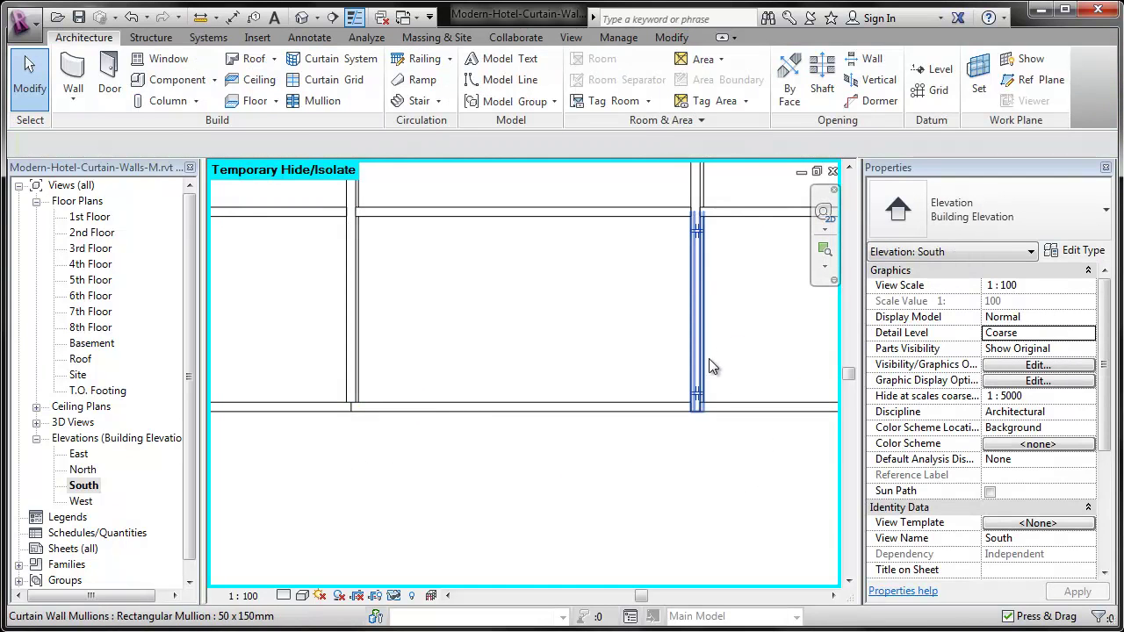
left_click(704, 349)
middle_click_drag(699, 396, 567, 348)
middle_click_drag(675, 425, 426, 384)
left_click(461, 375)
middle_click_drag(736, 434, 402, 446)
left_click(462, 402)
left_click(461, 388)
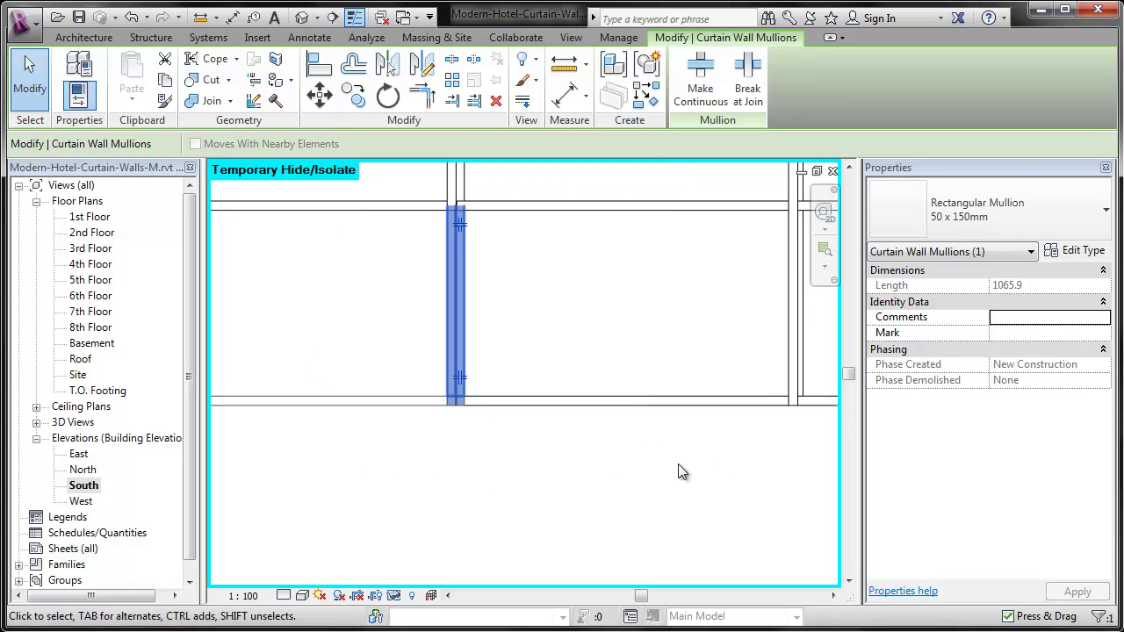
Toggle the base joins of the following three vertical mullions near the middle of the elevation to extend the continuous bottom mullion
middle_click_drag(736, 421, 389, 438)
left_click(457, 390)
left_click(453, 404)
middle_click_drag(709, 461, 331, 478)
left_click(418, 416)
left_click(431, 436)
middle_click_drag(684, 511, 314, 501)
left_click(379, 426)
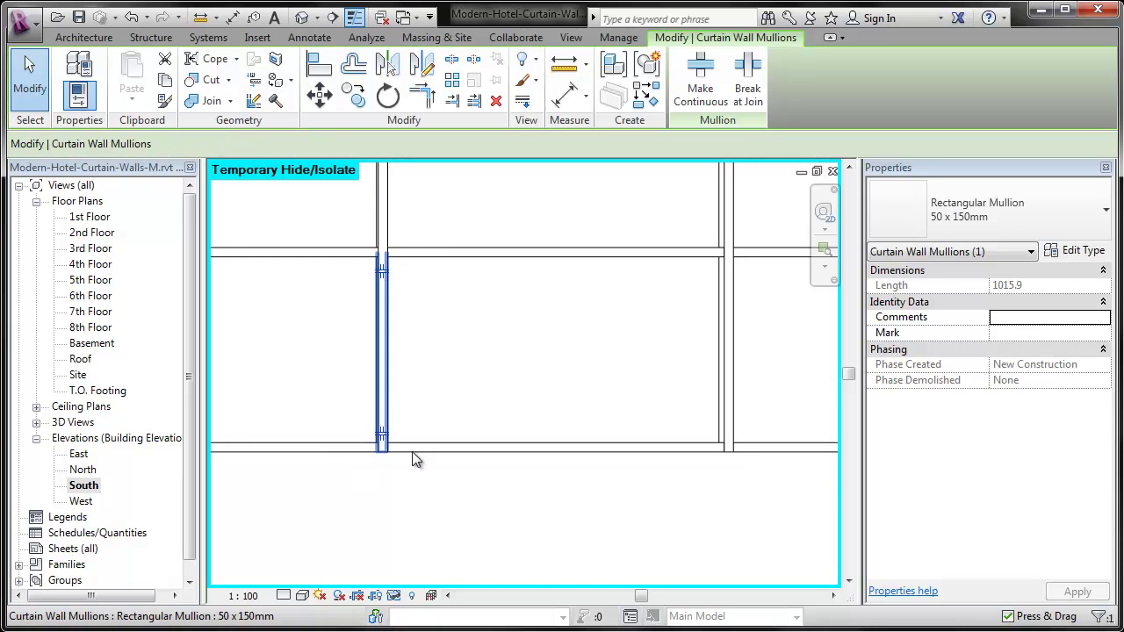
left_click(381, 436)
Toggle the base joins of the vertical mullions approaching the curved end so the bottom horizontal mullion passes under them
middle_click_drag(676, 509, 311, 509)
left_click(365, 419)
left_click(365, 435)
middle_click_drag(647, 482, 296, 495)
left_click(362, 444)
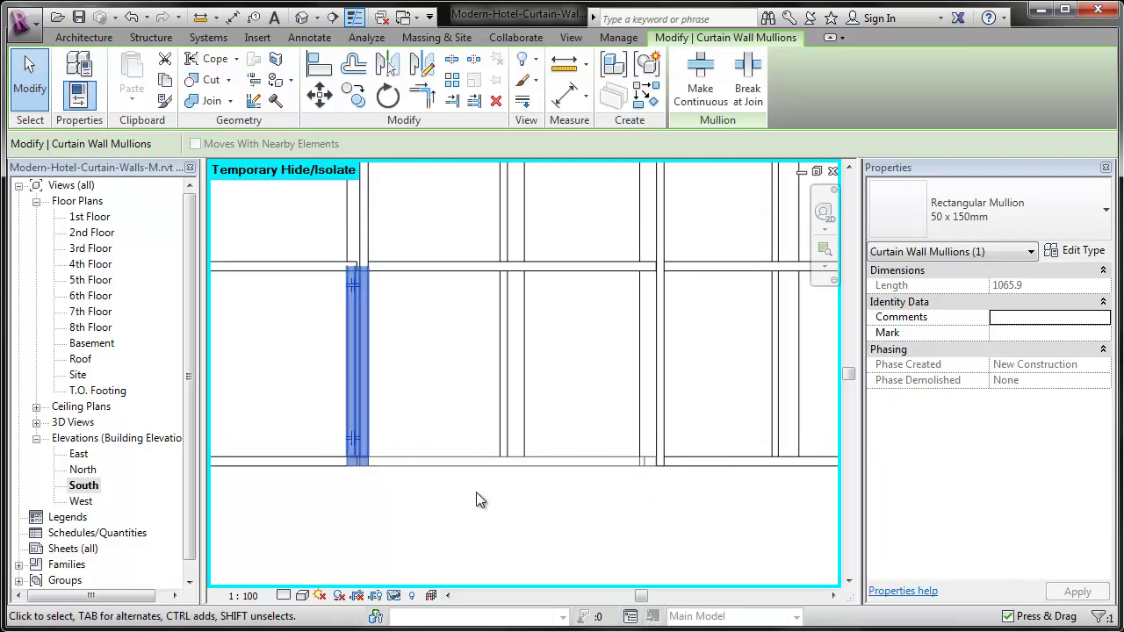
left_click(358, 452)
left_click(513, 435)
left_click(508, 439)
Toggle the base joins of the closely spaced vertical mullions on the curved right-hand end to continue the bottom horizontal mullion
middle_click_drag(586, 501, 346, 534)
left_click(412, 470)
left_click(412, 472)
left_click(550, 460)
left_click(550, 460)
middle_click_drag(648, 516, 380, 546)
left_click(392, 503)
left_click(389, 498)
left_click(469, 478)
left_click(471, 494)
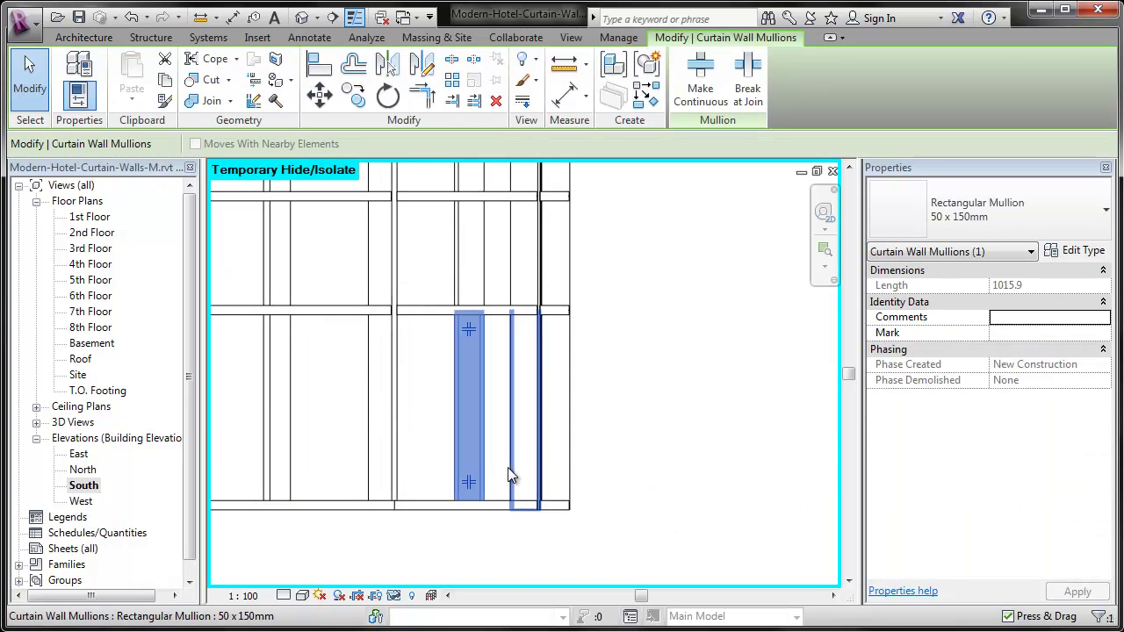
left_click(510, 474)
left_click(526, 491)
Delete the lowest vertical mullion segment at the extreme right-hand end of the curtain walls
left_click(567, 483)
left_click(554, 492)
left_click(591, 477)
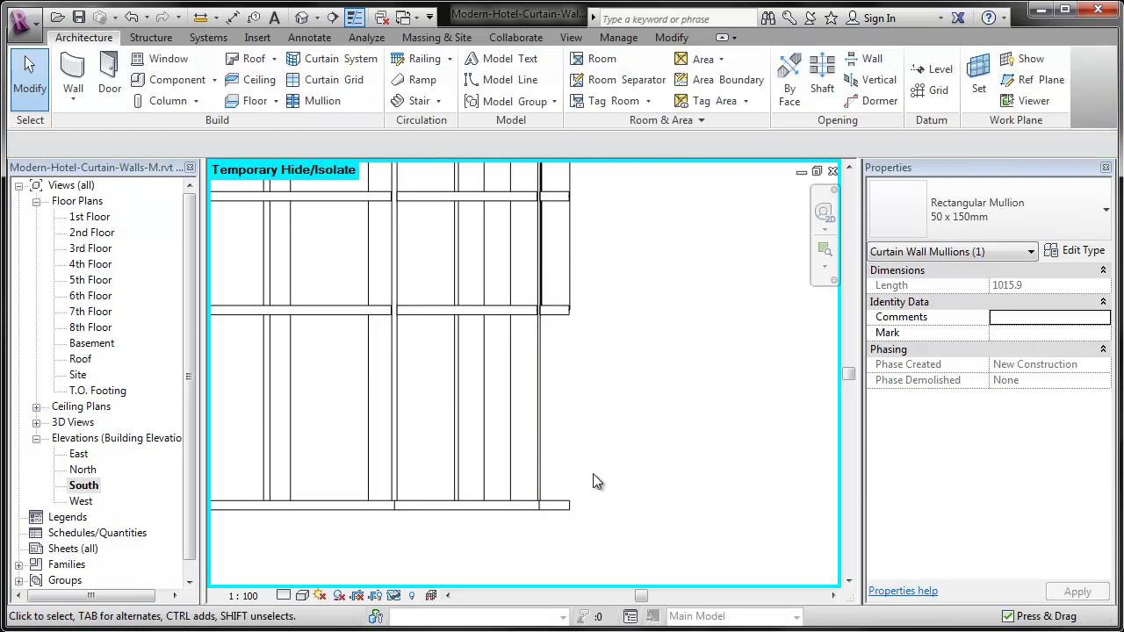
left_click(540, 452)
key("Delete")
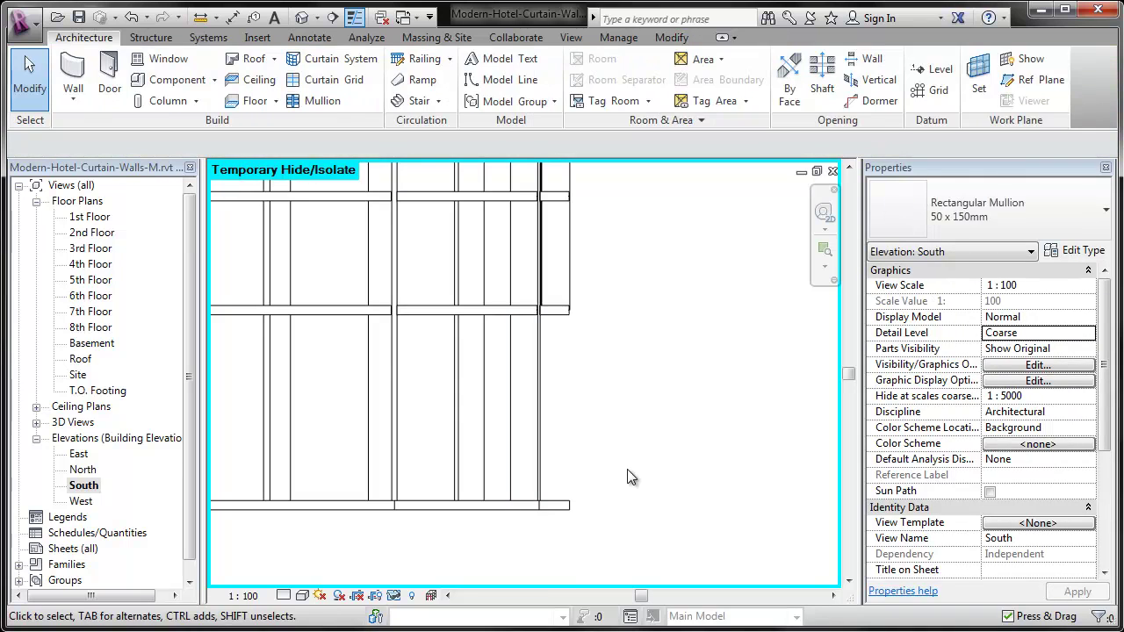
key("h")
key("r")
scroll(747, 483, "down", 3)
middle_click_drag(719, 492, 537, 522)
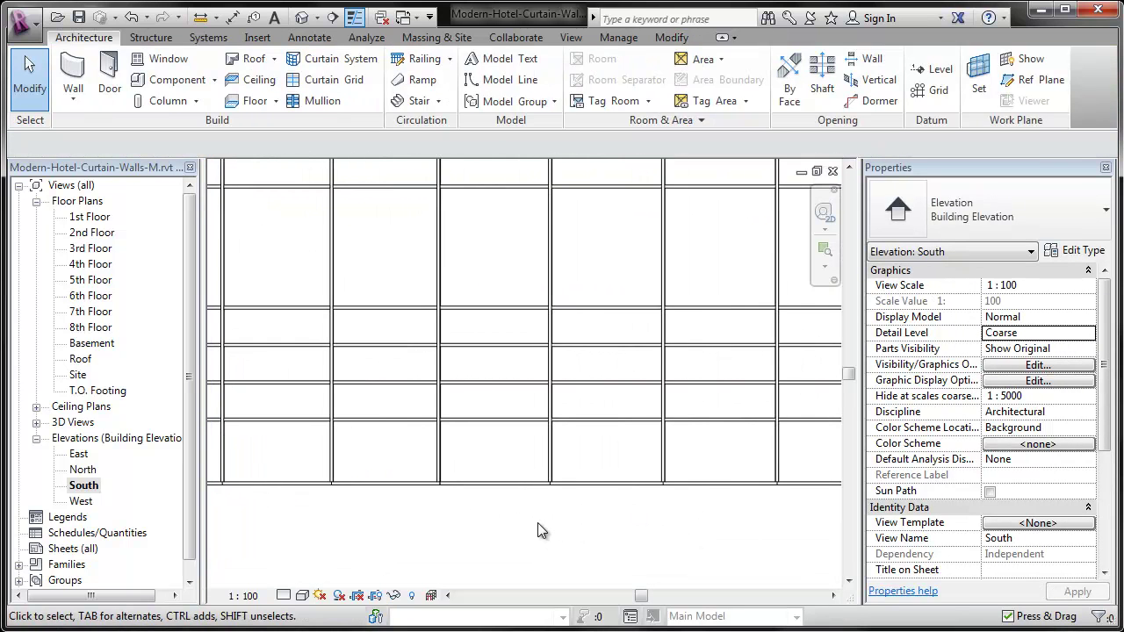
scroll(538, 521, "down", 6)
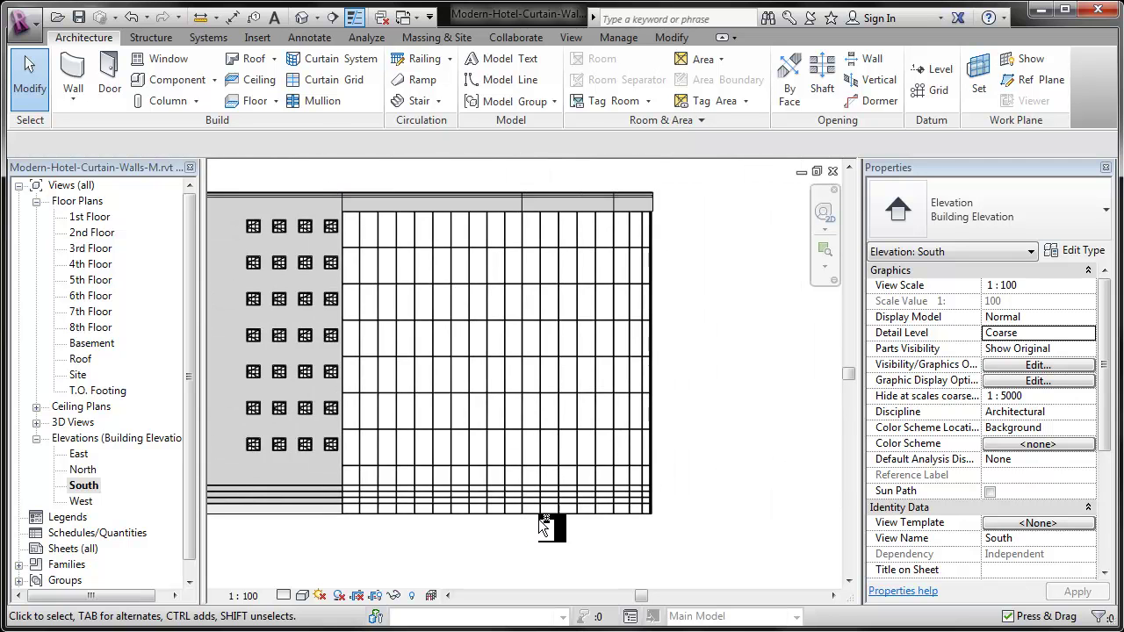
key("ctrl+z")
Toggle the top joins of the first three interior vertical mullions at the upper-left corner so the top horizontal mullion runs continuously
scroll(729, 559, "down", 8)
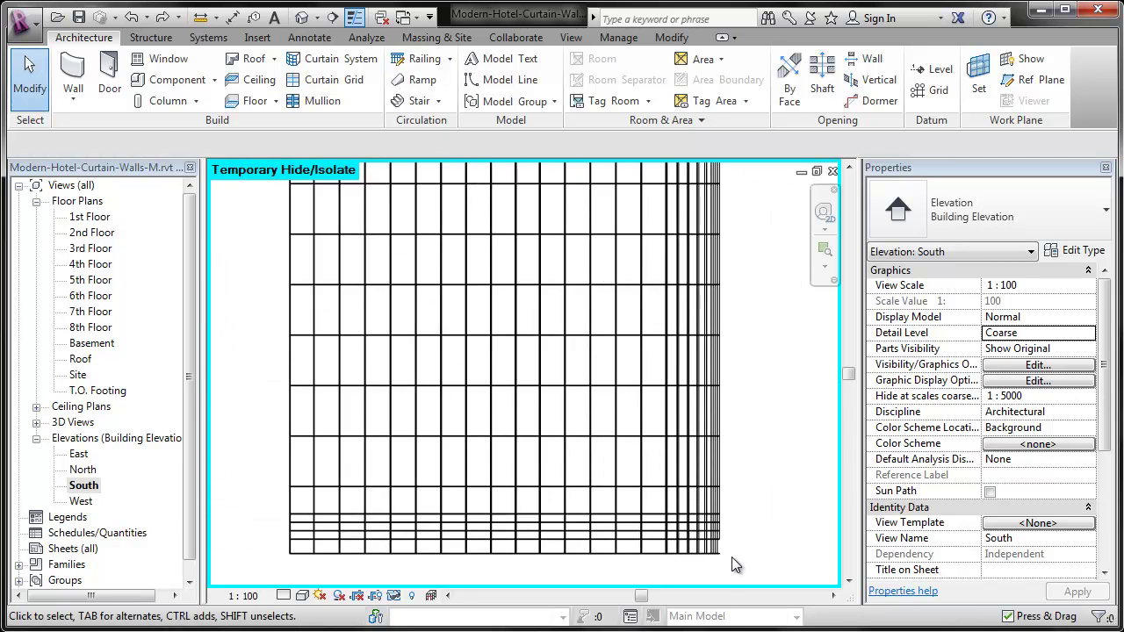
key("z")
key("r")
left_click_drag(493, 318, 548, 370)
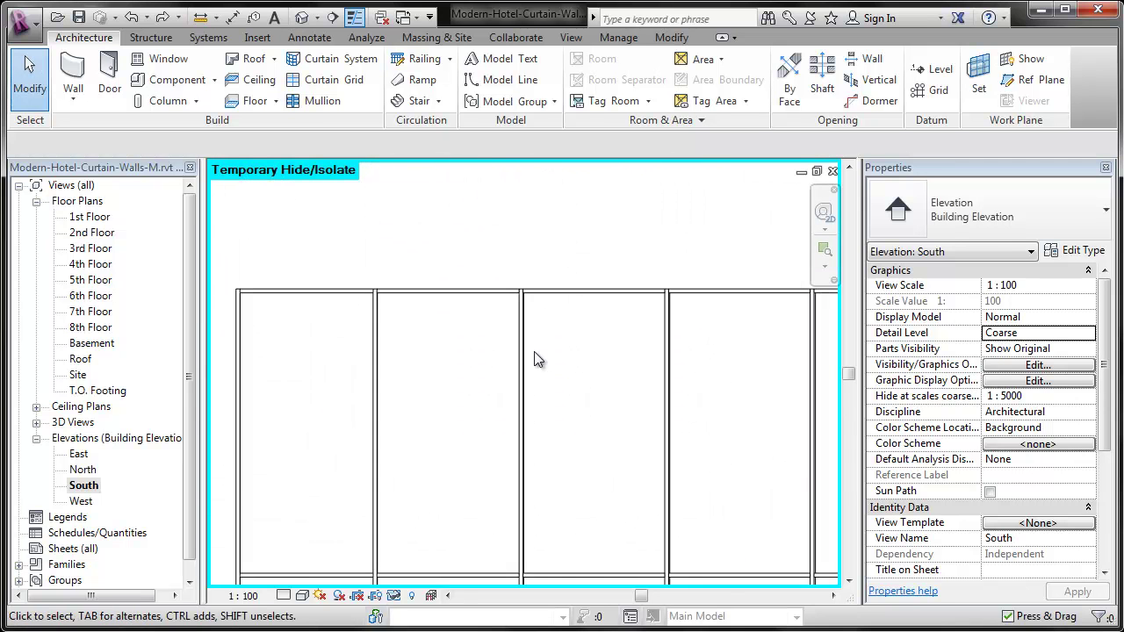
left_click(375, 303)
left_click(521, 305)
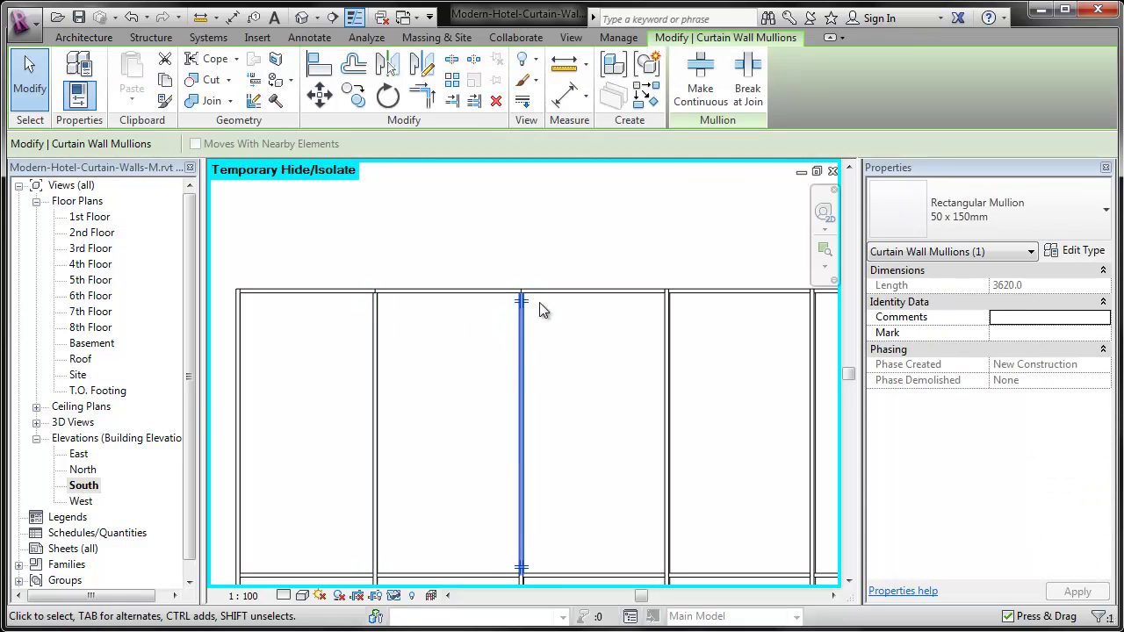
left_click(667, 309)
Toggle the top joins of the next four vertical mullions along the upper edge of the first curtain wall
middle_click_drag(665, 301, 281, 325)
left_click(416, 312)
left_click(562, 317)
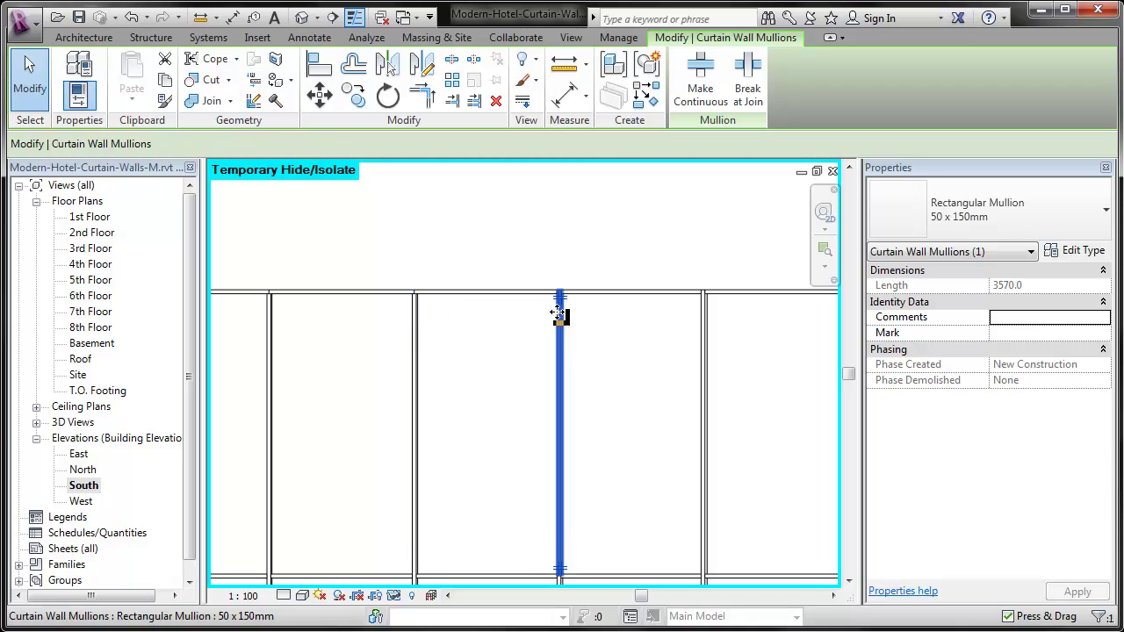
left_click(694, 315)
left_click(707, 302)
middle_click_drag(744, 316, 380, 313)
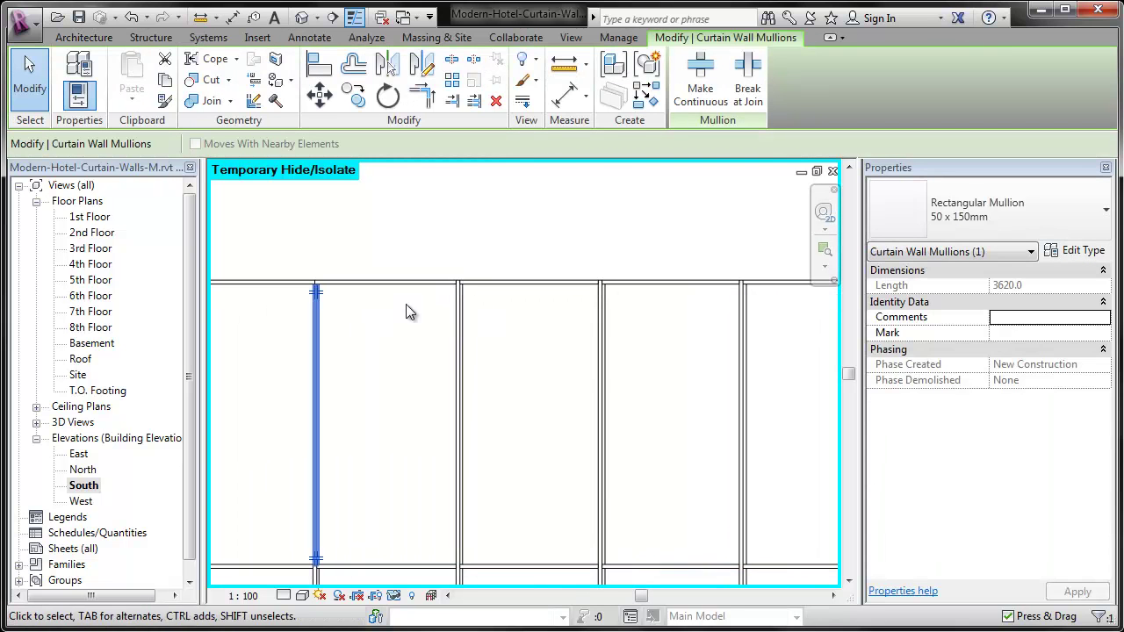
left_click(471, 304)
left_click(459, 303)
Toggle the top joins of the vertical mullions across the middle of the upper edge to extend the continuous top mullion
middle_click_drag(695, 343, 526, 342)
left_click(293, 290)
left_click(431, 294)
left_click(431, 290)
left_click(715, 297)
middle_click_drag(741, 297, 304, 325)
left_click(401, 298)
left_click(548, 289)
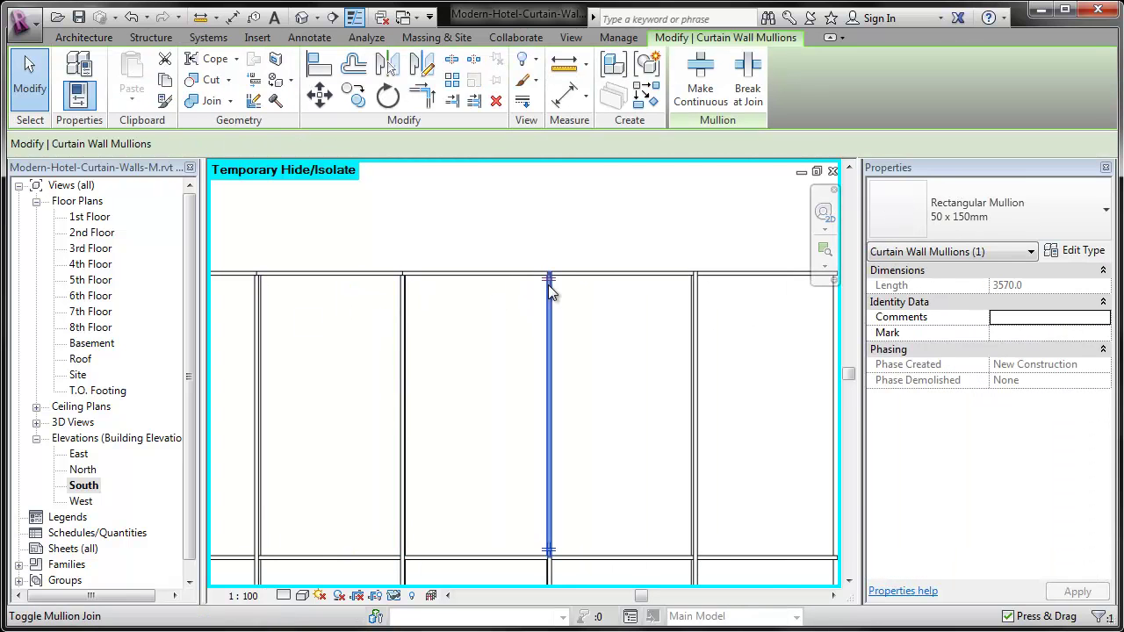
left_click(694, 292)
Toggle the top joins of the remaining closely spaced vertical mullions up to the curved right-hand end of the upper edge
middle_click_drag(725, 293, 325, 279)
left_click(407, 257)
left_click(476, 253)
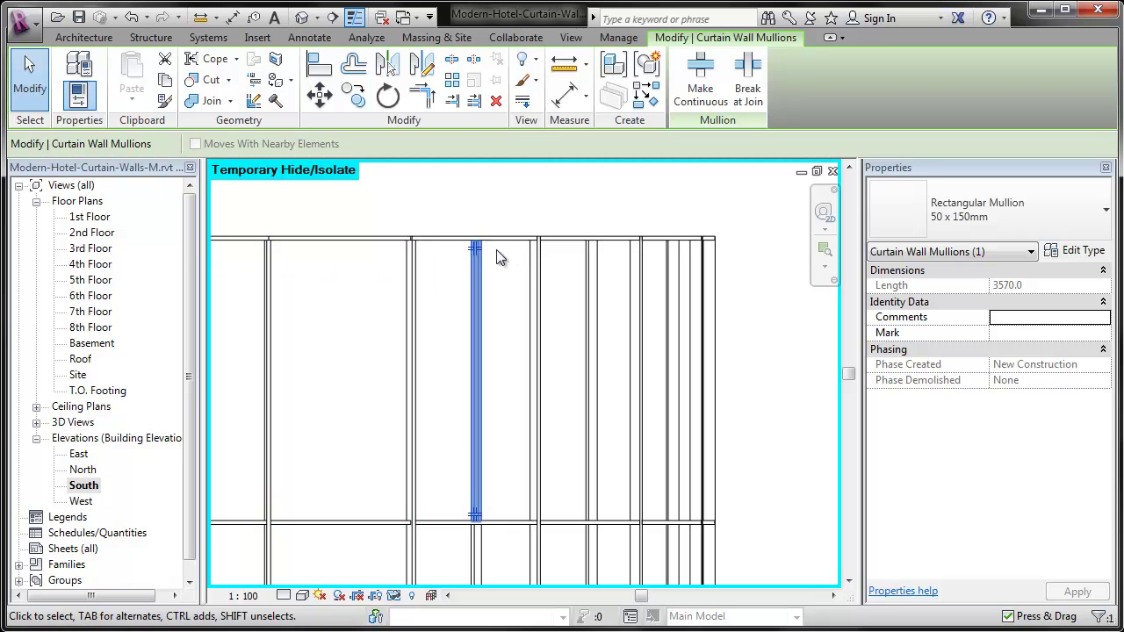
left_click(533, 256)
left_click(593, 255)
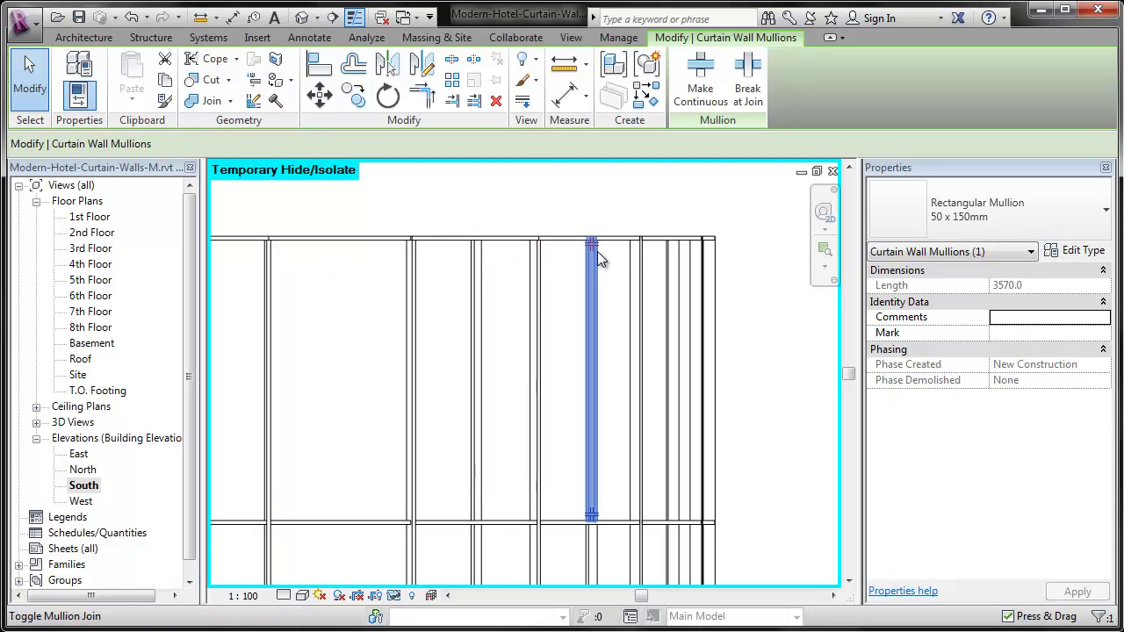
left_click(636, 254)
left_click(673, 257)
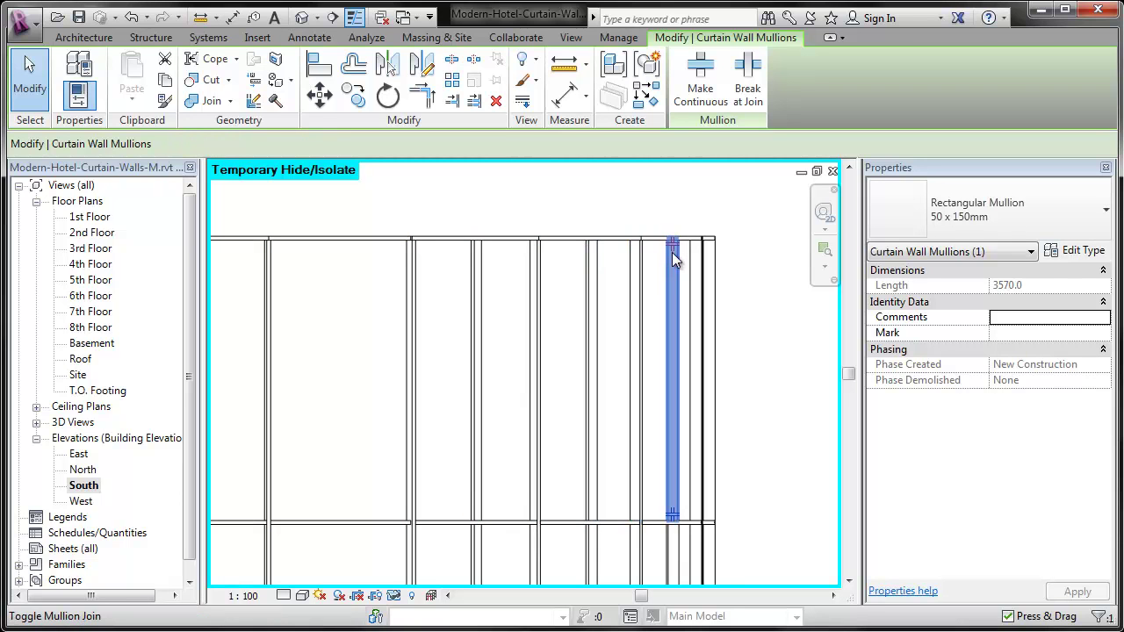
left_click(697, 253)
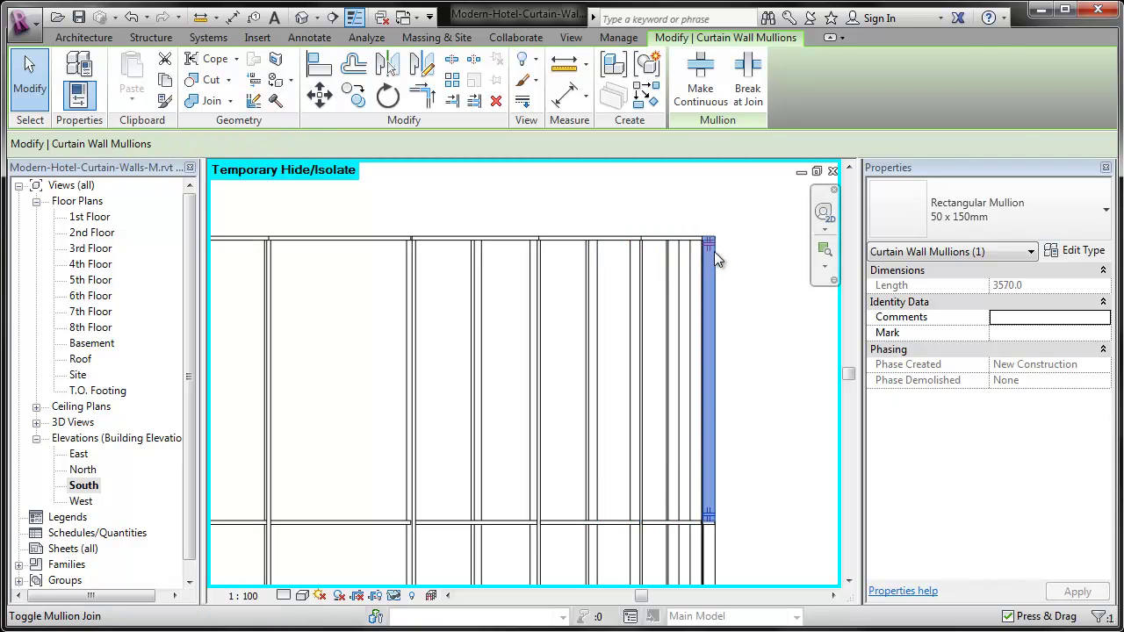
left_click(748, 275)
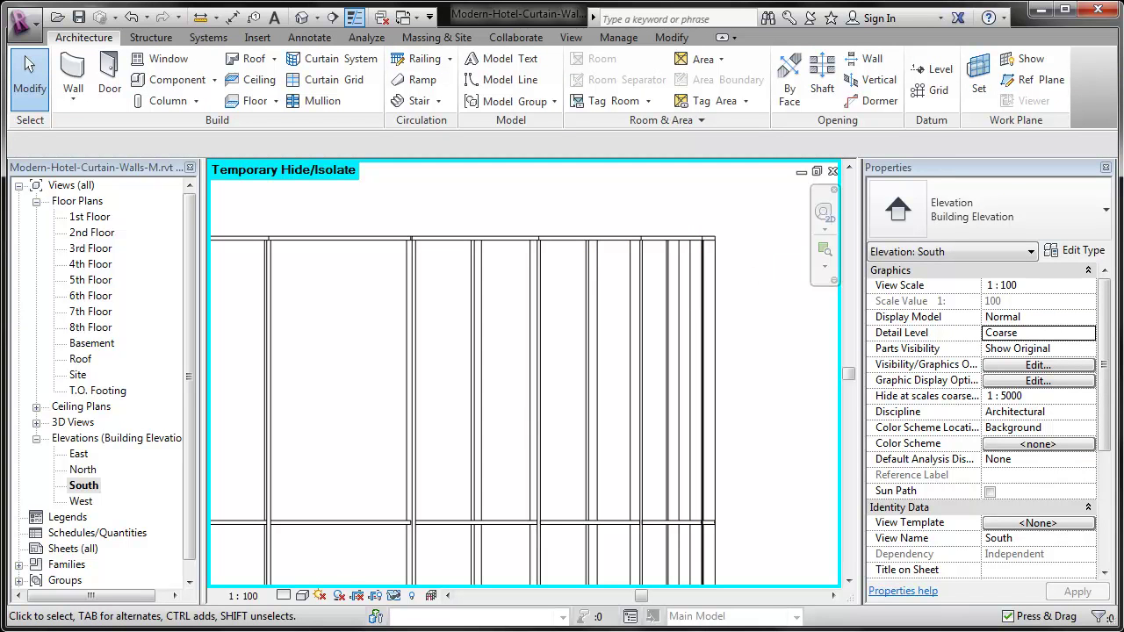
Reset the temporary hide/isolate and fit the whole South elevation in the view
left_click(394, 596)
left_click(456, 576)
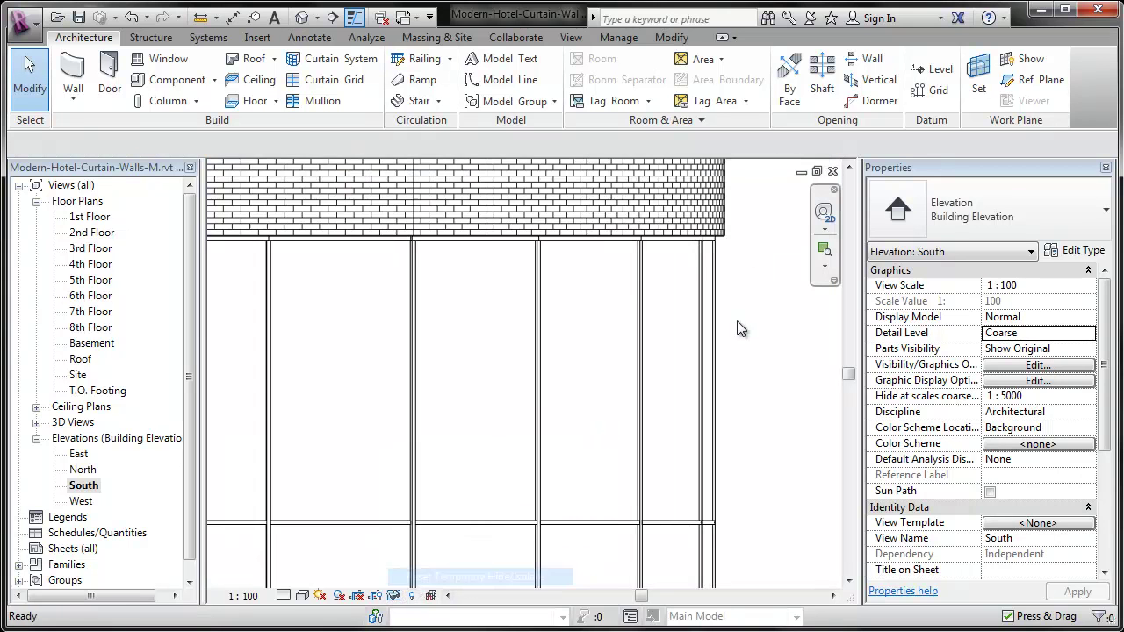
scroll(738, 317, "up", 2)
key("z")
key("f")
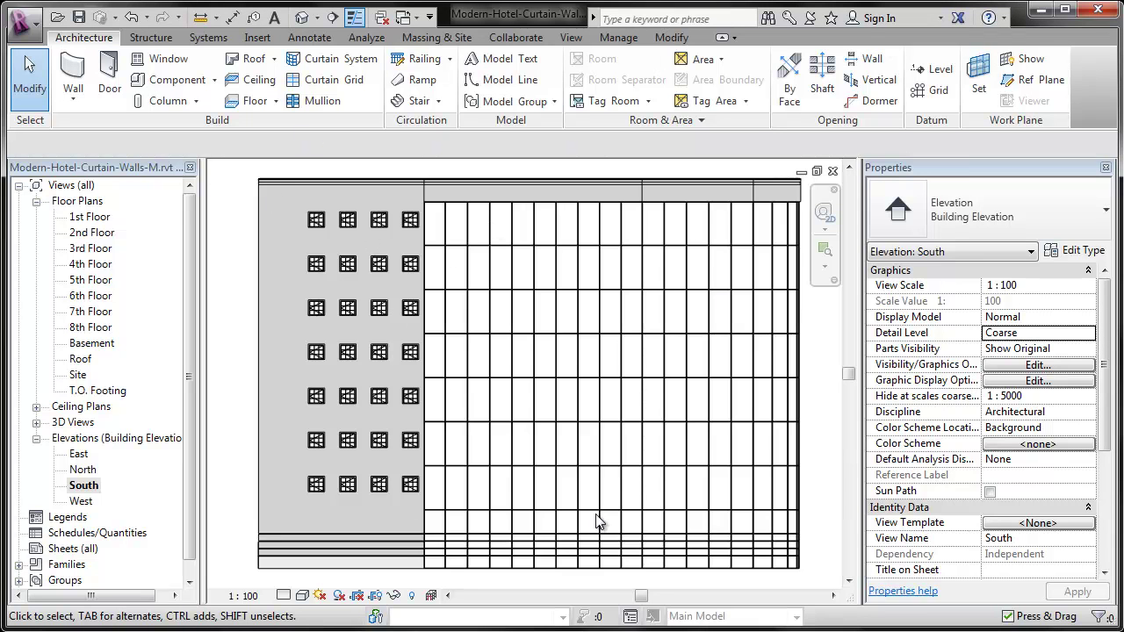
Open the 1st Floor plan and start a new wall of type Curtain Wall Storefront
double_click(89, 217)
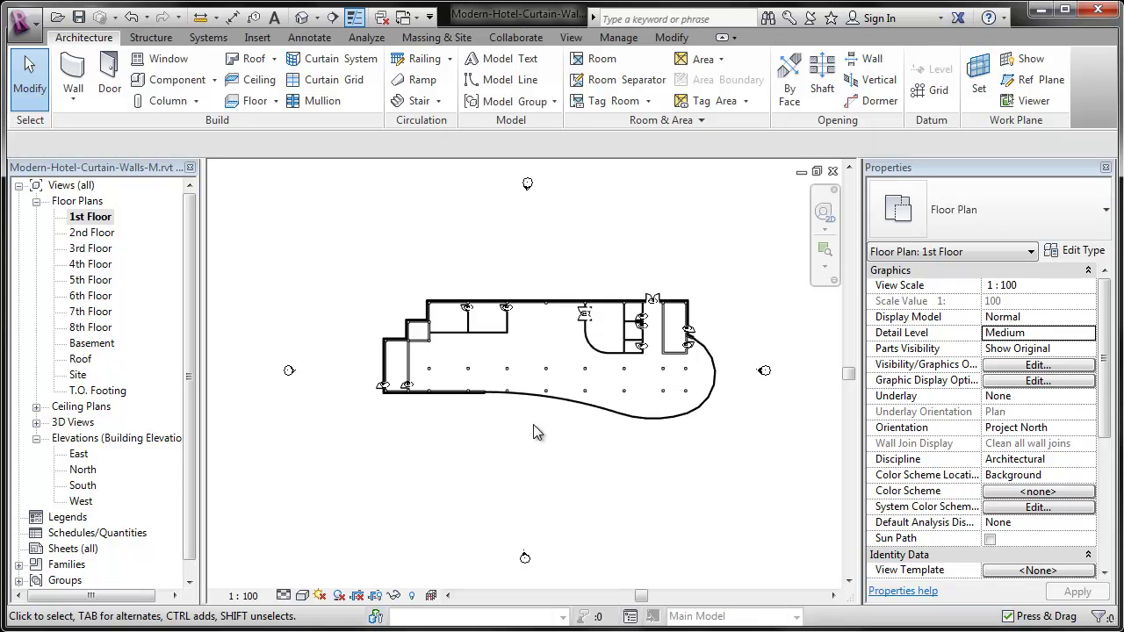
left_click(72, 74)
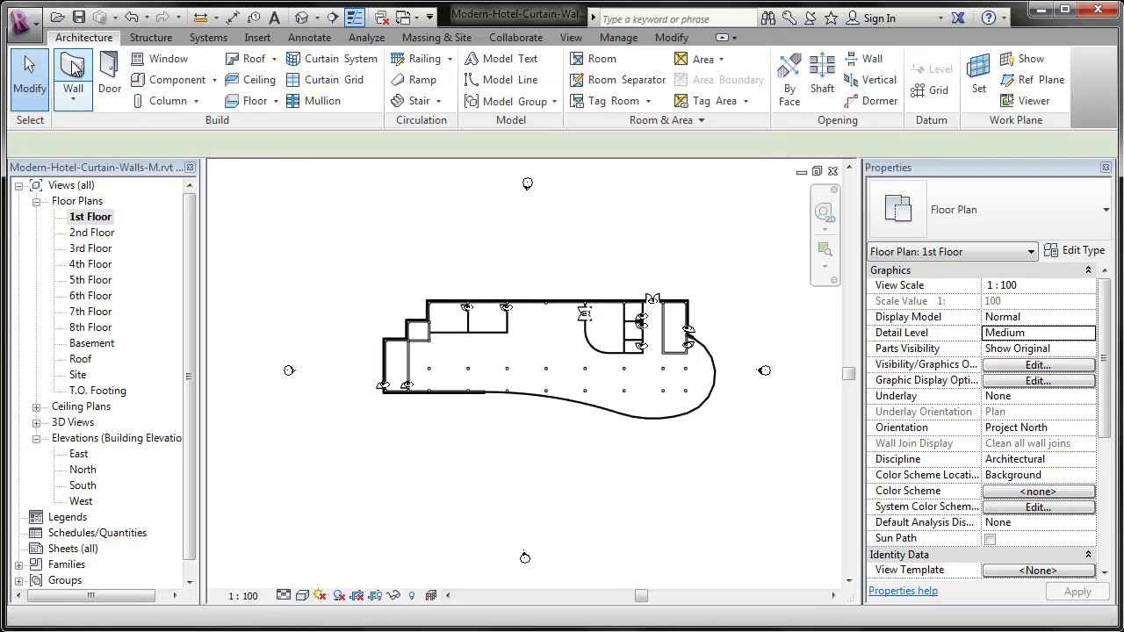
left_click(1049, 226)
scroll(1029, 281, "down", 3)
scroll(1029, 281, "down", 3)
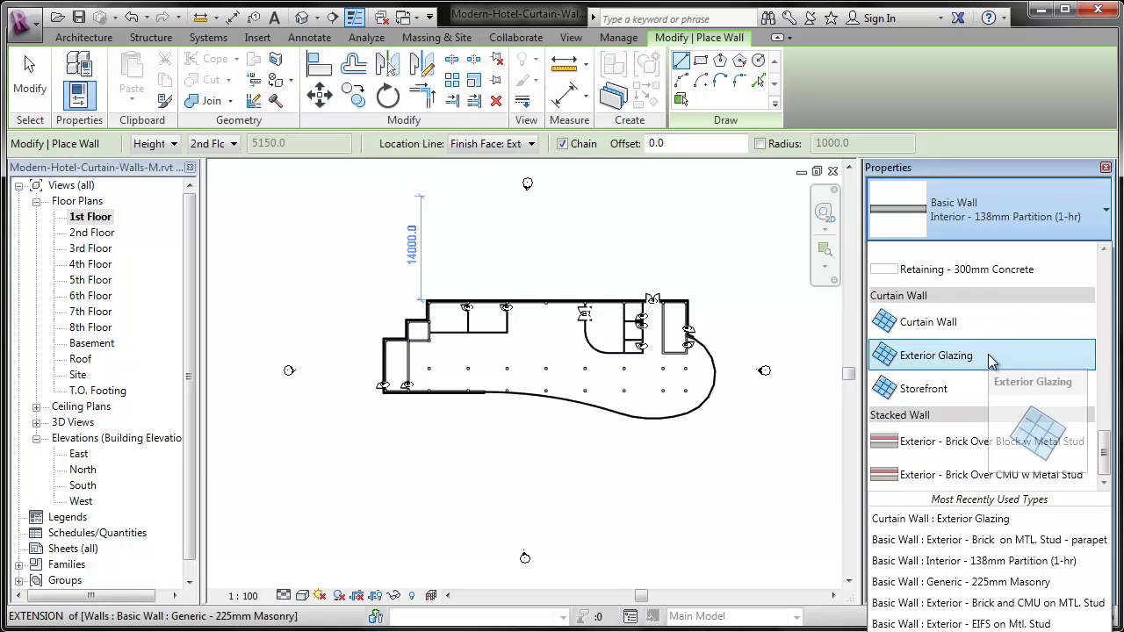
left_click(931, 388)
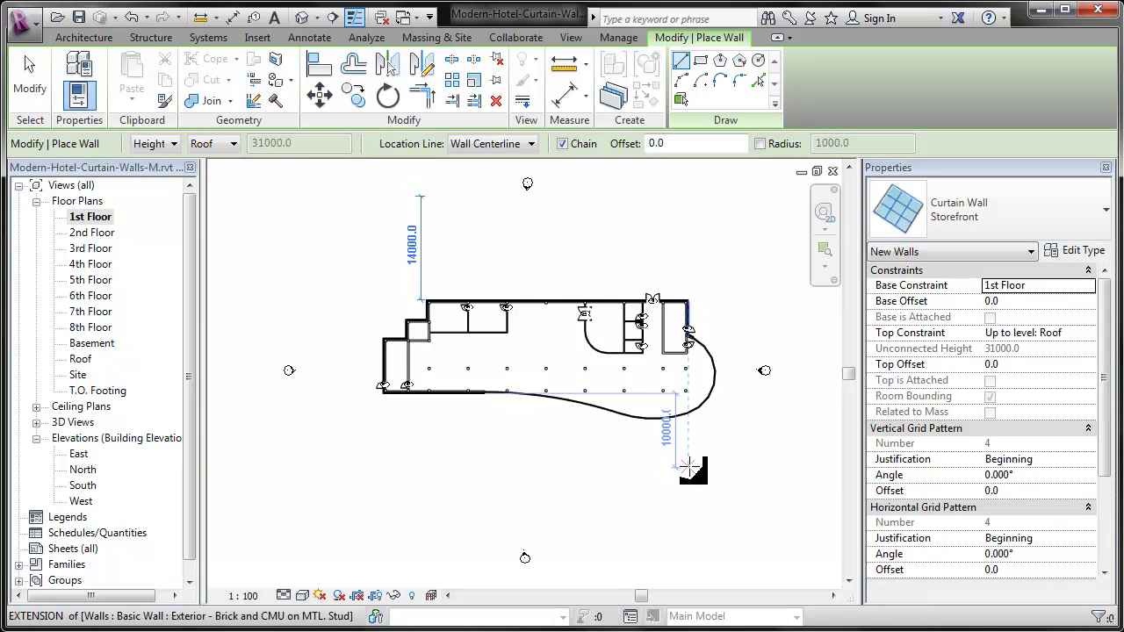
middle_click_drag(693, 475, 711, 474)
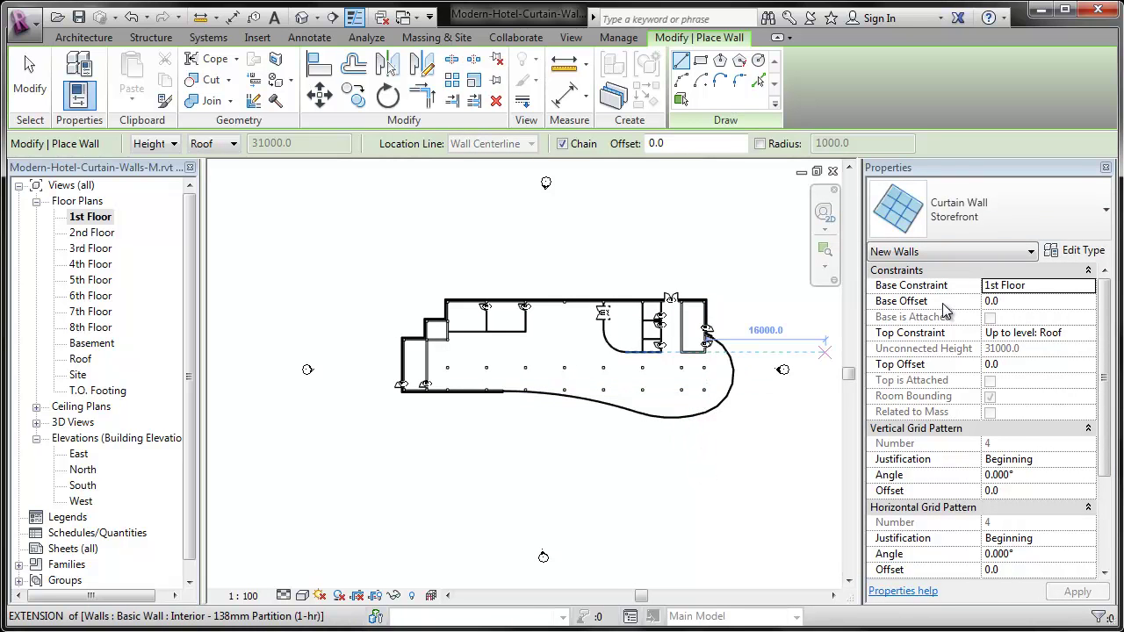
Set the new wall's top constraint to the 2nd Floor with a top offset of -1850
left_click(1088, 333)
left_click(1088, 334)
scroll(1060, 379, "up", 2)
left_click(1044, 401)
left_click(1048, 366)
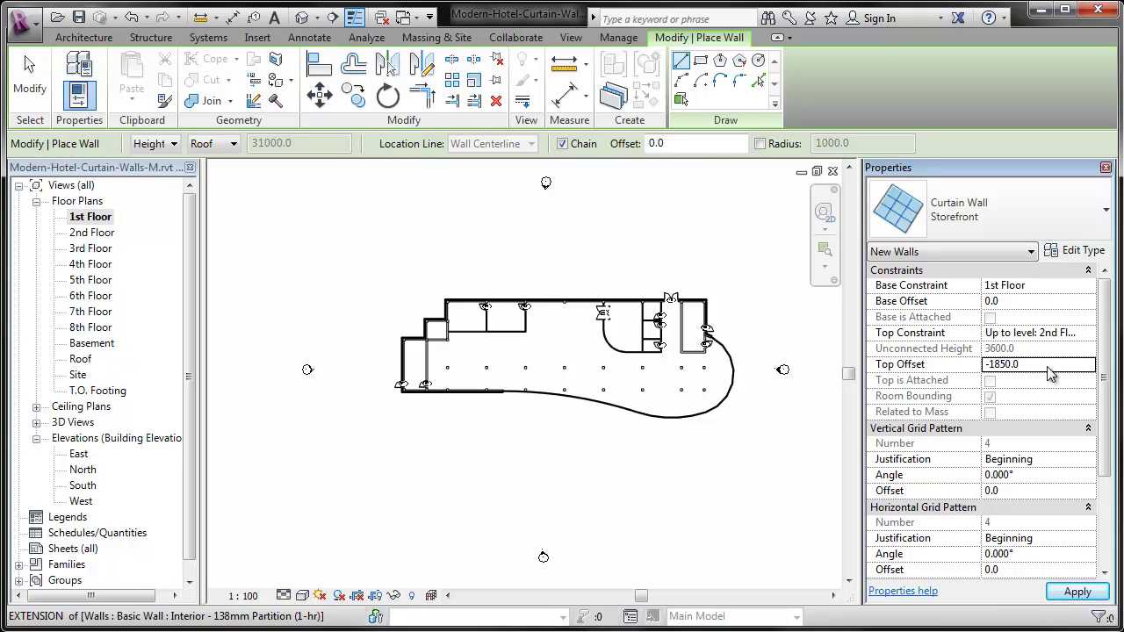
Draw the storefront wall about 3800 mm long inside the south brick wall, between the two columns left of the curved curtain wall
middle_click_drag(645, 338, 497, 395)
scroll(448, 385, "up", 5)
scroll(417, 518, "up", 1)
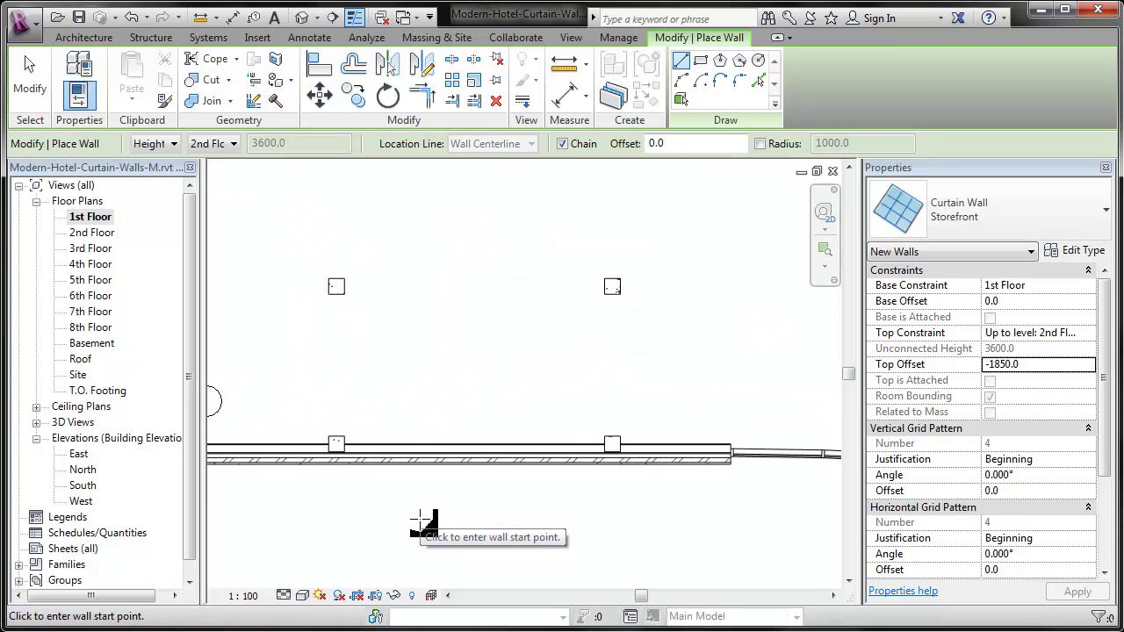
scroll(419, 519, "up", 1)
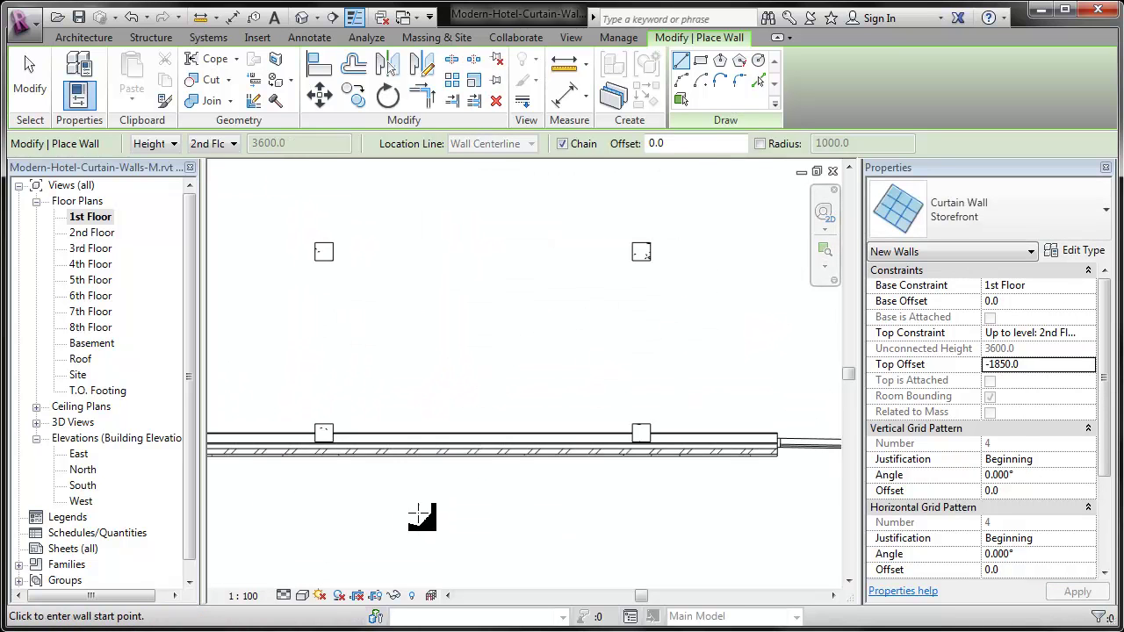
left_click(372, 444)
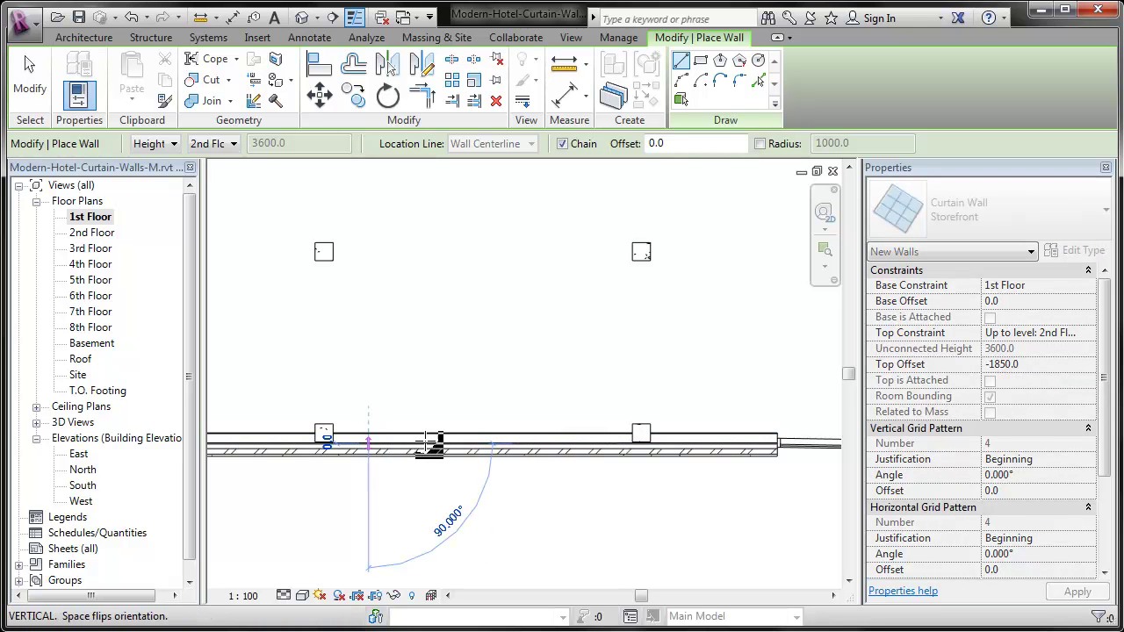
left_click(600, 443)
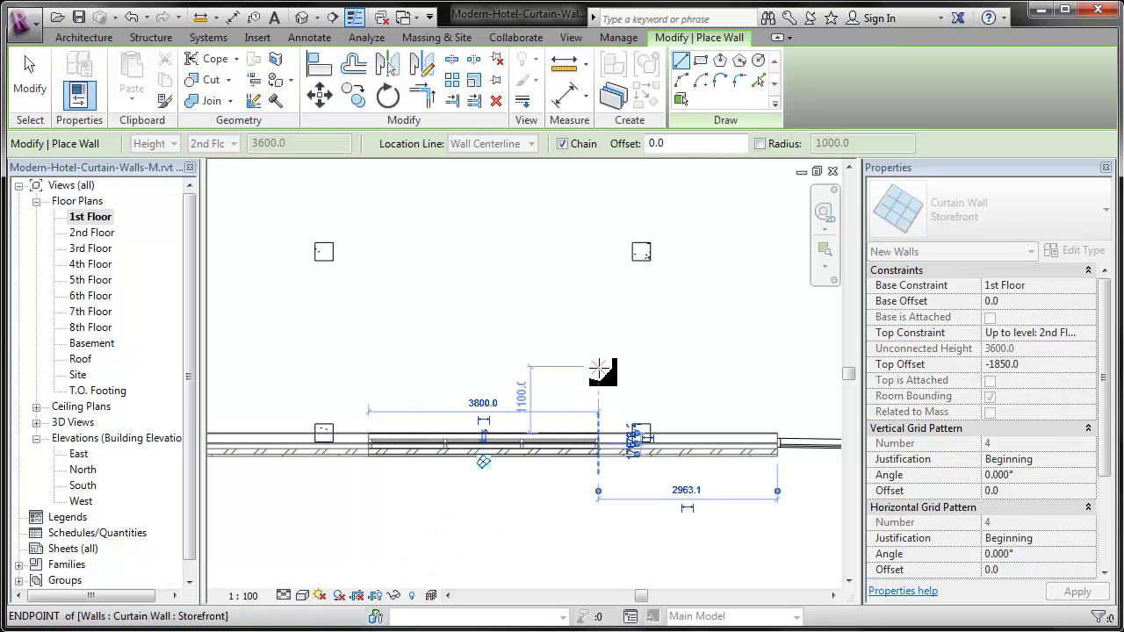
key("Escape")
key("Escape")
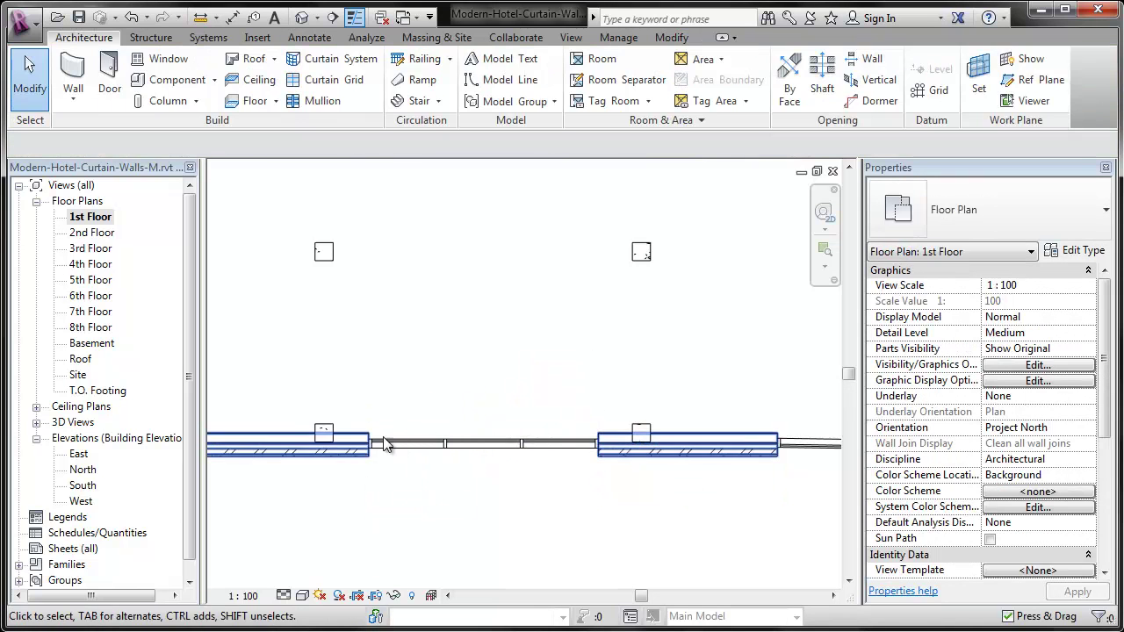
Set the storefront wall's length to 4000 mm
left_click(371, 448)
scroll(378, 523, "up", 2)
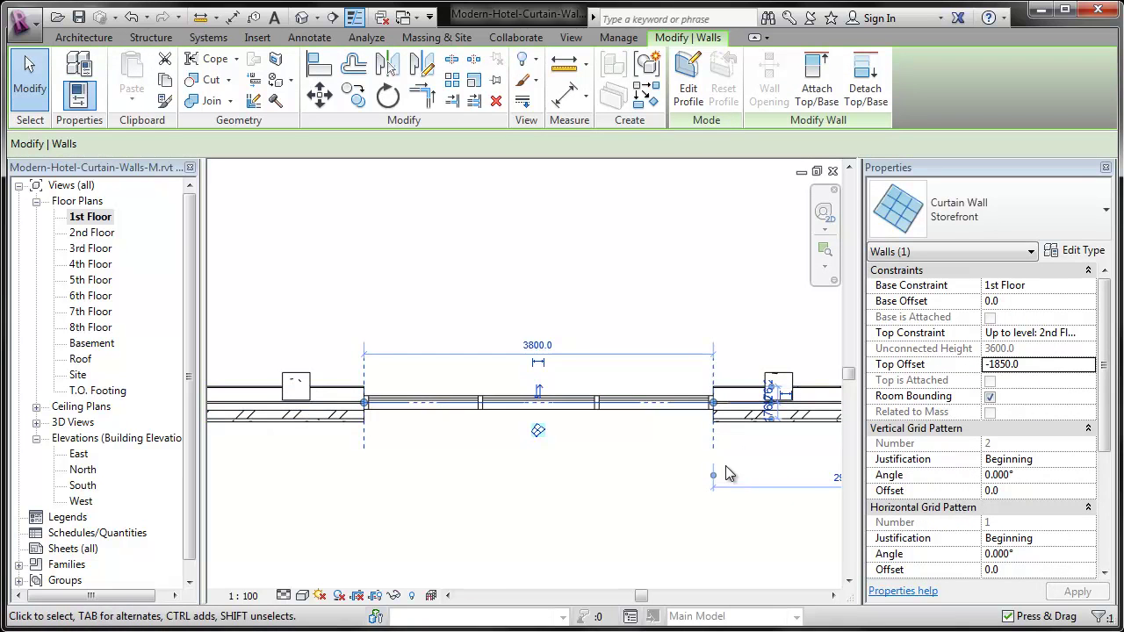
left_click(539, 346)
type("4")
key("Return")
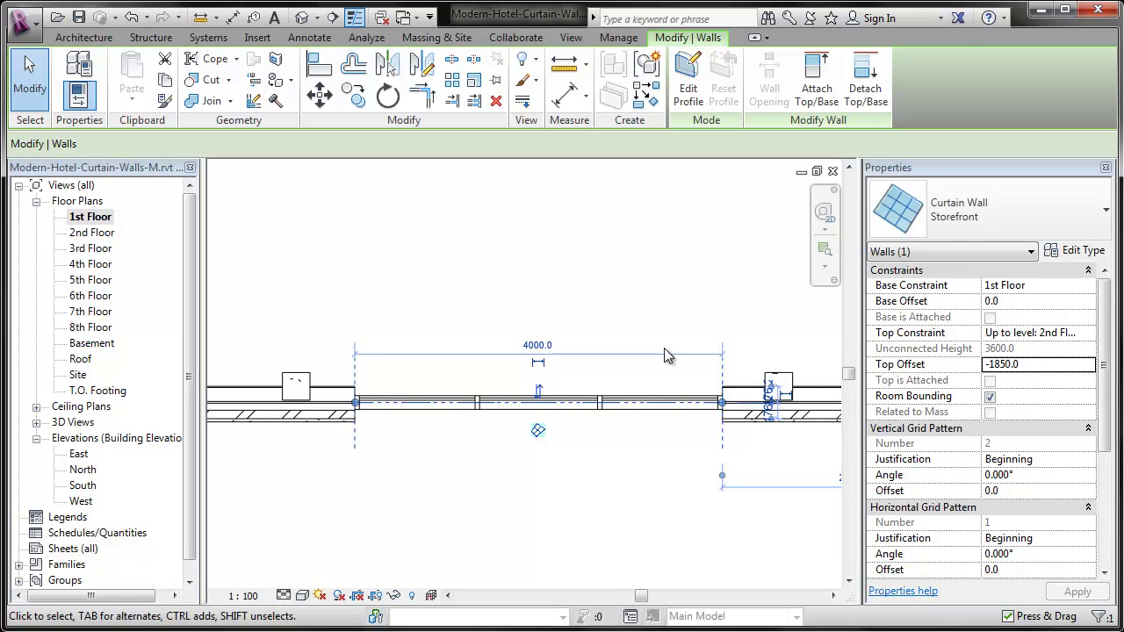
left_click(617, 299)
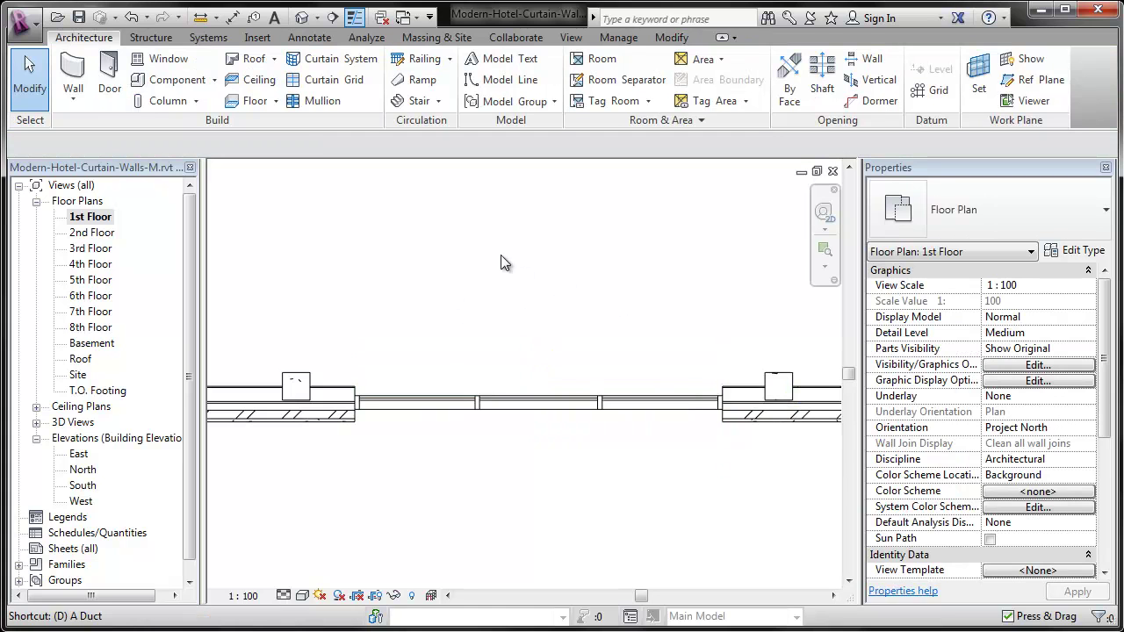
Add an aligned dimension from the centre of the left column to the near end of the storefront wall
left_click(232, 19)
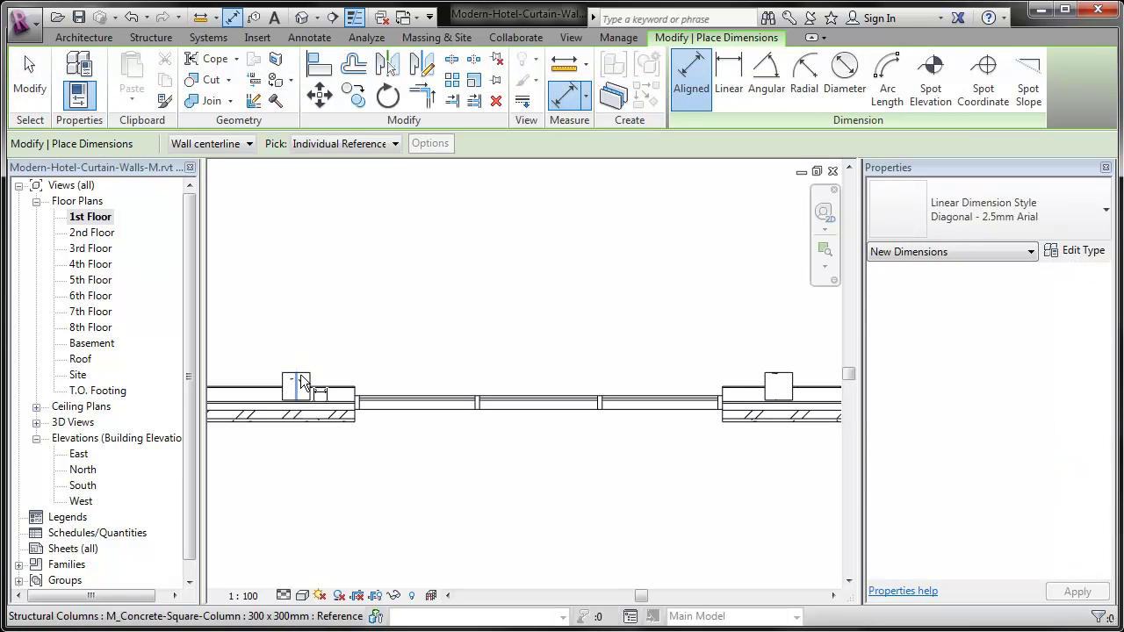
left_click(359, 378)
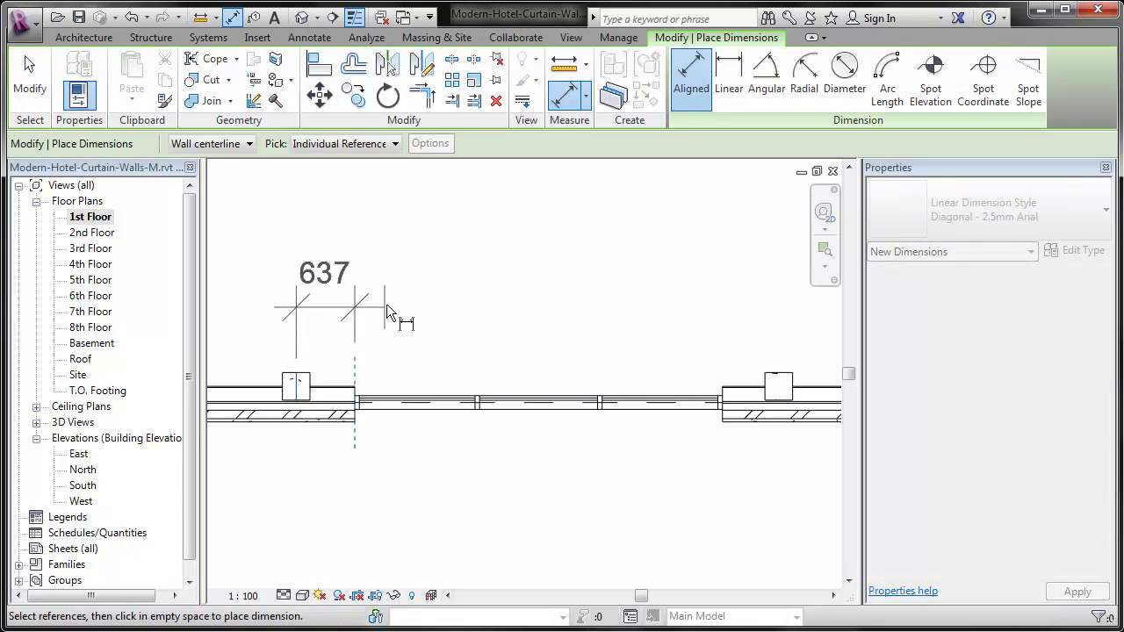
left_click(387, 287)
key("Escape")
key("Escape")
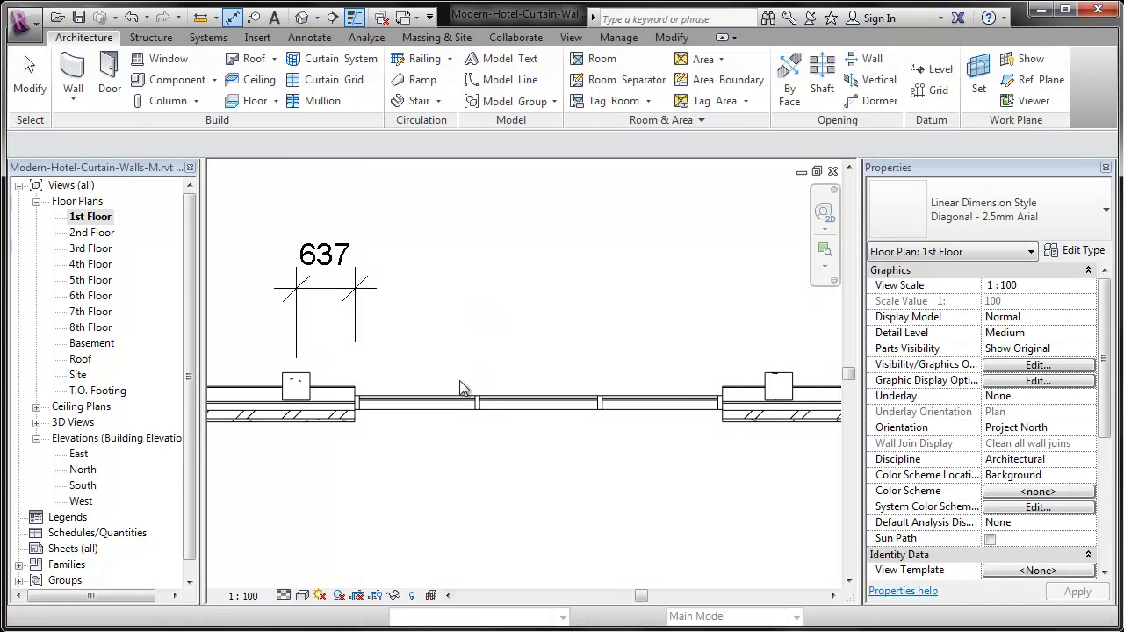
Set the distance from the column centre to the storefront's end to 600 mm and delete the dimension
left_click(360, 397)
left_click(322, 264)
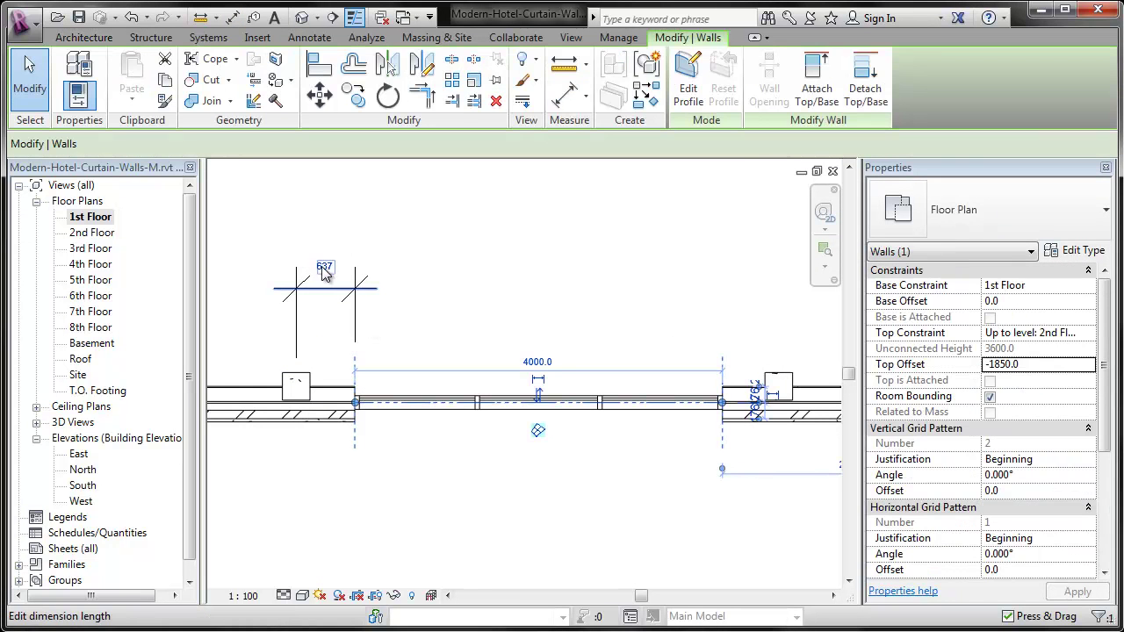
type("600")
key("Return")
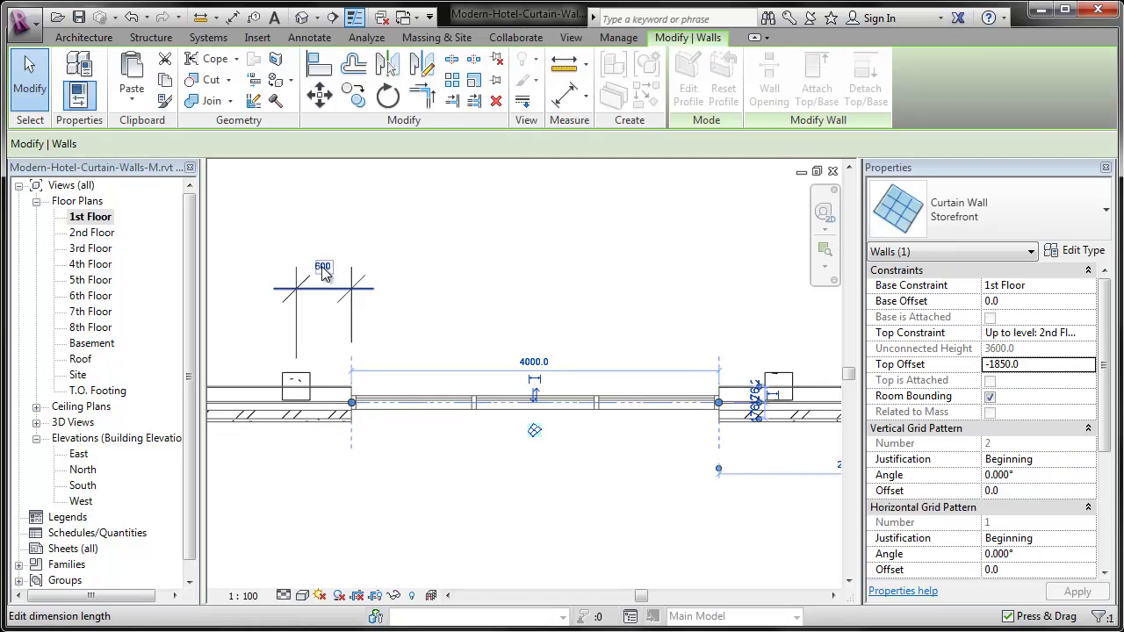
left_click(401, 256)
left_click(356, 282)
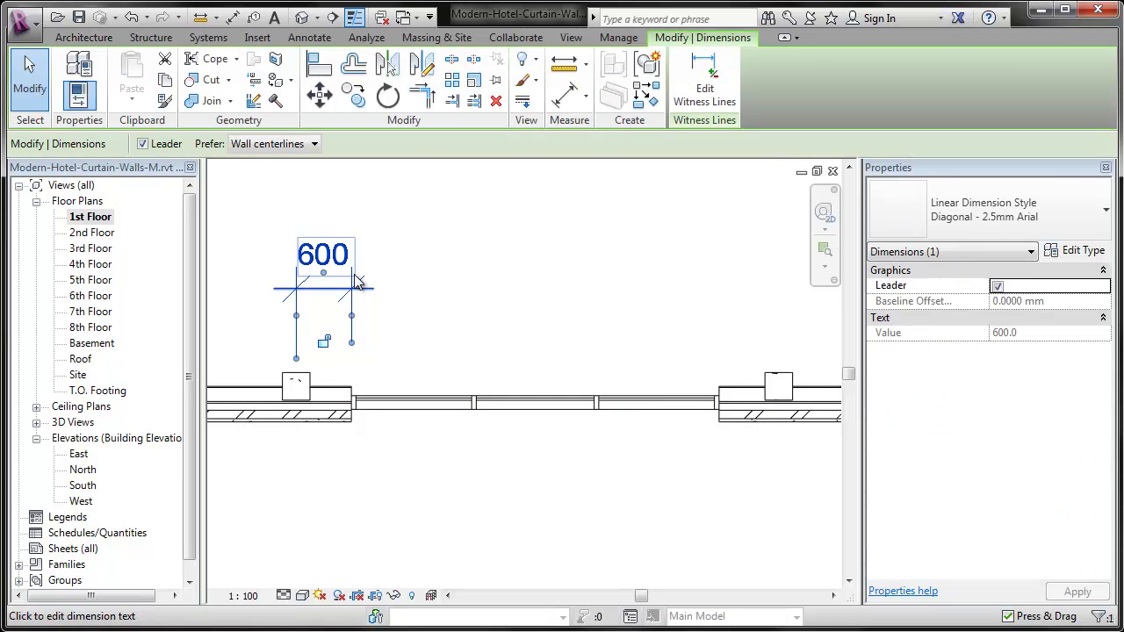
key("Delete")
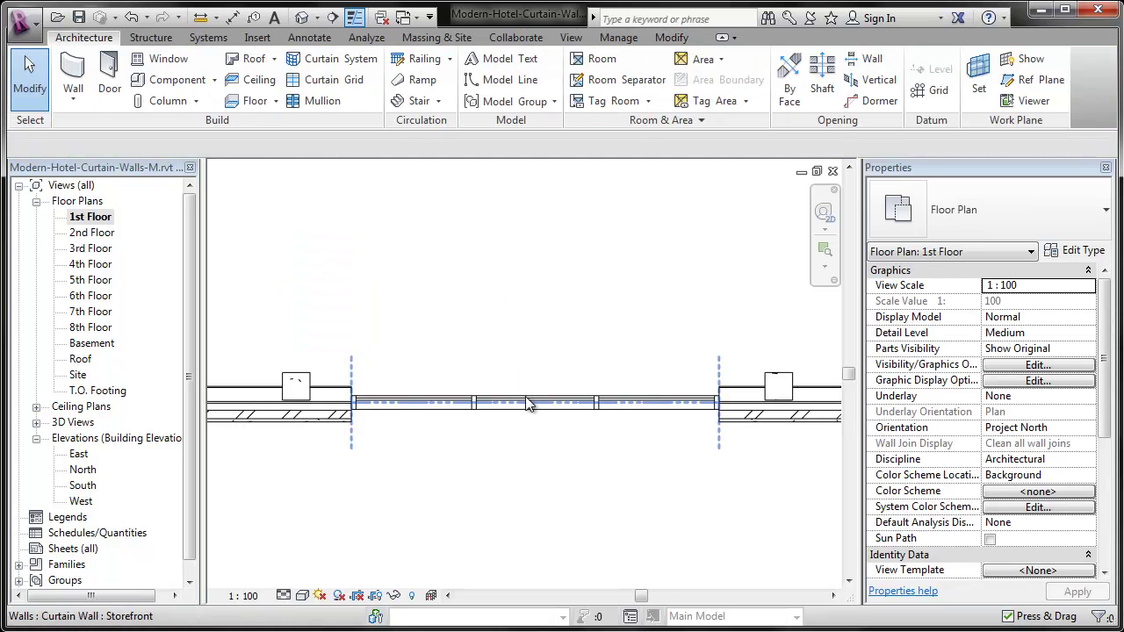
Flip the storefront wall's orientation and open the South elevation
left_click(533, 444)
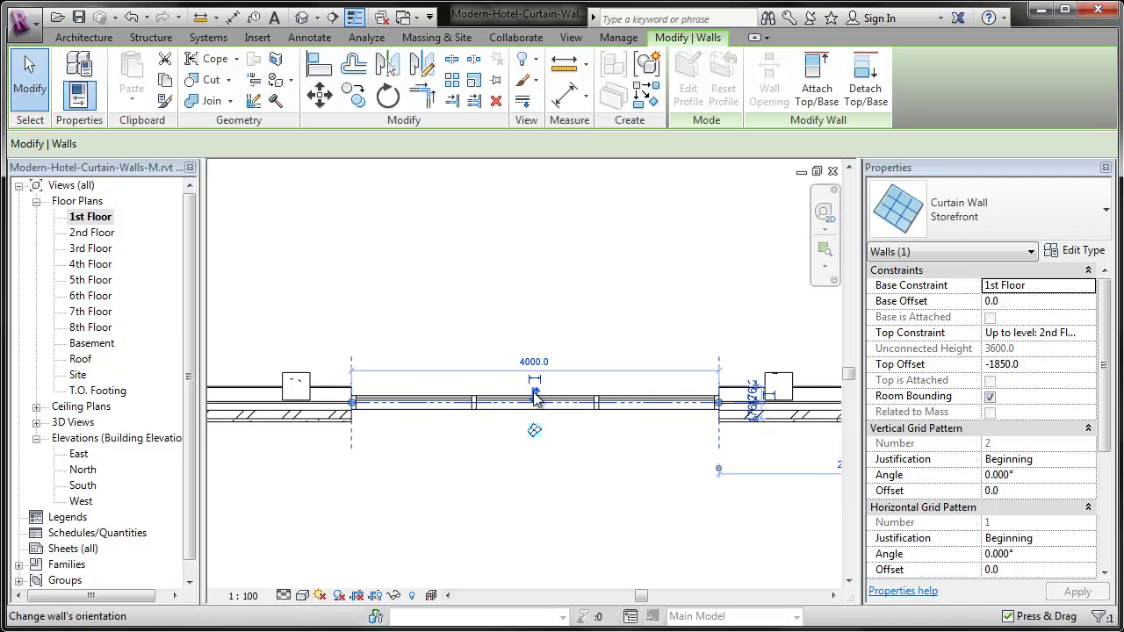
left_click(650, 497)
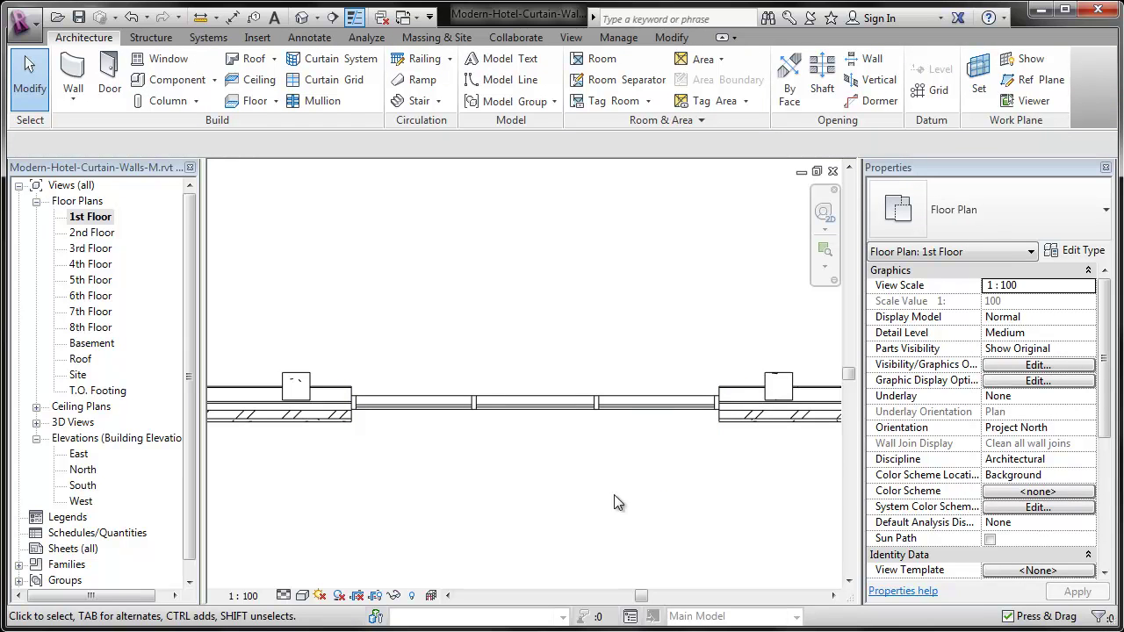
double_click(83, 488)
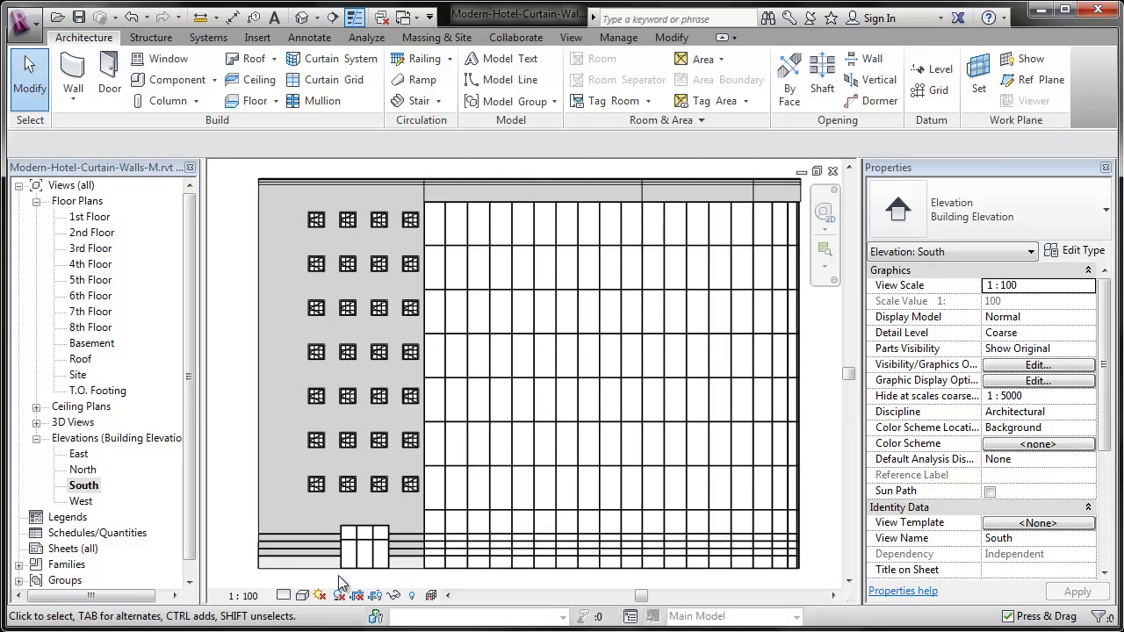
Unpin all grids, mullions and panels of the storefront entrance together, and clear the selection
scroll(341, 580, "up", 5)
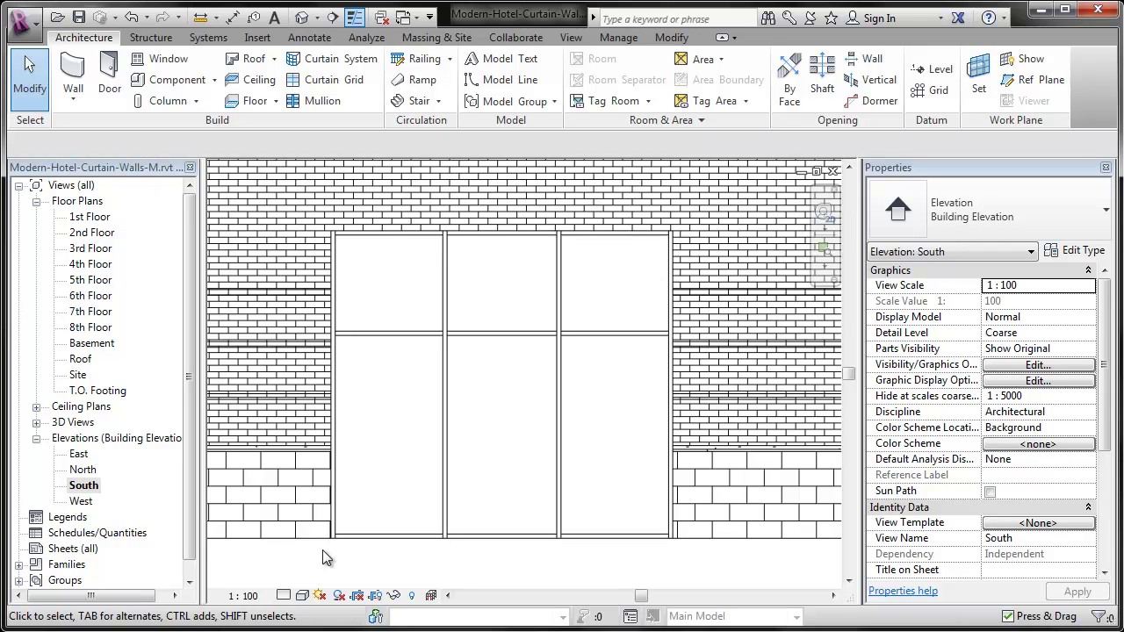
left_click_drag(320, 550, 687, 227)
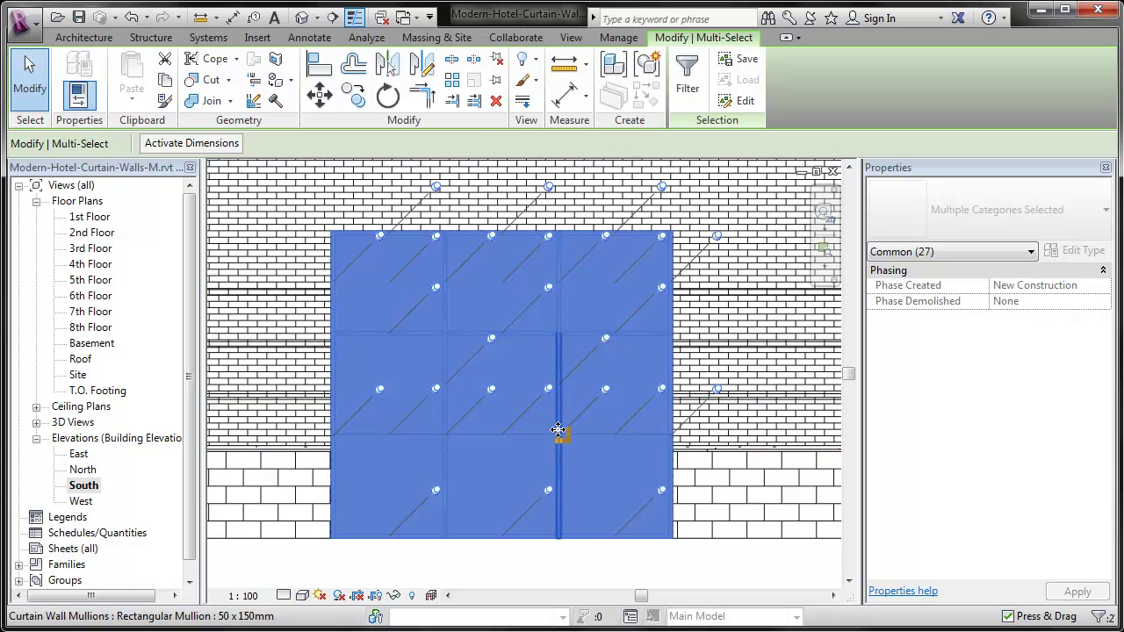
key("u")
key("p")
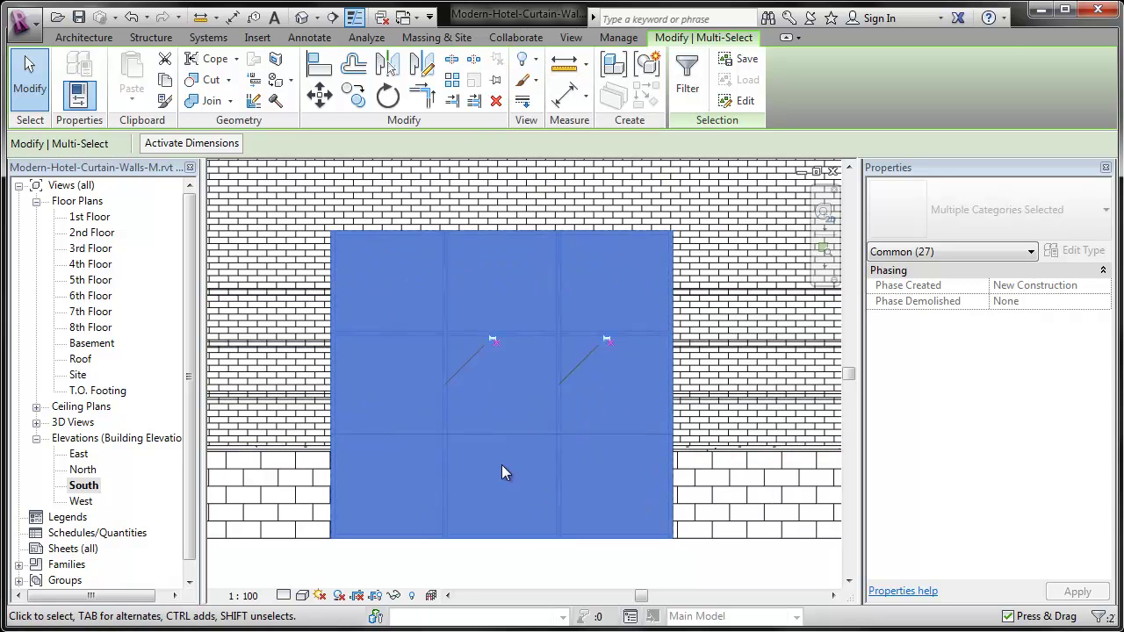
key("Delete")
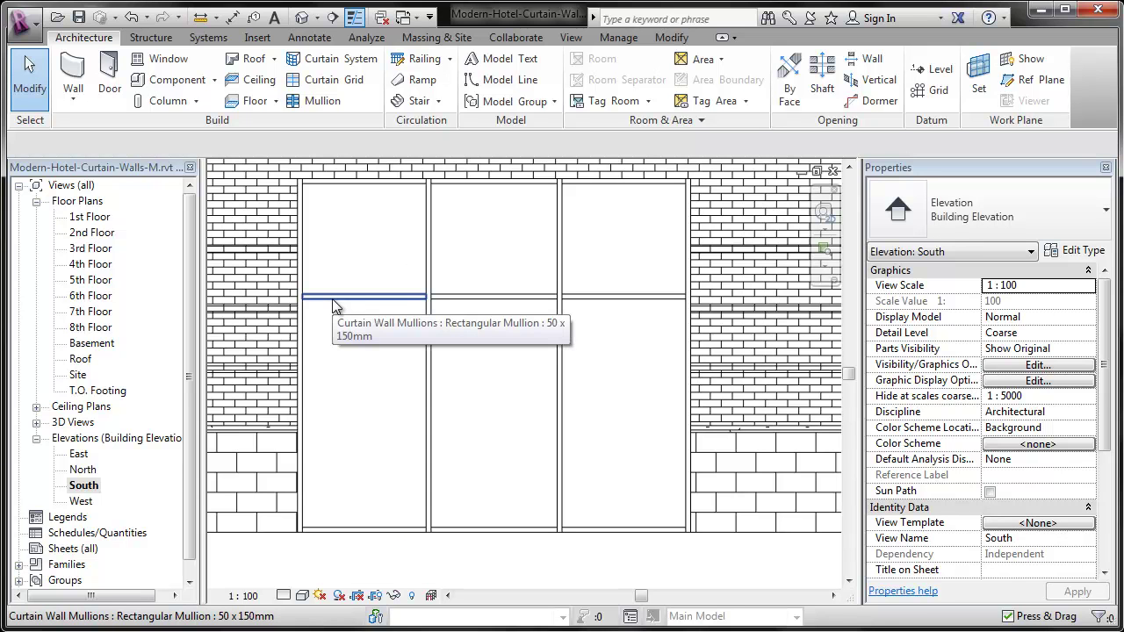
Align the storefront's horizontal grid line with the curtain wall grid line at the top brick band
scroll(268, 246, "up", 6)
scroll(176, 267, "down", 5)
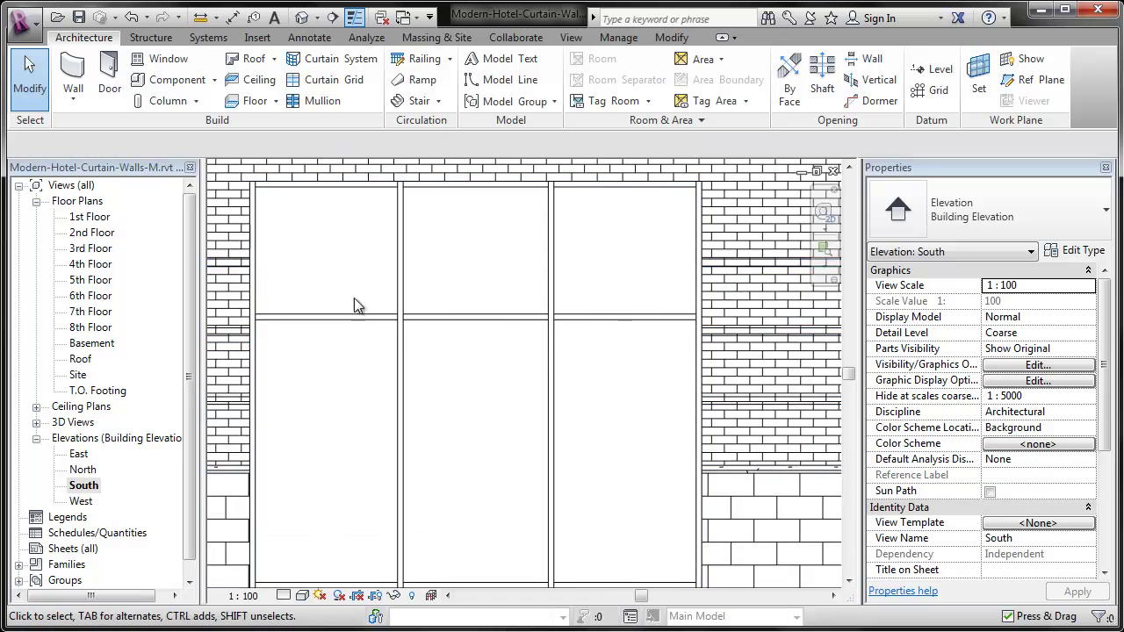
scroll(333, 298, "down", 2)
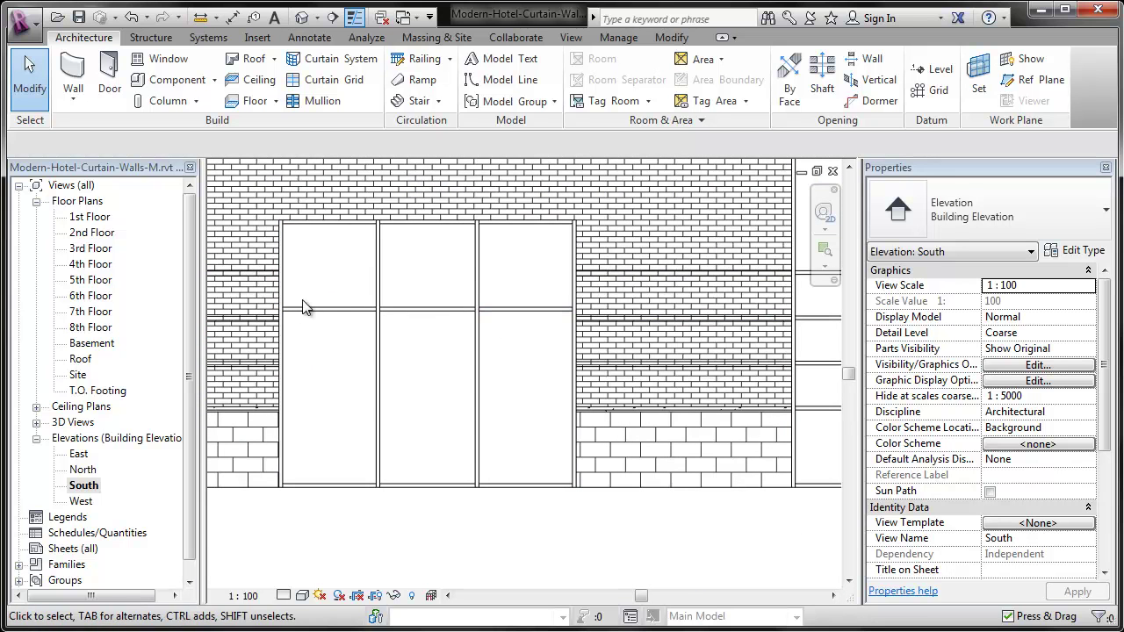
middle_click_drag(747, 299, 739, 309)
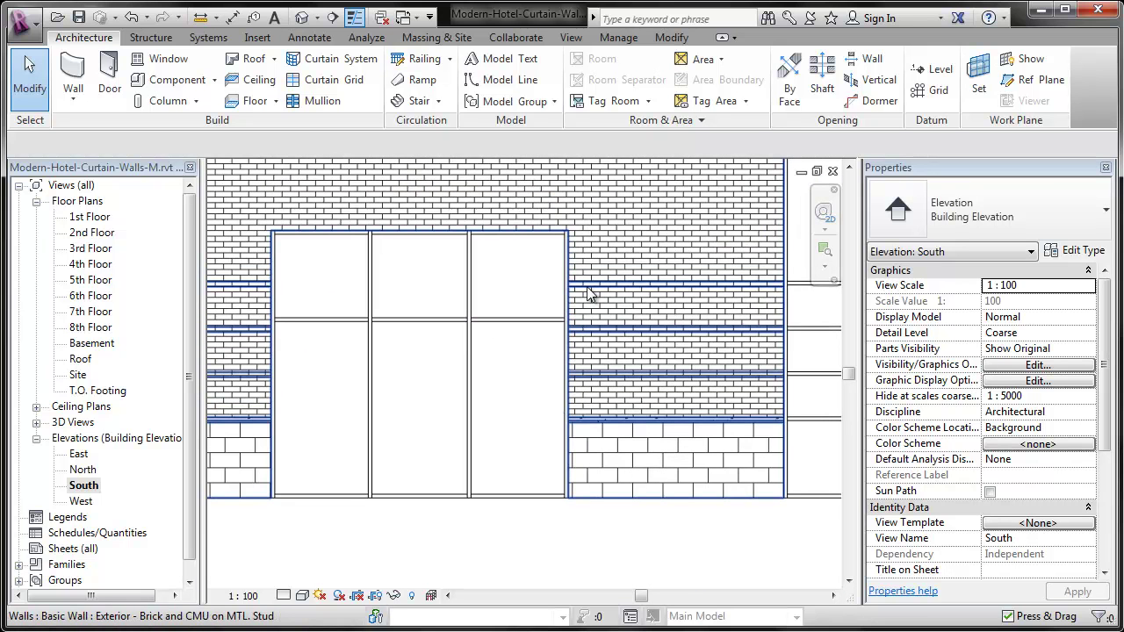
middle_click_drag(807, 309, 759, 332)
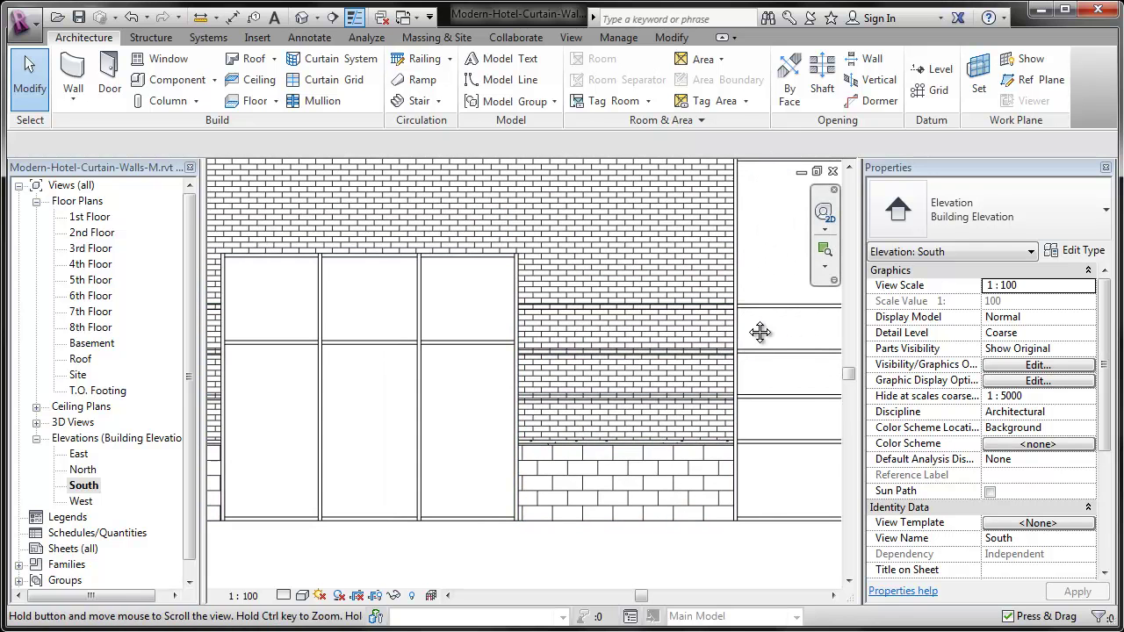
left_click(674, 39)
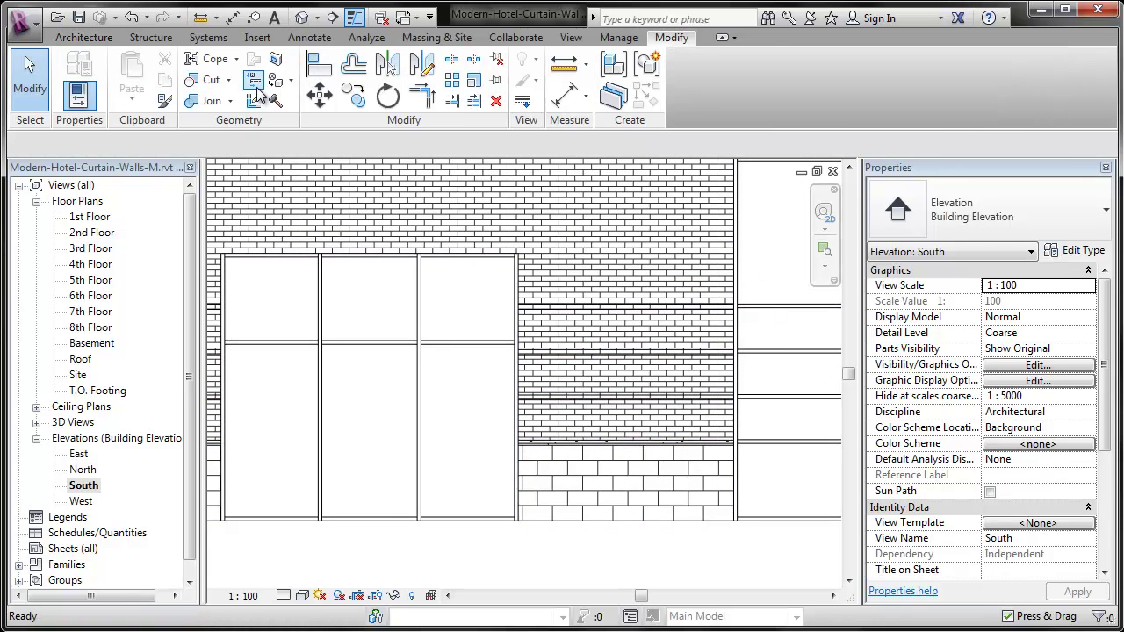
left_click(319, 66)
left_click(773, 310)
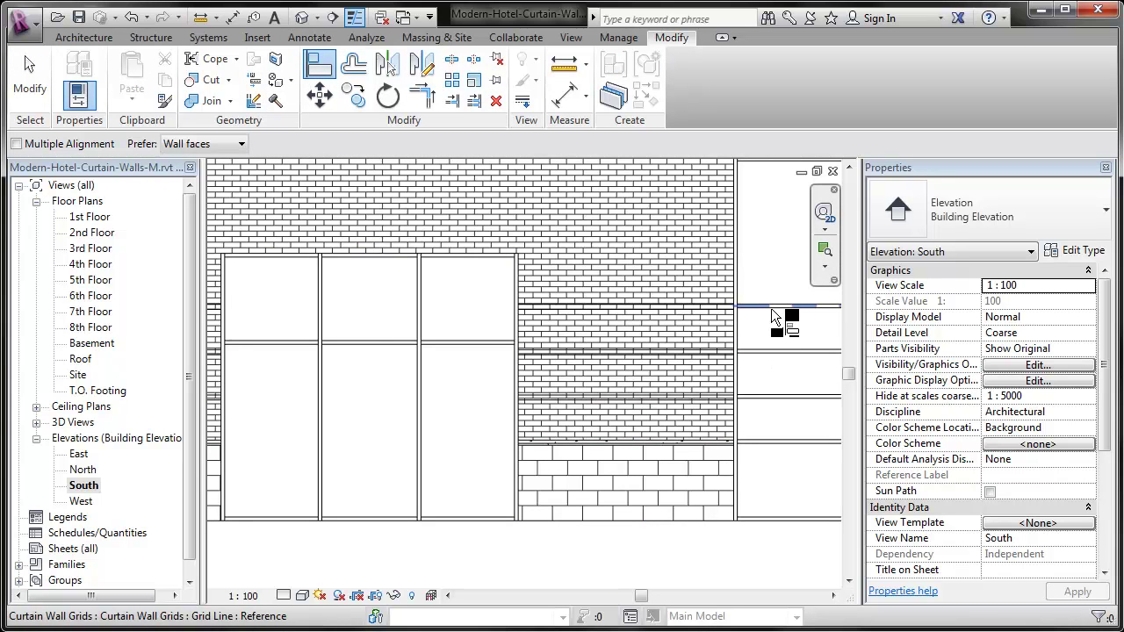
left_click(463, 344)
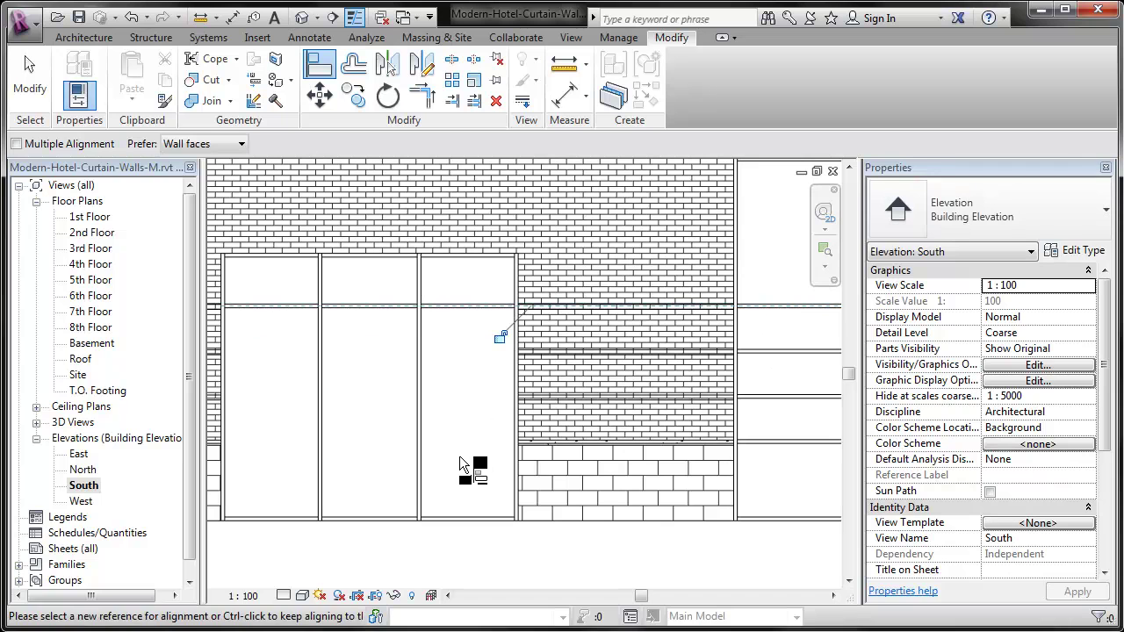
Set the storefront's left vertical grid line 1000 mm from the left end of the entrance
key("Escape")
key("Escape")
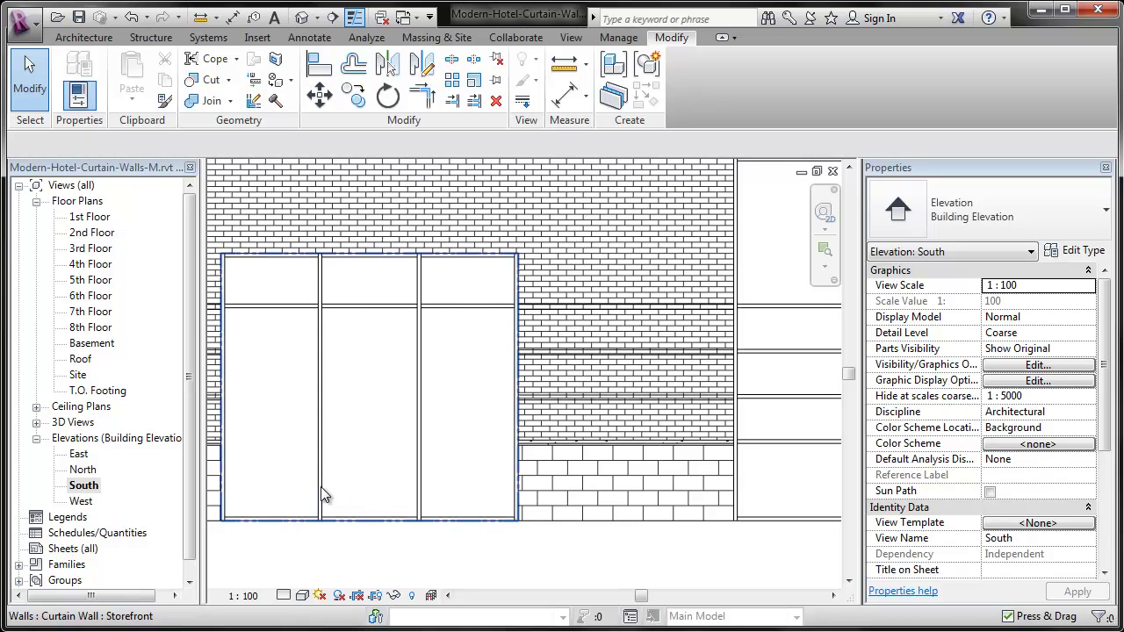
key("Tab")
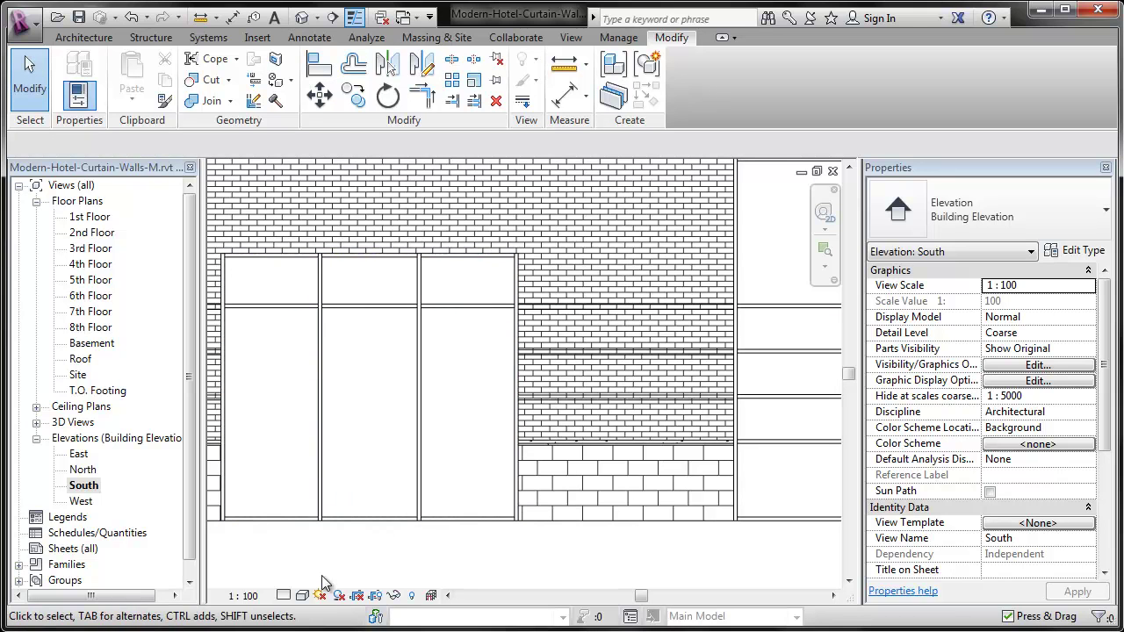
key("Tab")
key("Tab")
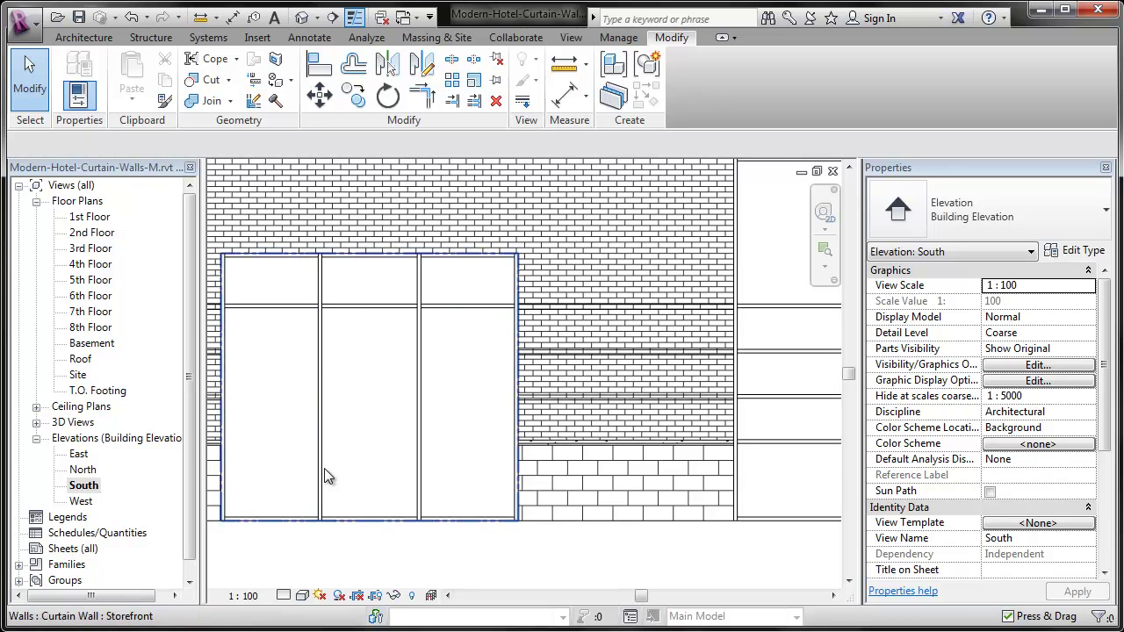
left_click(324, 472)
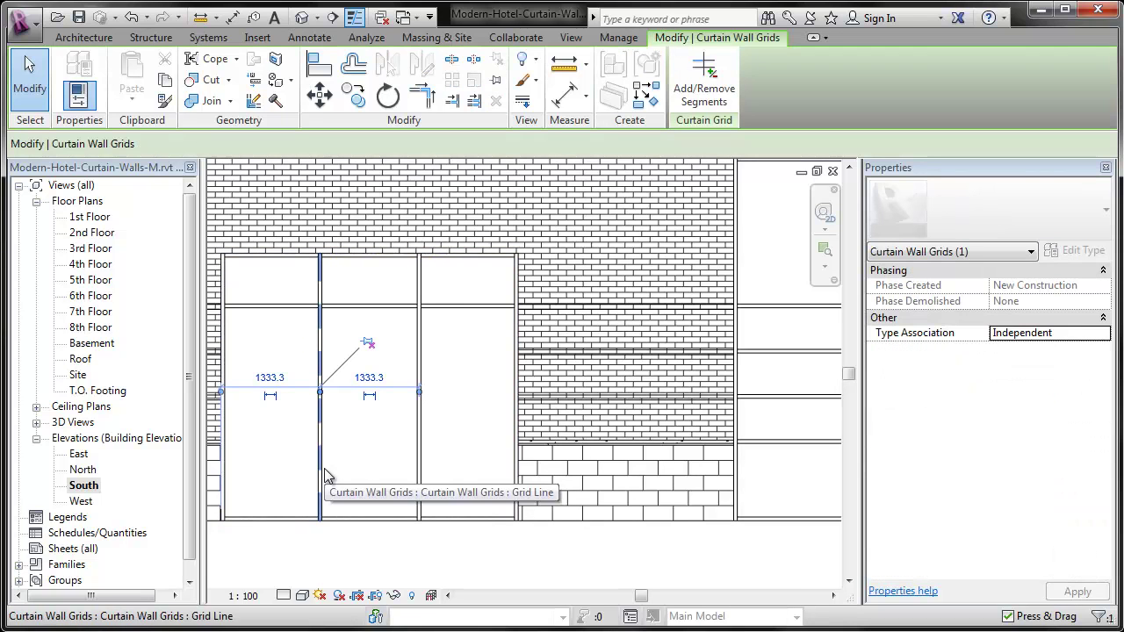
left_click(274, 374)
type("1000")
key("Return")
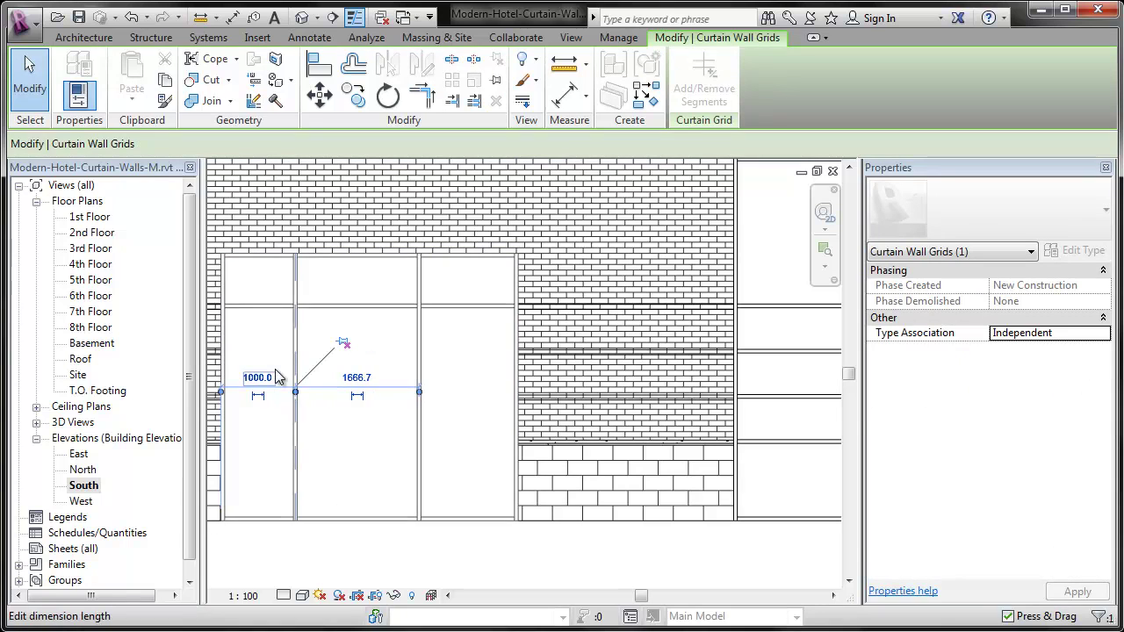
key("Escape")
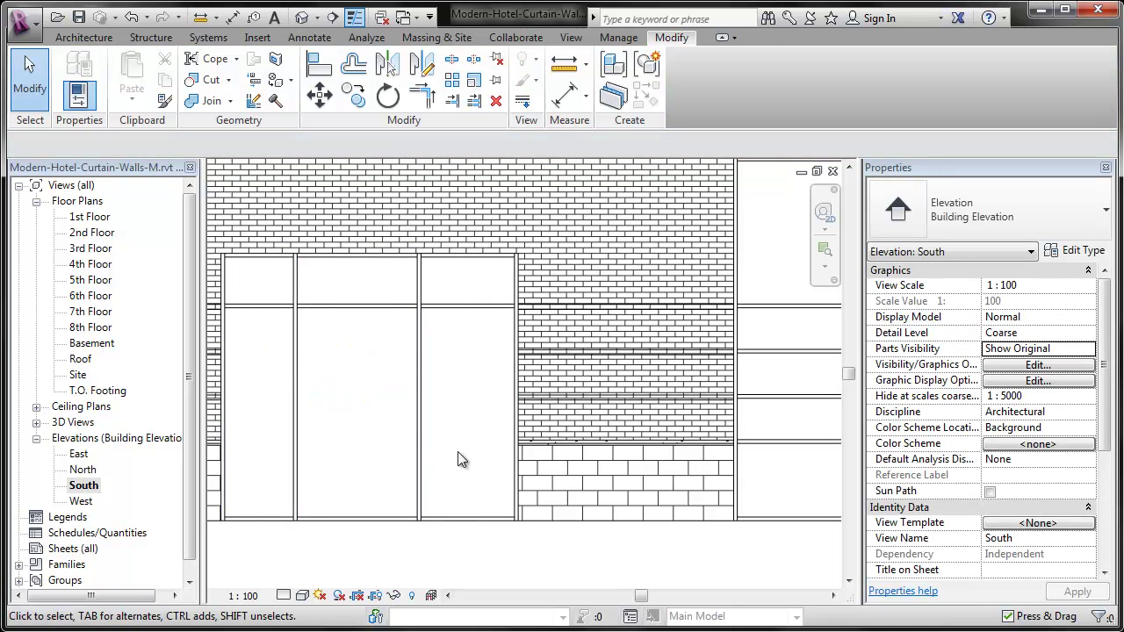
Set the storefront's right vertical grid line 1000 mm from the right end of the entrance and clear the selection
key("Tab")
key("Tab")
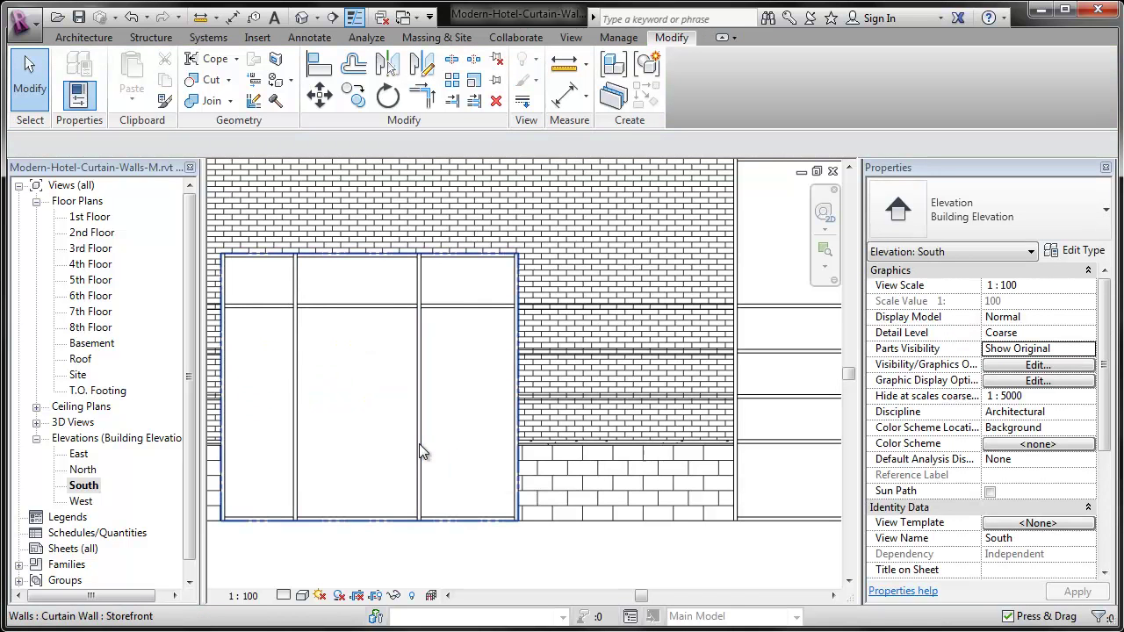
left_click(418, 444)
left_click(468, 376)
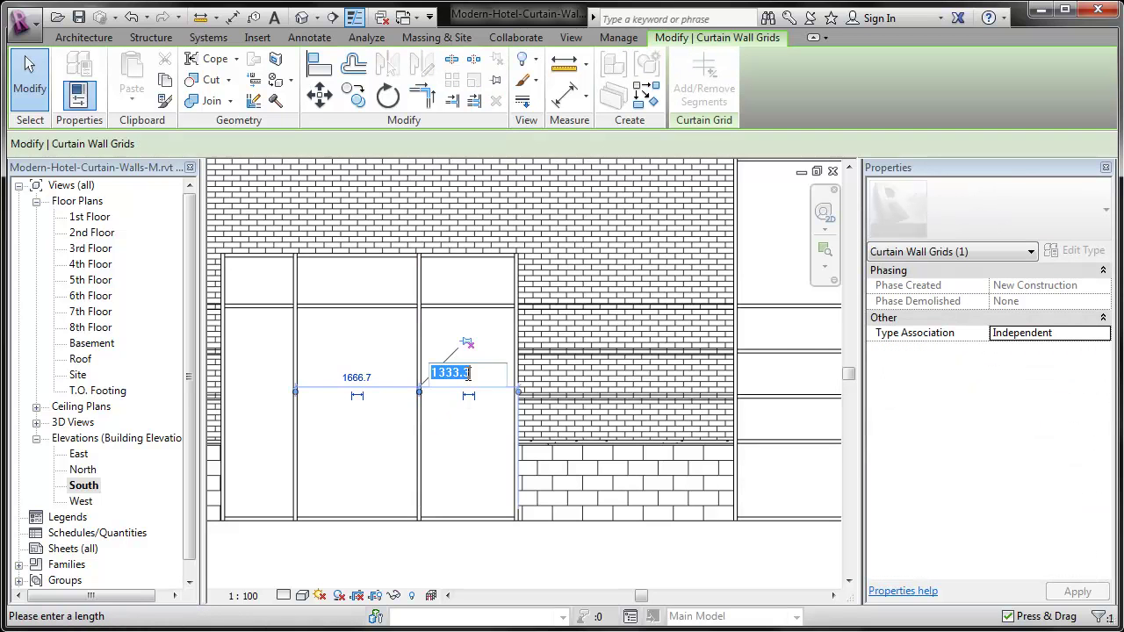
key("BackSpace")
type("1000")
key("Return")
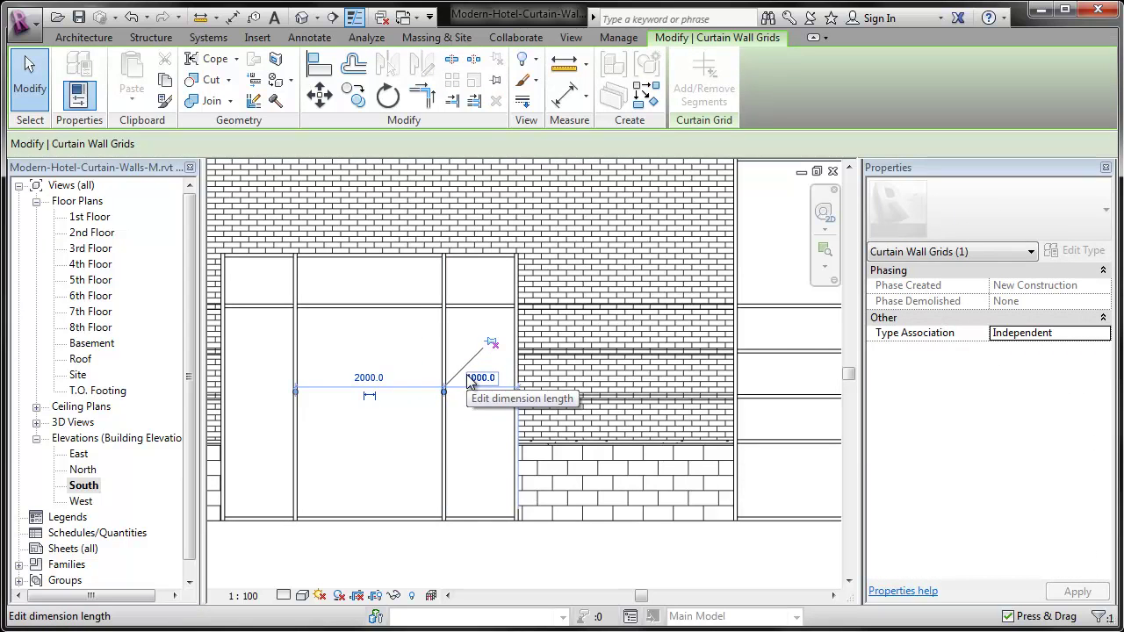
left_click(495, 545)
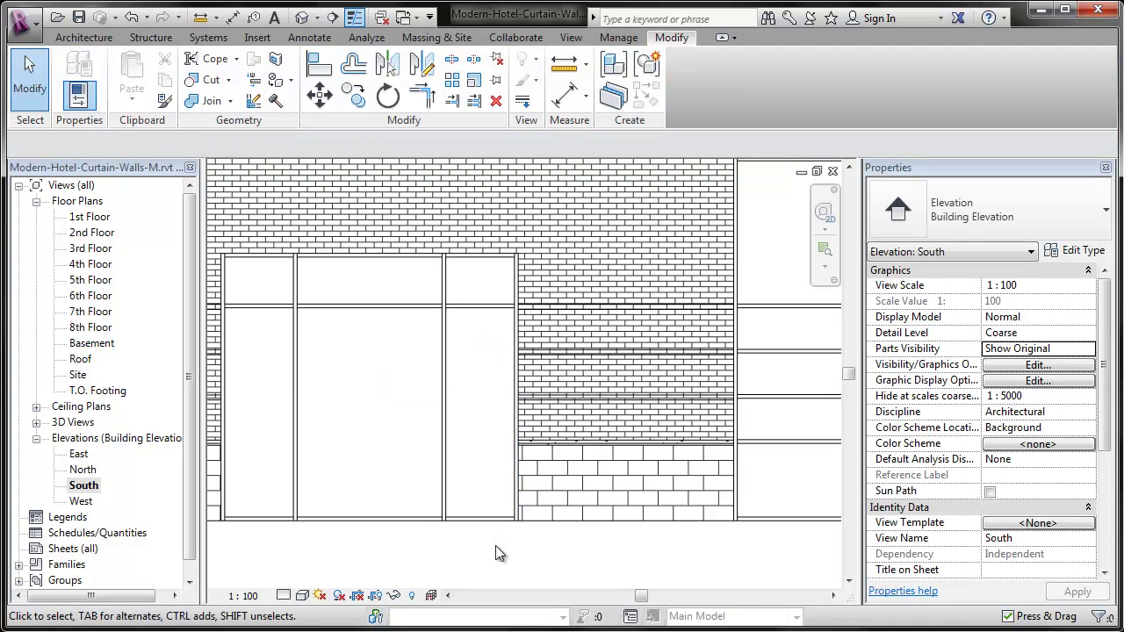
Load the door family M_Curtain Wall-Store Front-Dbl.rfa from the Class Library folder
middle_click_drag(495, 545, 590, 551)
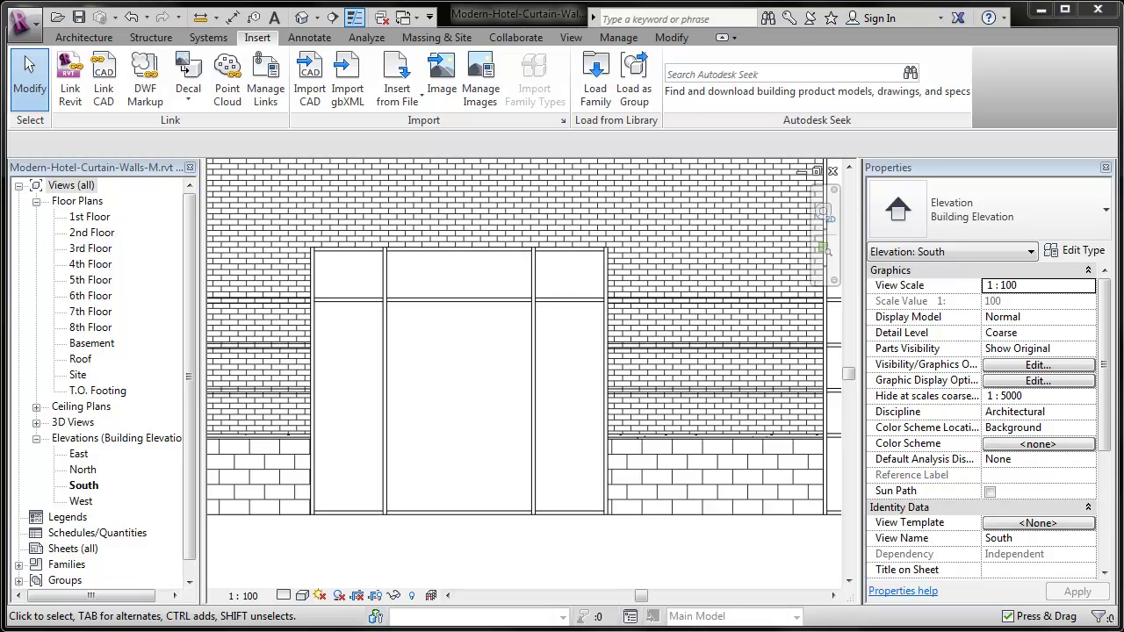
left_click(80, 37)
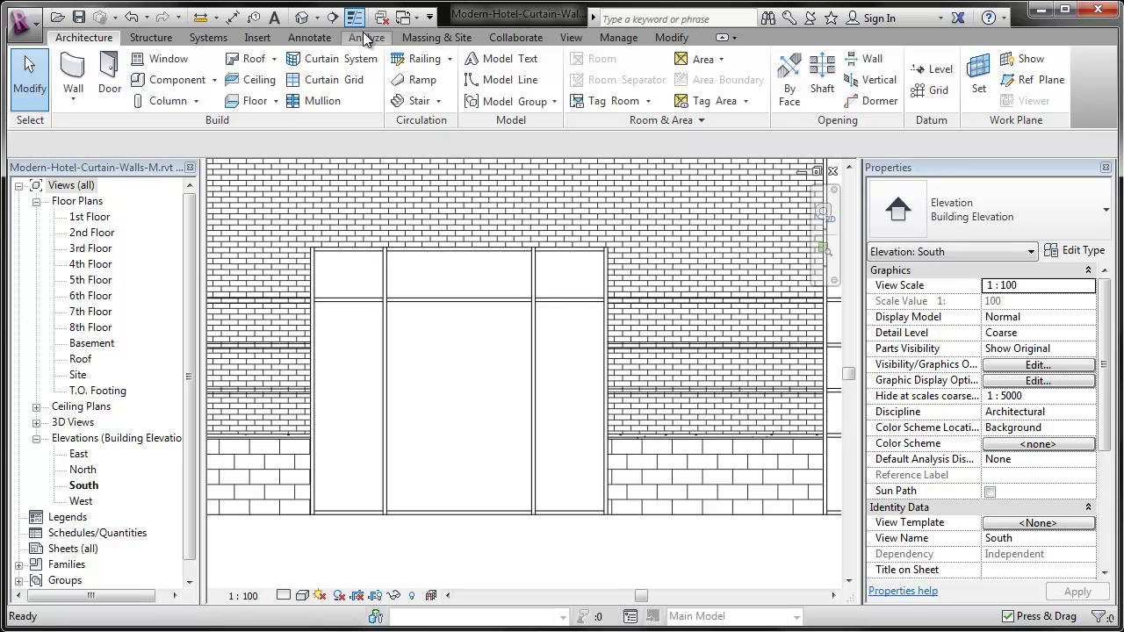
left_click(257, 37)
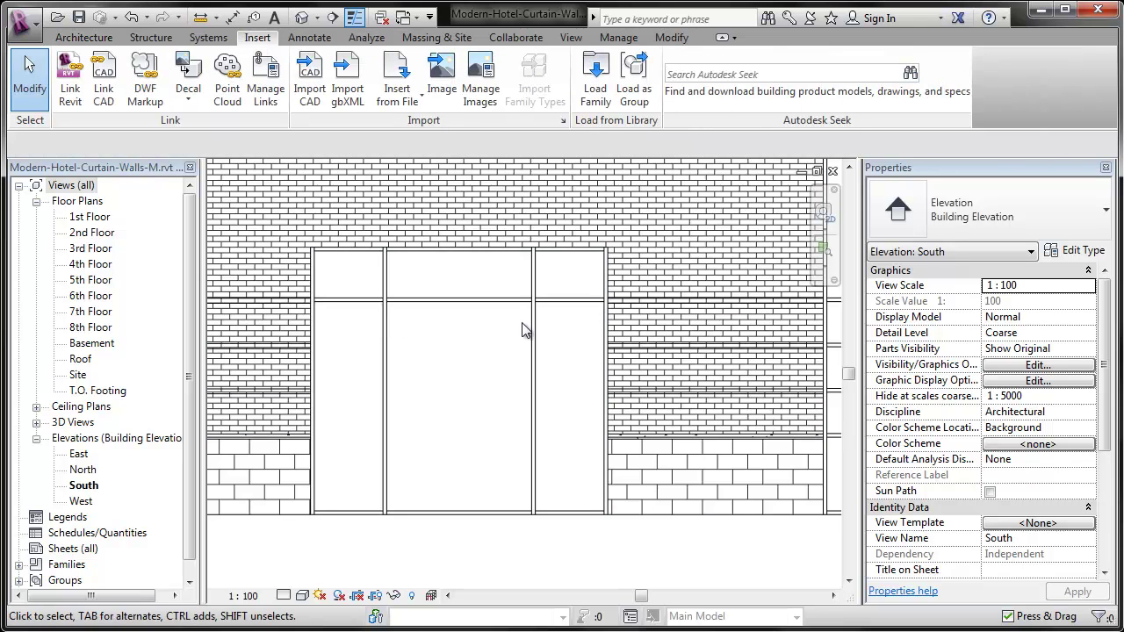
left_click(590, 75)
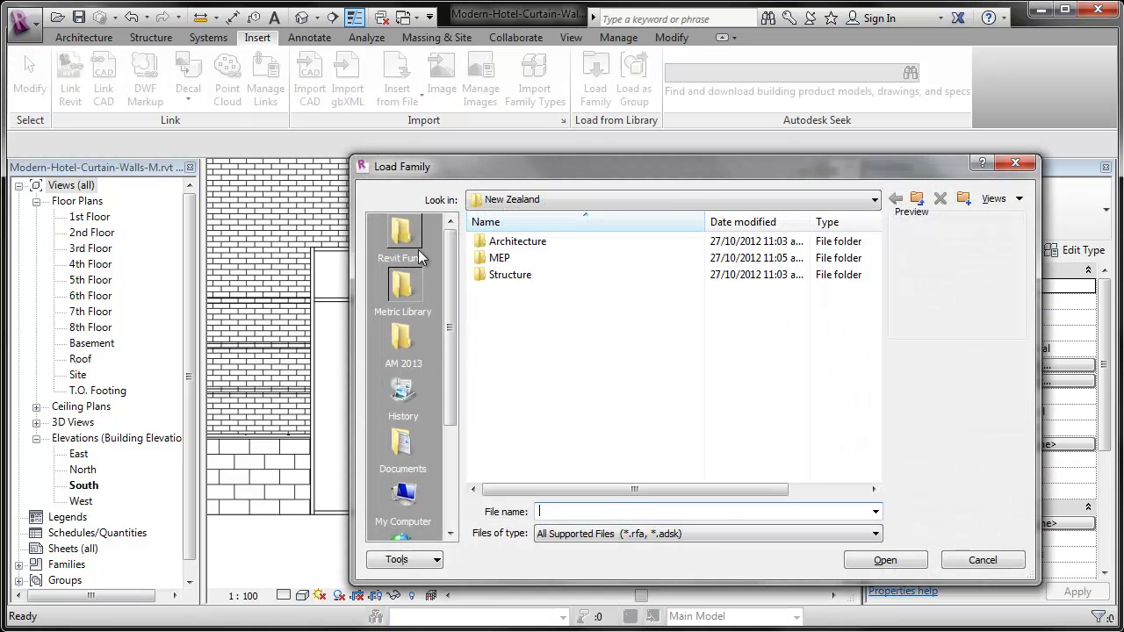
left_click(403, 235)
double_click(510, 240)
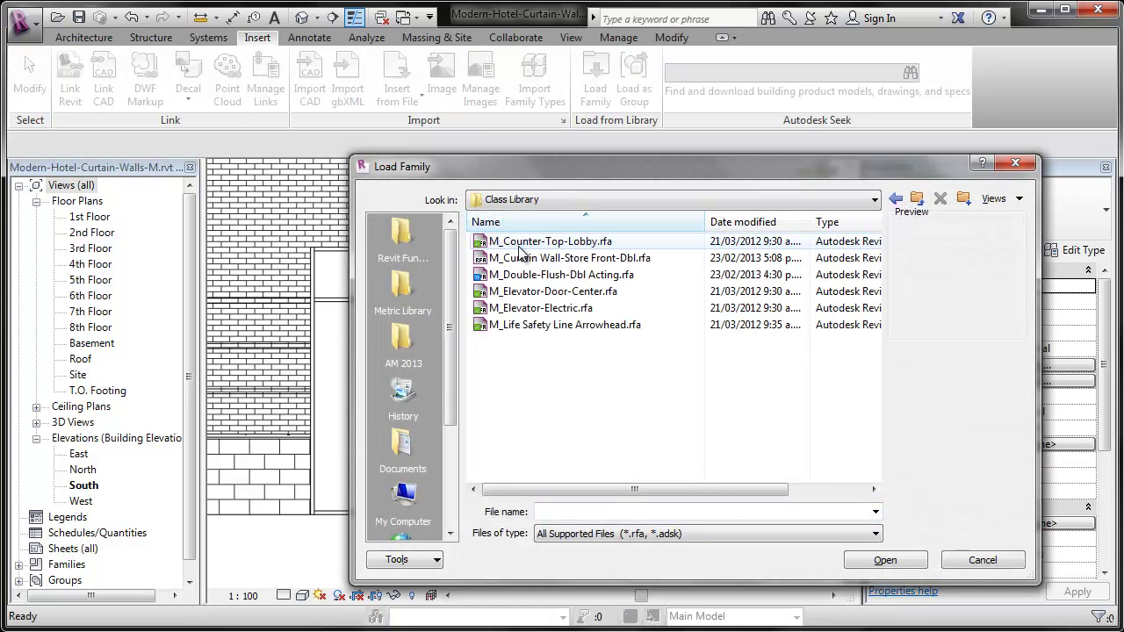
left_click(587, 259)
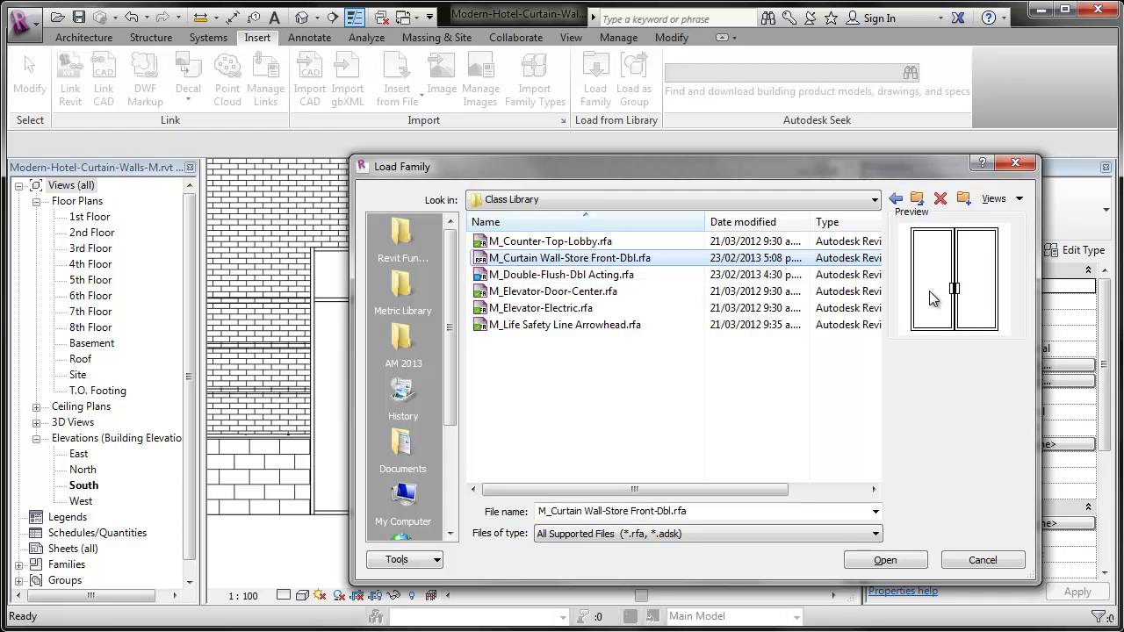
left_click(898, 561)
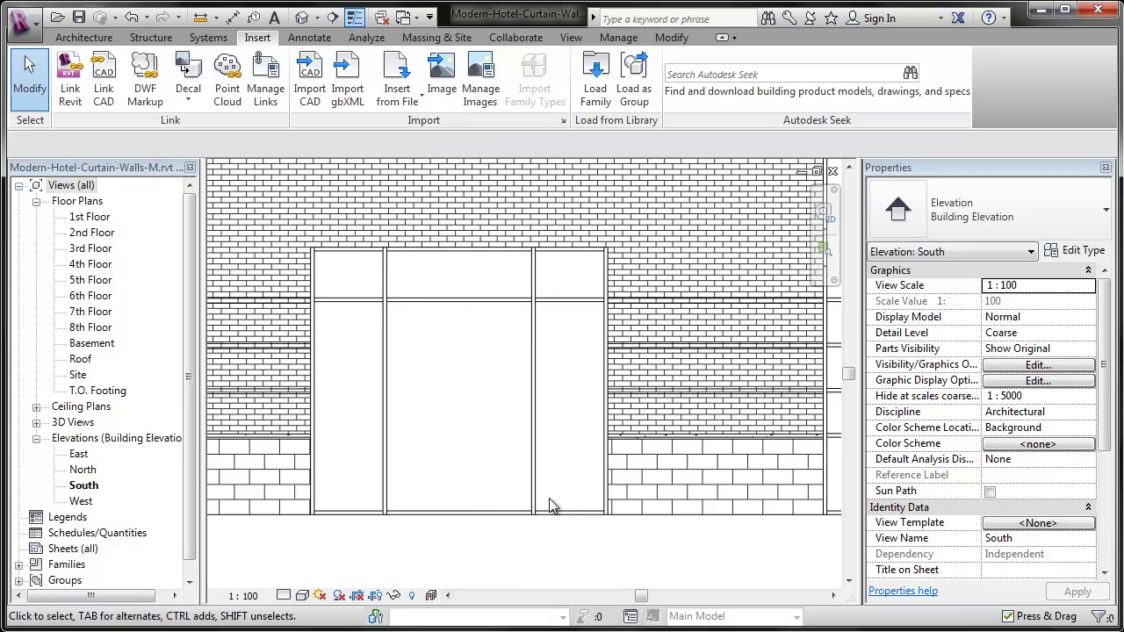
Swap the storefront's large middle glazed panel for the Store Front Double Door type of M_Curtain Wall-Store Front-Dbl
left_click(84, 38)
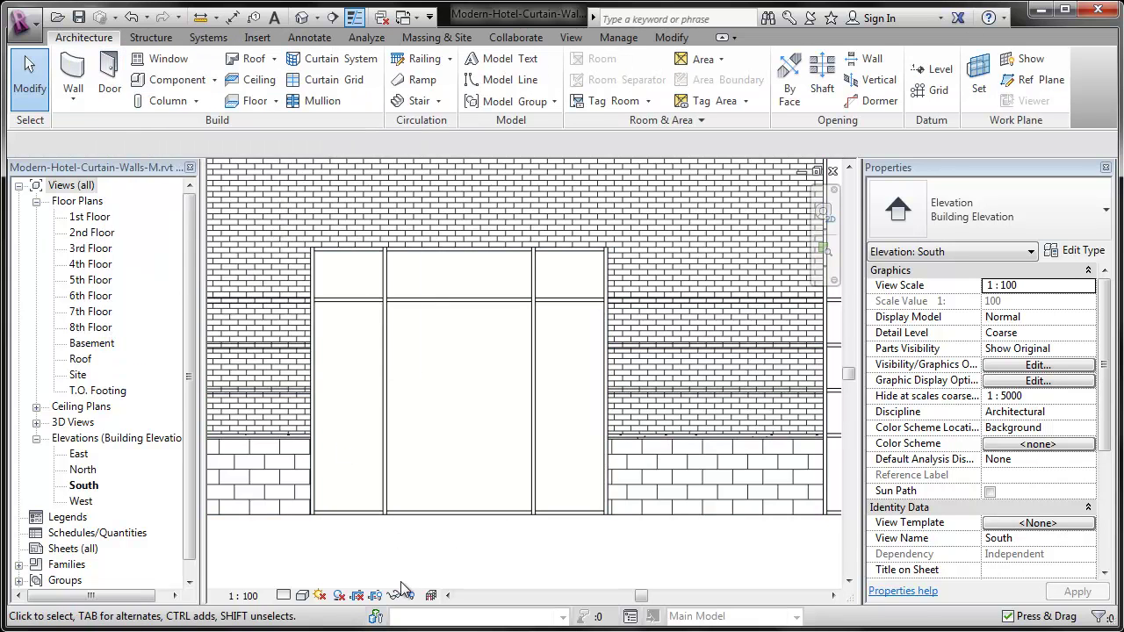
key("Tab")
key("Tab")
left_click(446, 509)
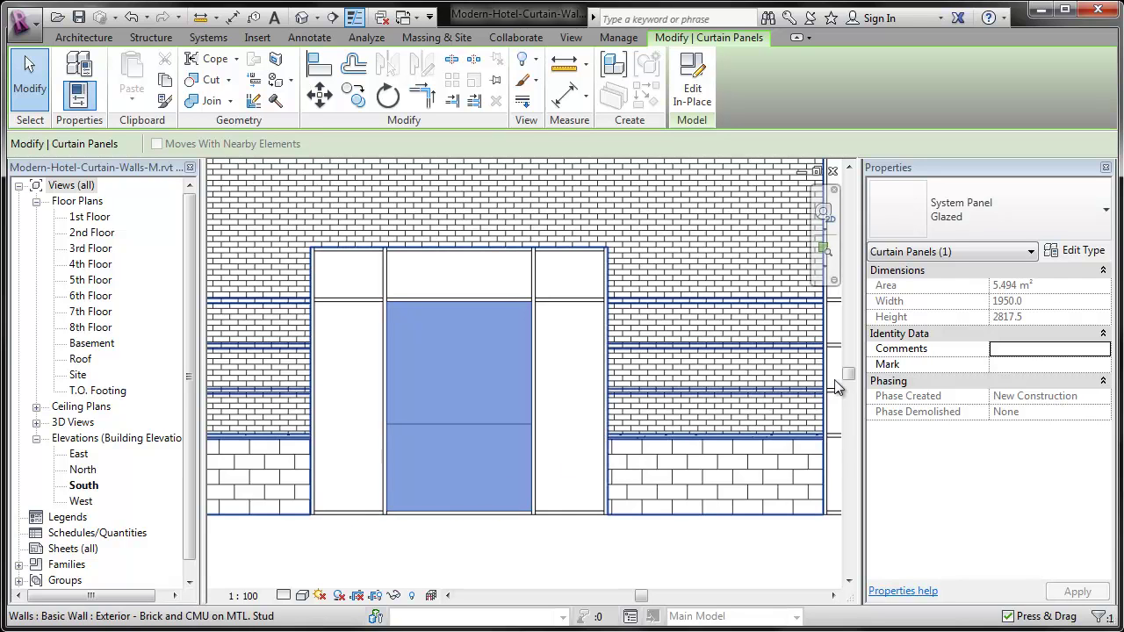
left_click(980, 216)
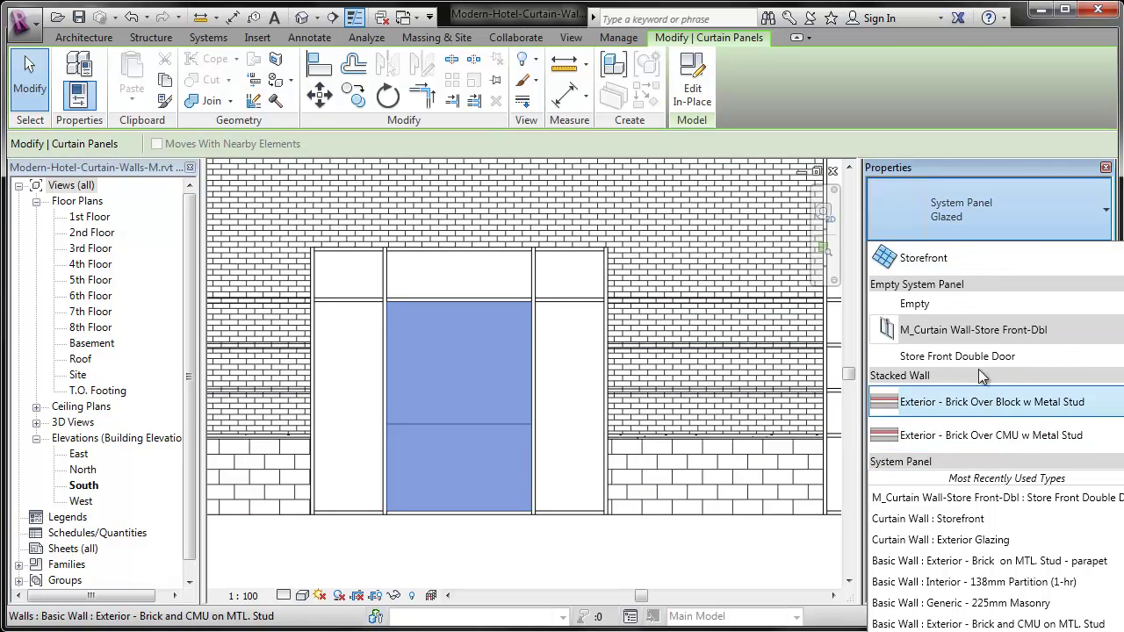
left_click(932, 356)
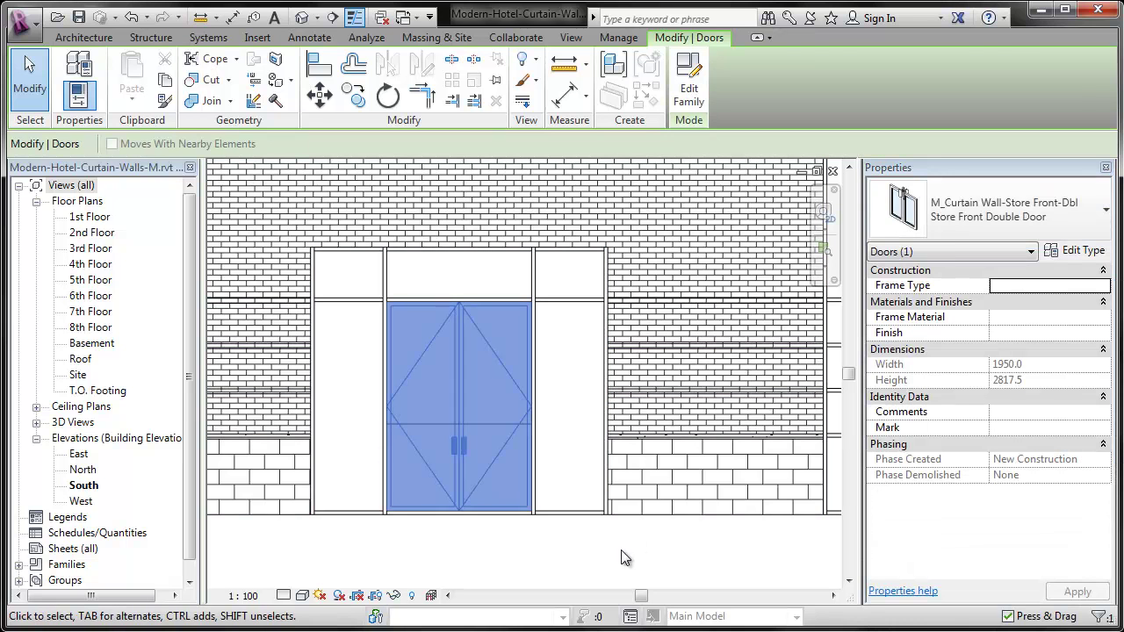
left_click(622, 549)
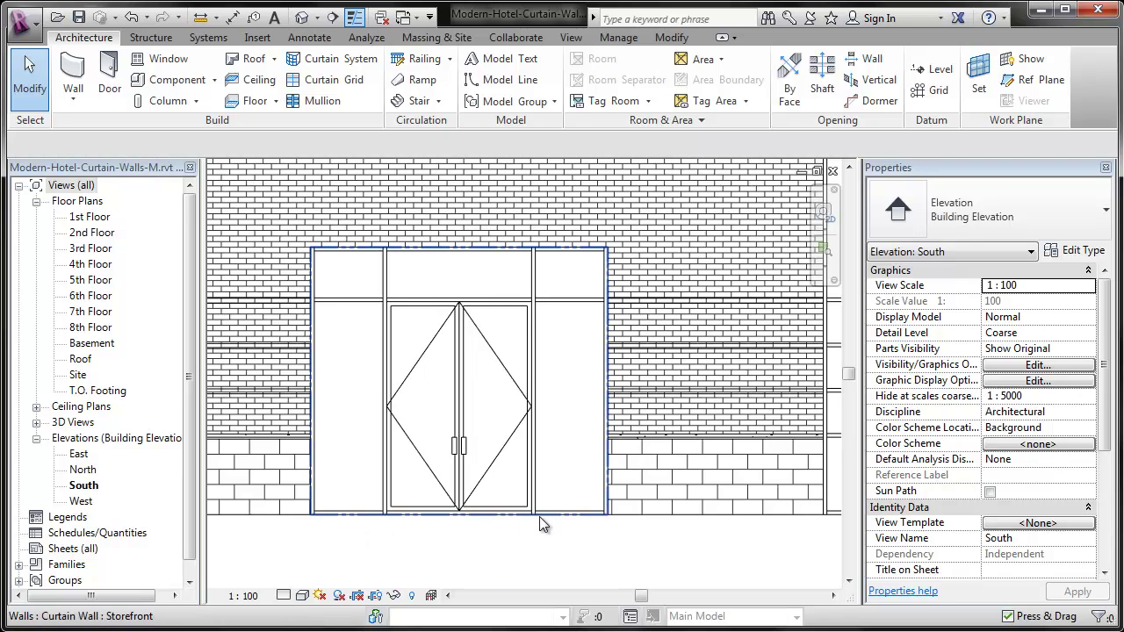
Delete the bottom mullion beneath the storefront's double door
left_click_drag(375, 525, 547, 509)
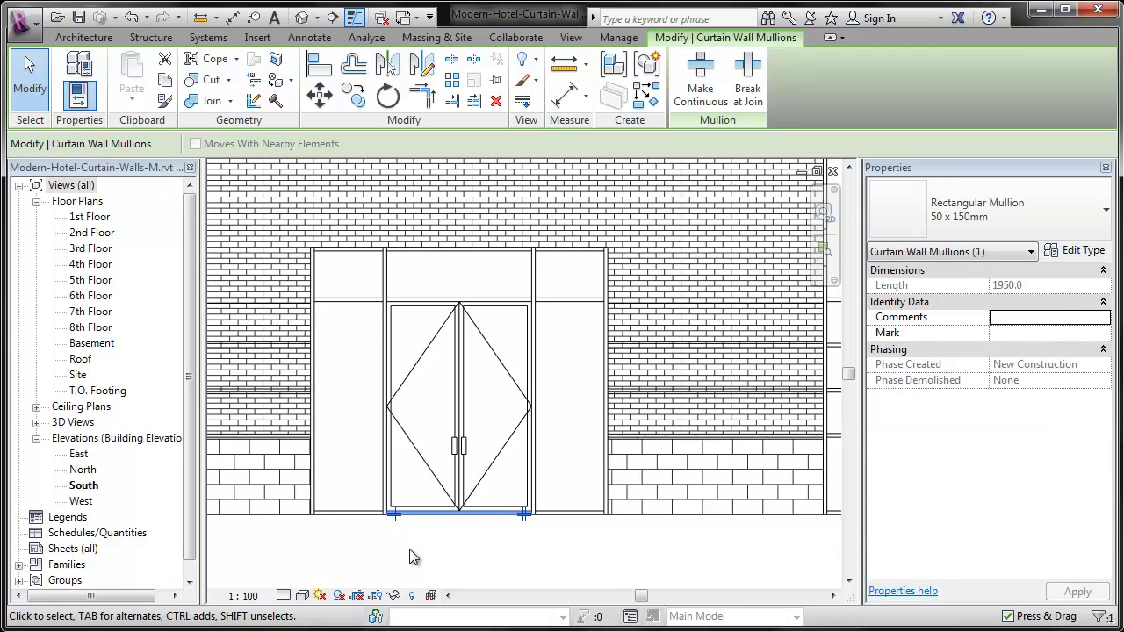
right_click(408, 528)
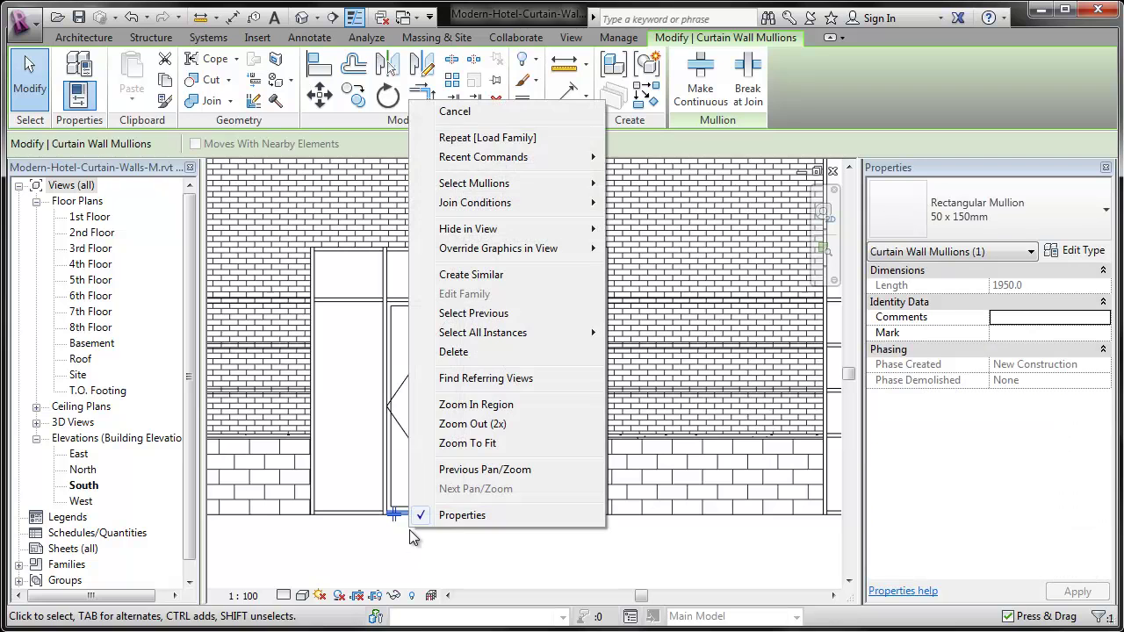
left_click(457, 354)
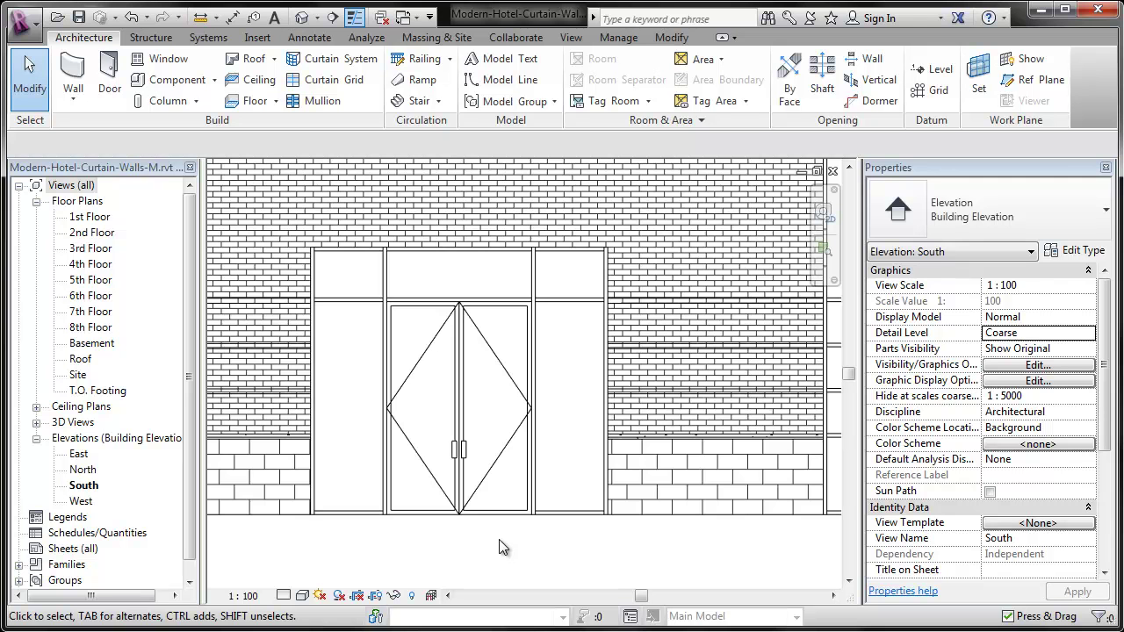
scroll(500, 550, "down", 5)
scroll(518, 569, "down", 2)
scroll(519, 568, "up", 1)
scroll(563, 568, "down", 2)
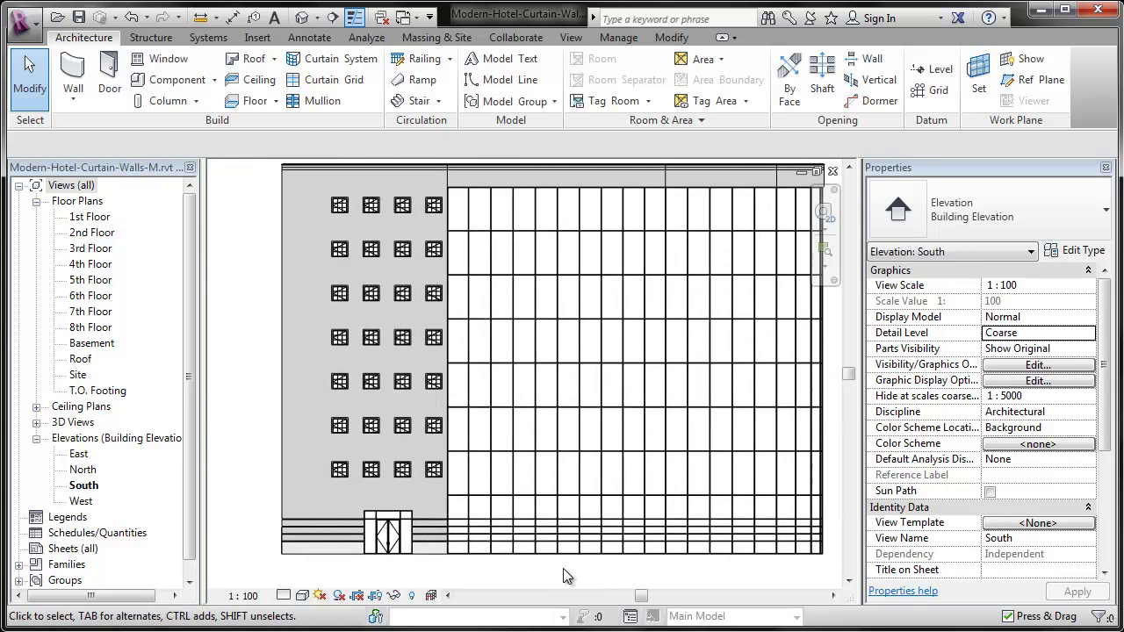